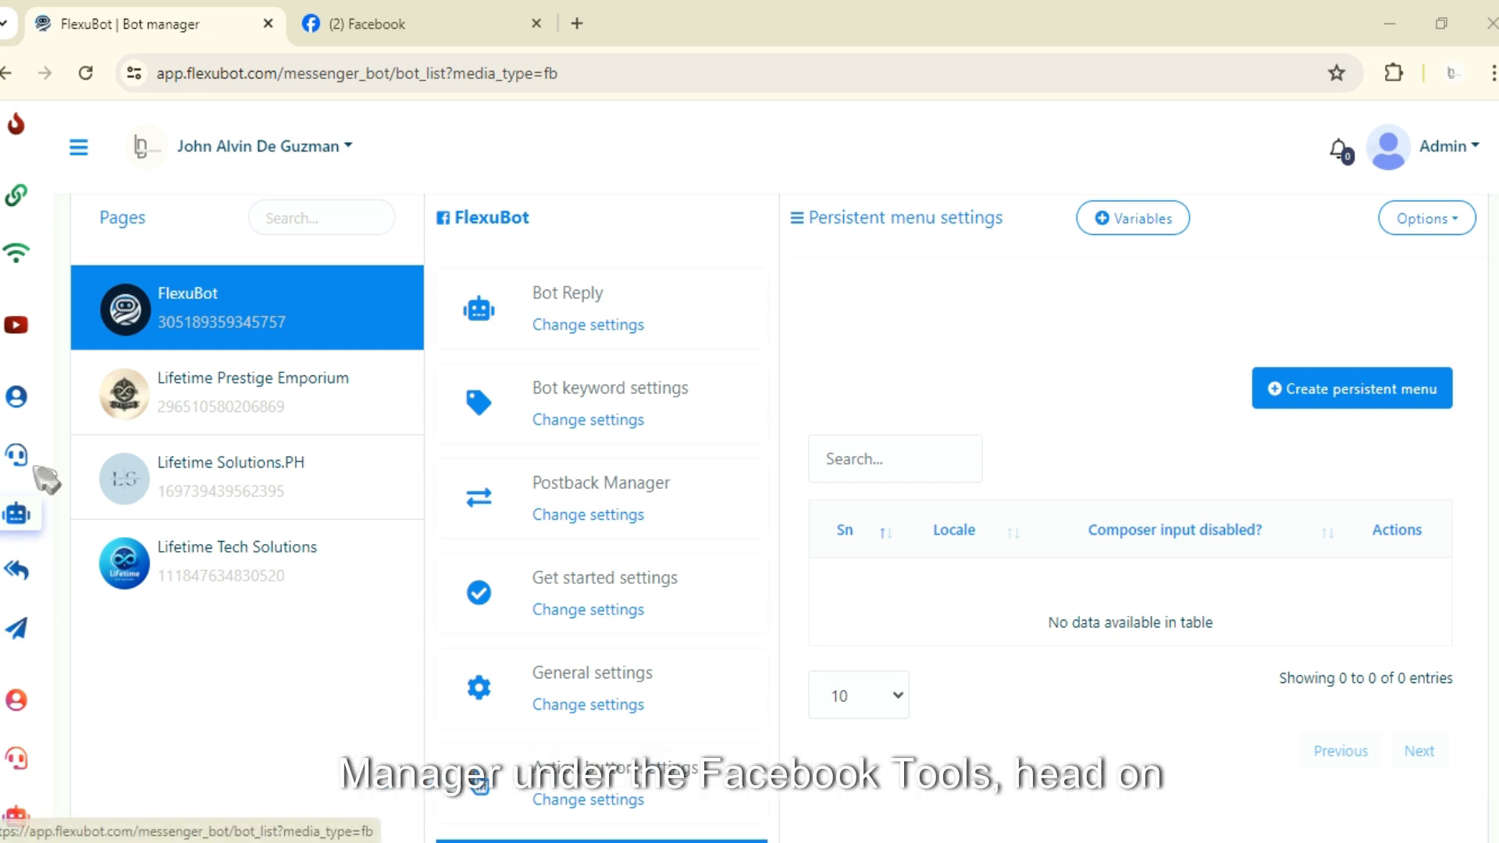
Open the FlexuBot page's persistent menu settings and start creating a new persistent menu.
scroll(585, 471, "down", 3)
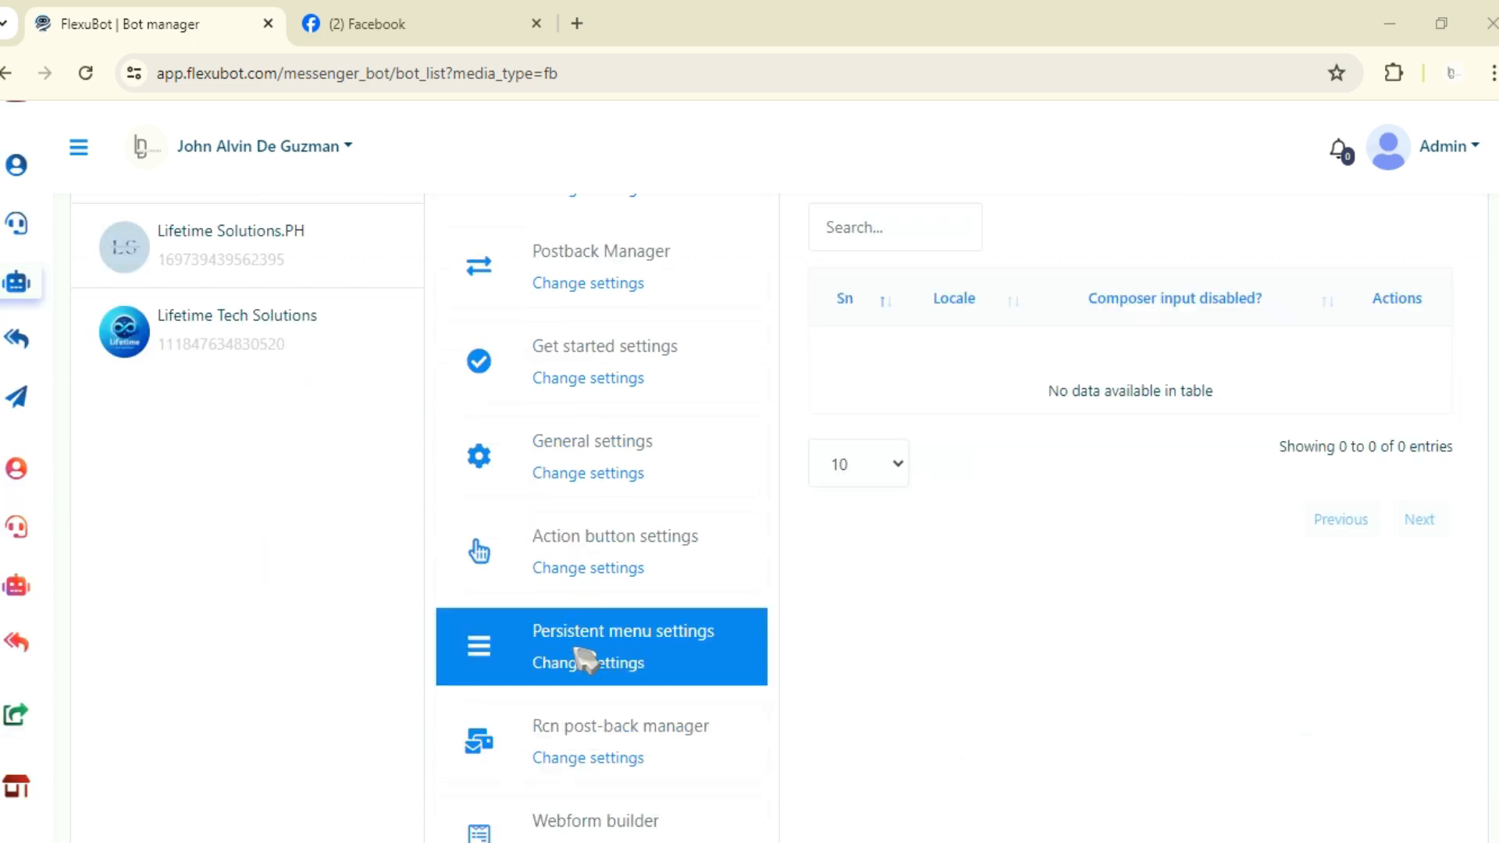
left_click(579, 676)
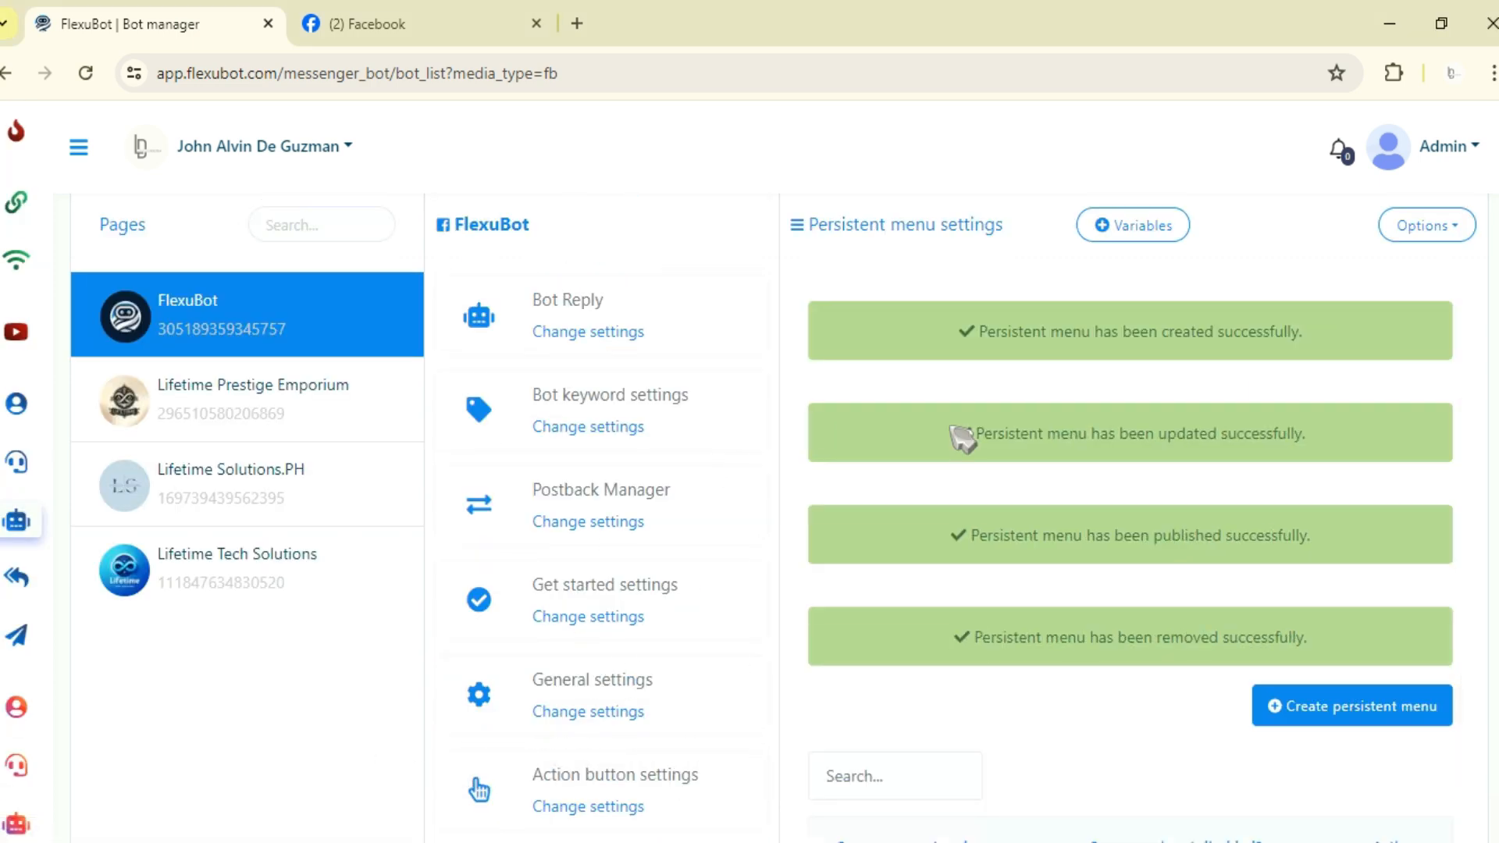
scroll(1080, 461, "down", 4)
scroll(1080, 461, "down", 1)
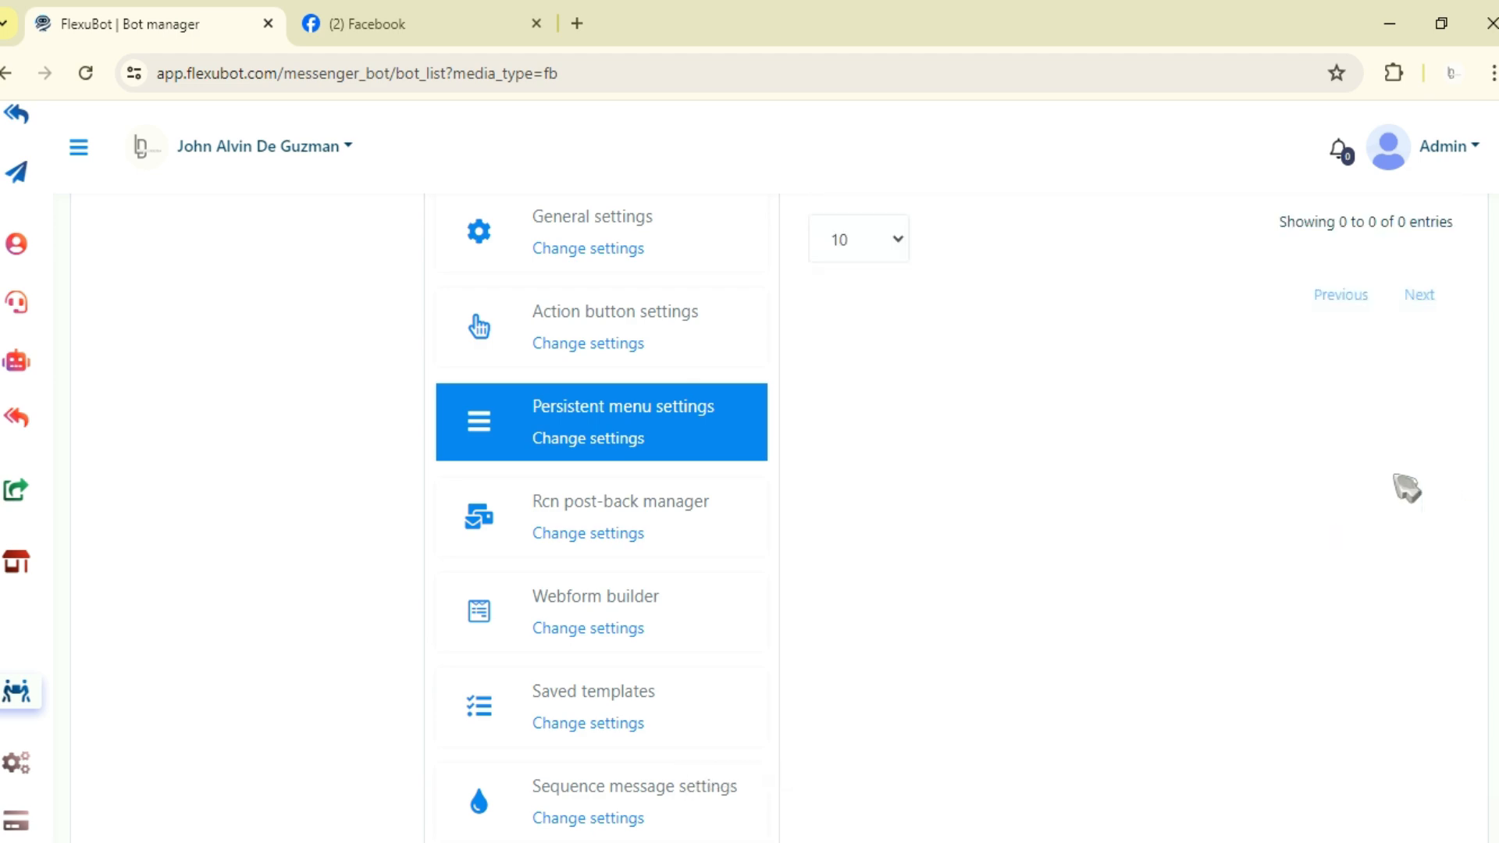
scroll(1378, 484, "up", 2)
scroll(1373, 491, "up", 4)
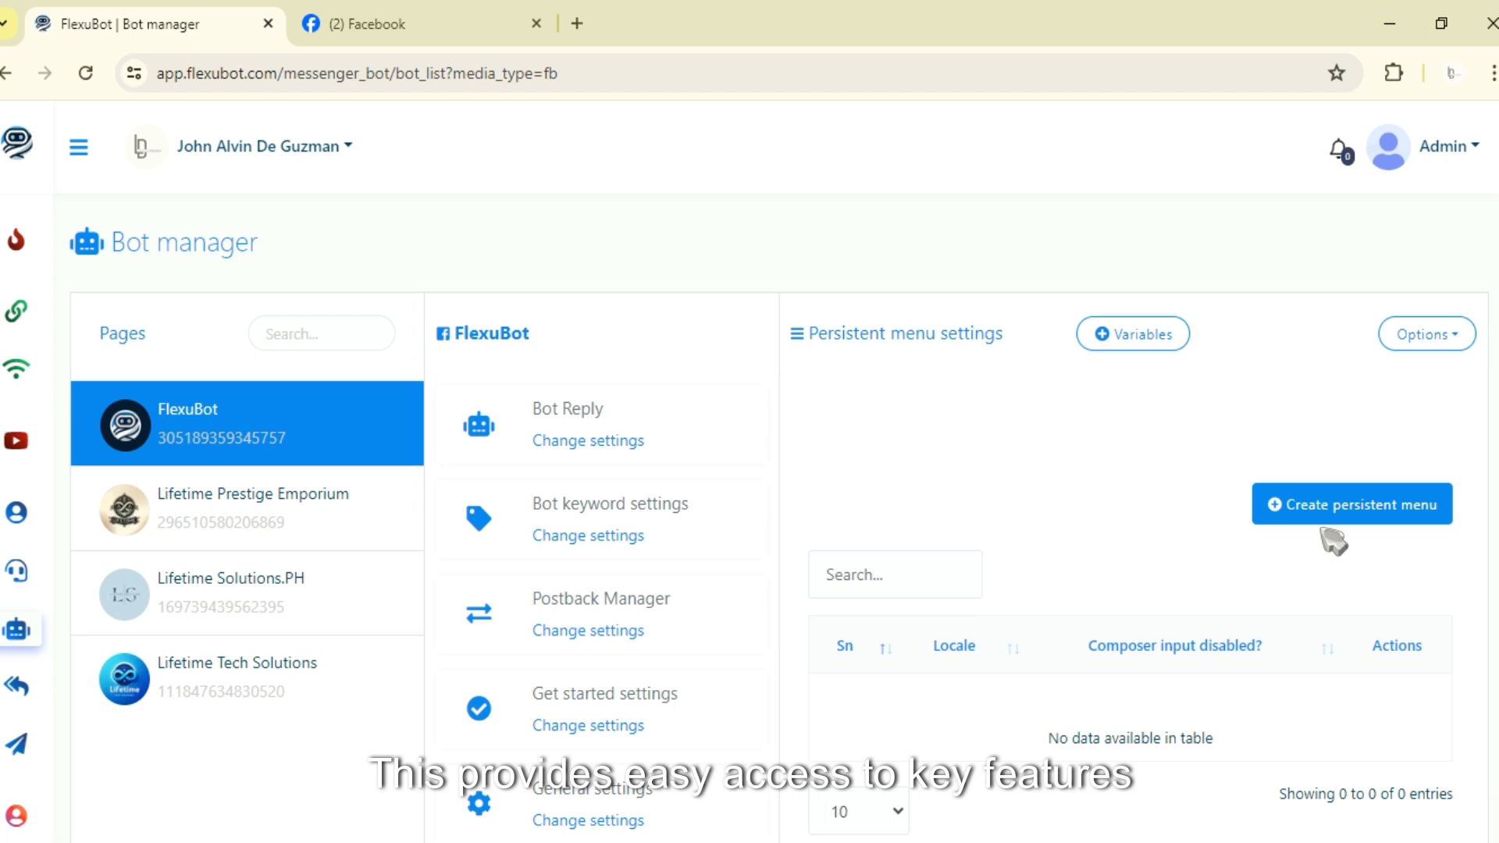
scroll(1246, 543, "down", 2)
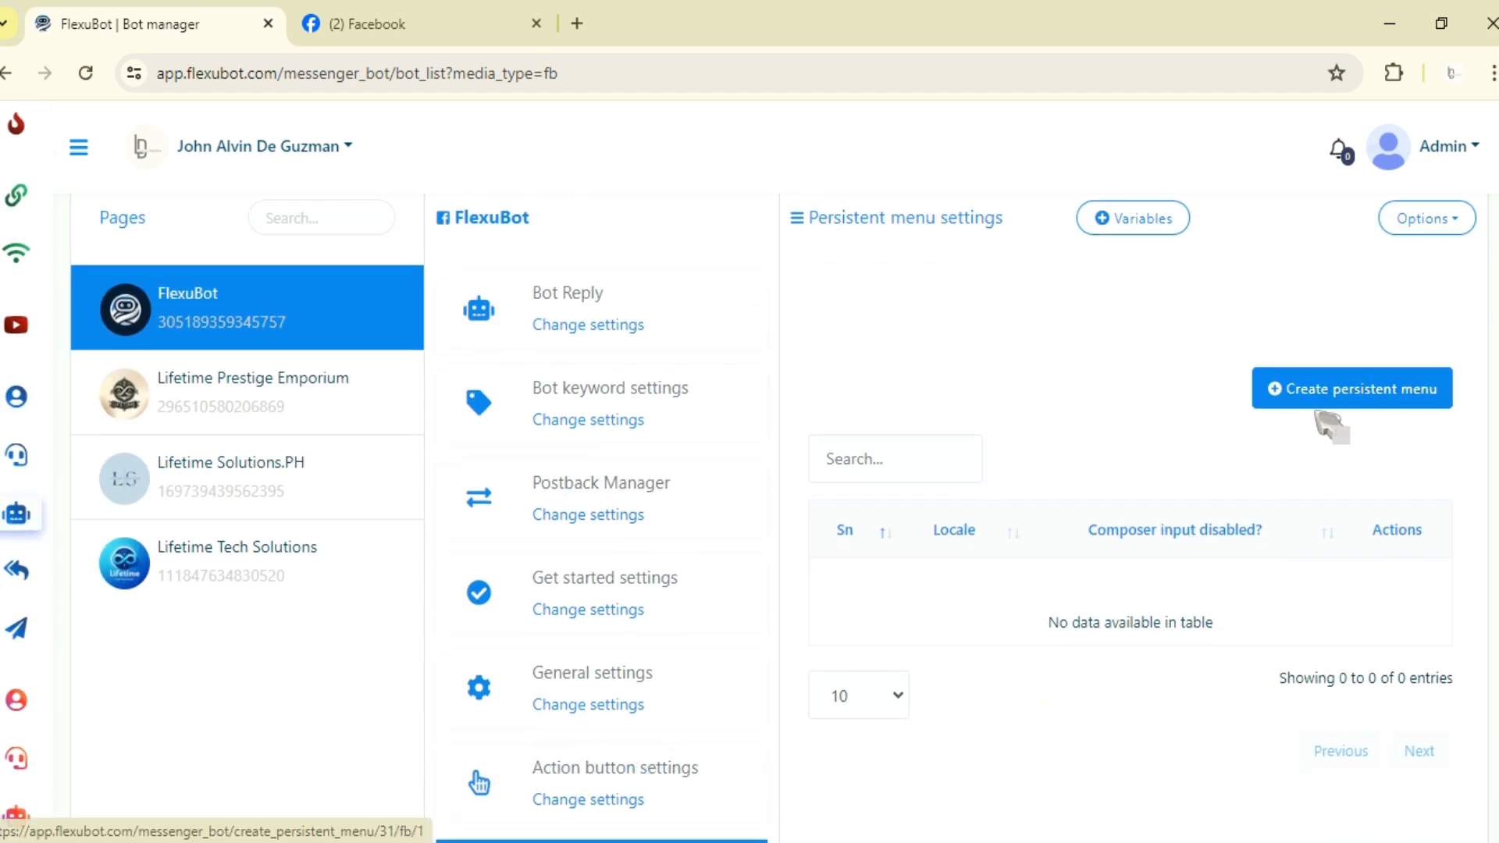
left_click(1368, 402)
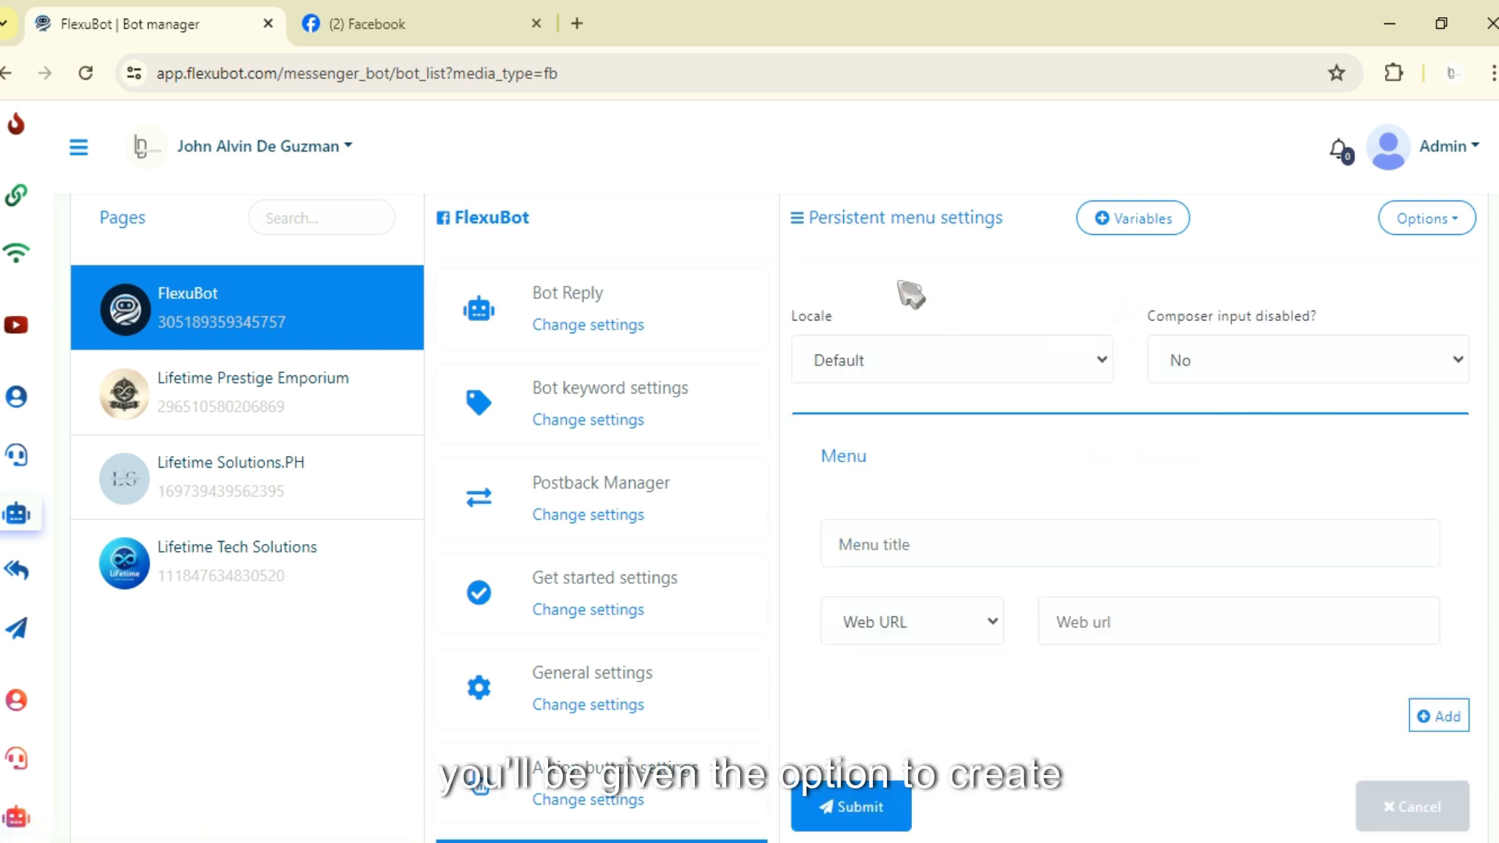
Review the available locales, keep the menu's locale at Default, and choose No for disabling composer input.
scroll(1207, 351, "down", 3)
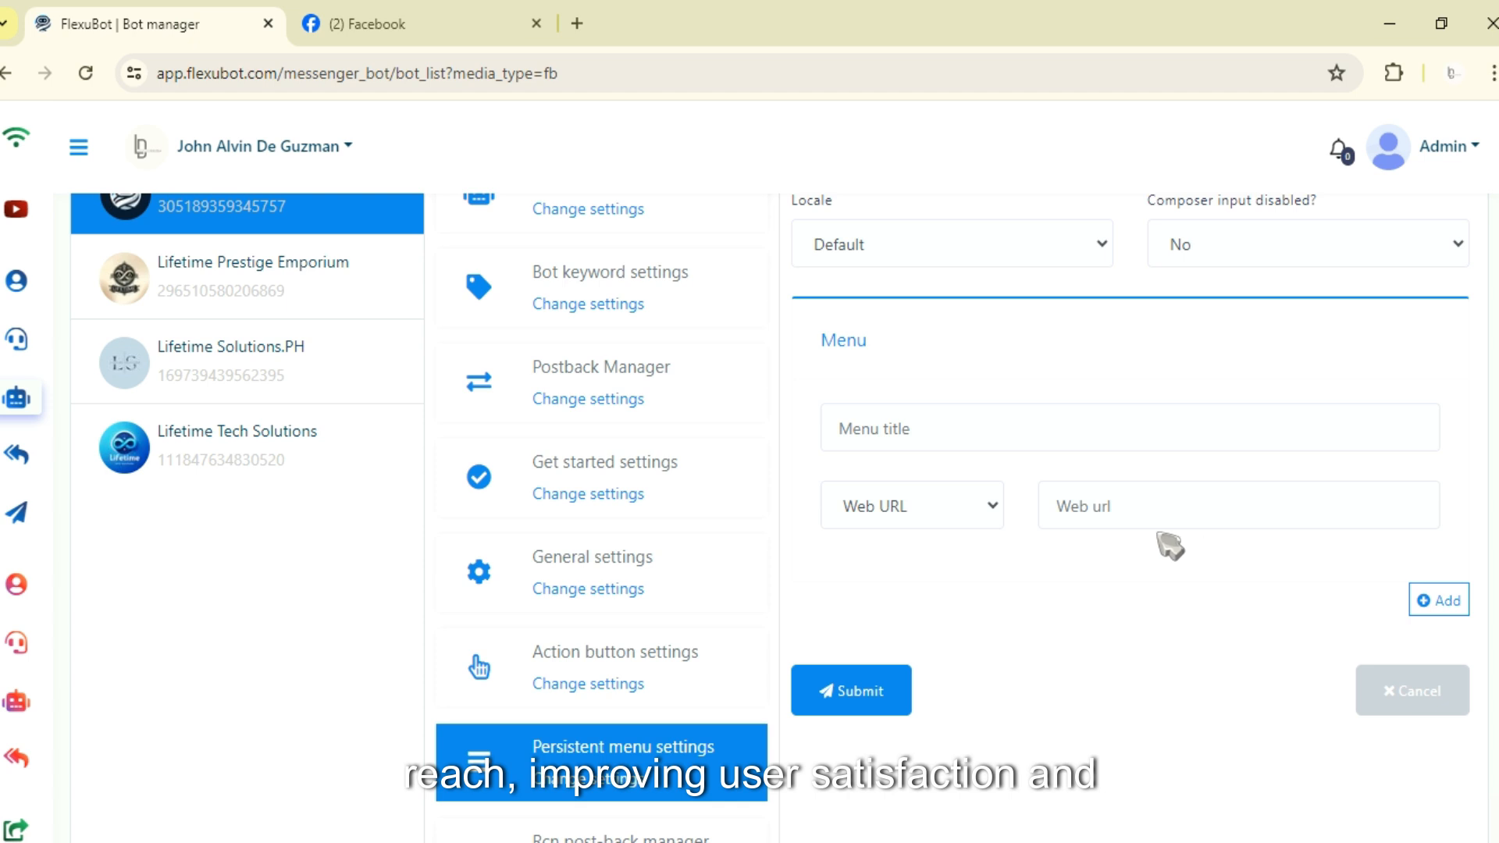
scroll(1154, 493, "up", 2)
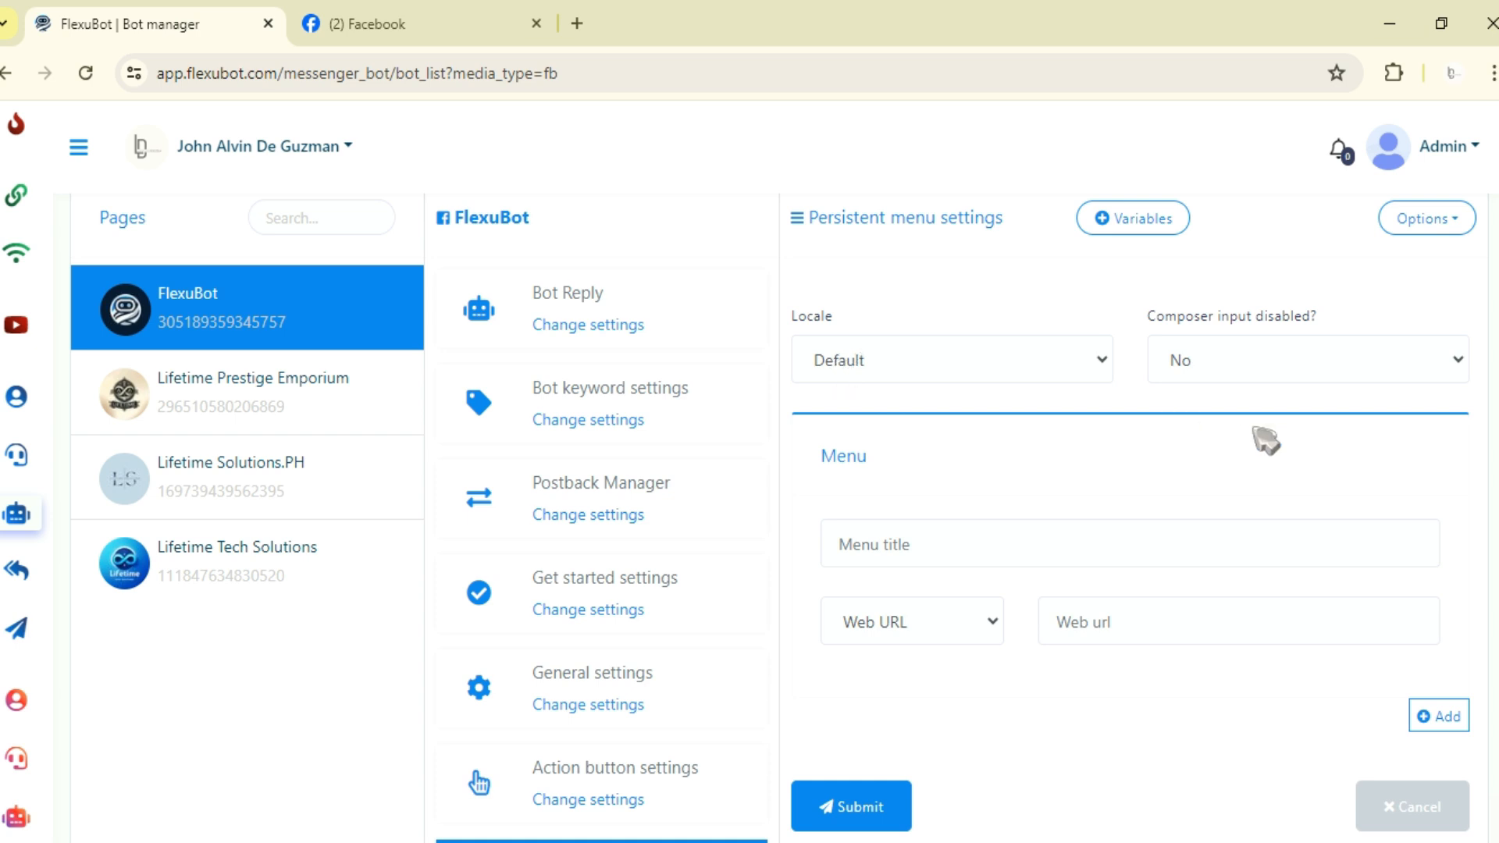
scroll(1195, 421, "up", 2)
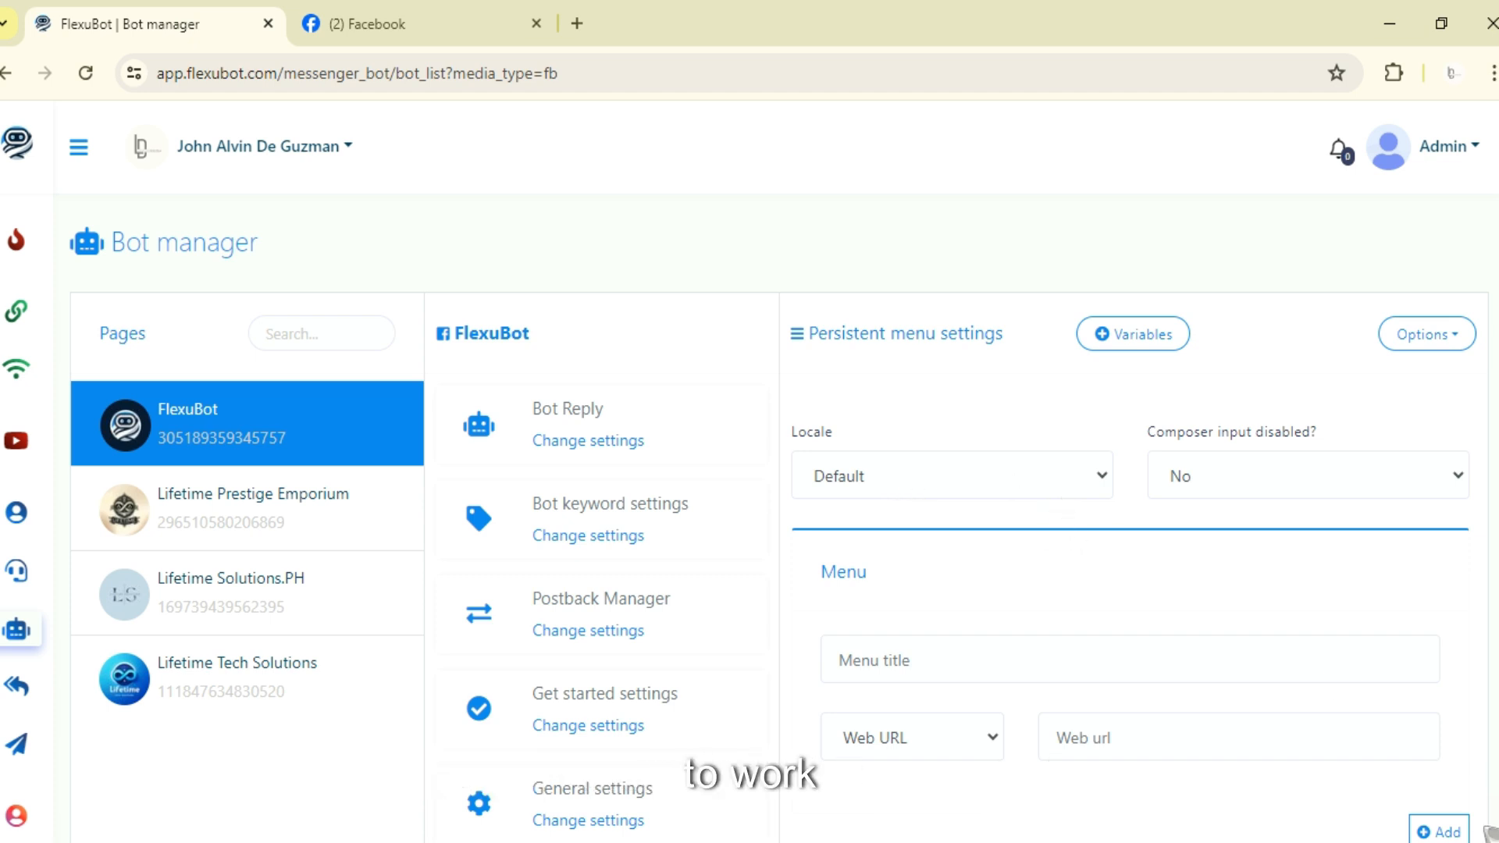
left_click(906, 492)
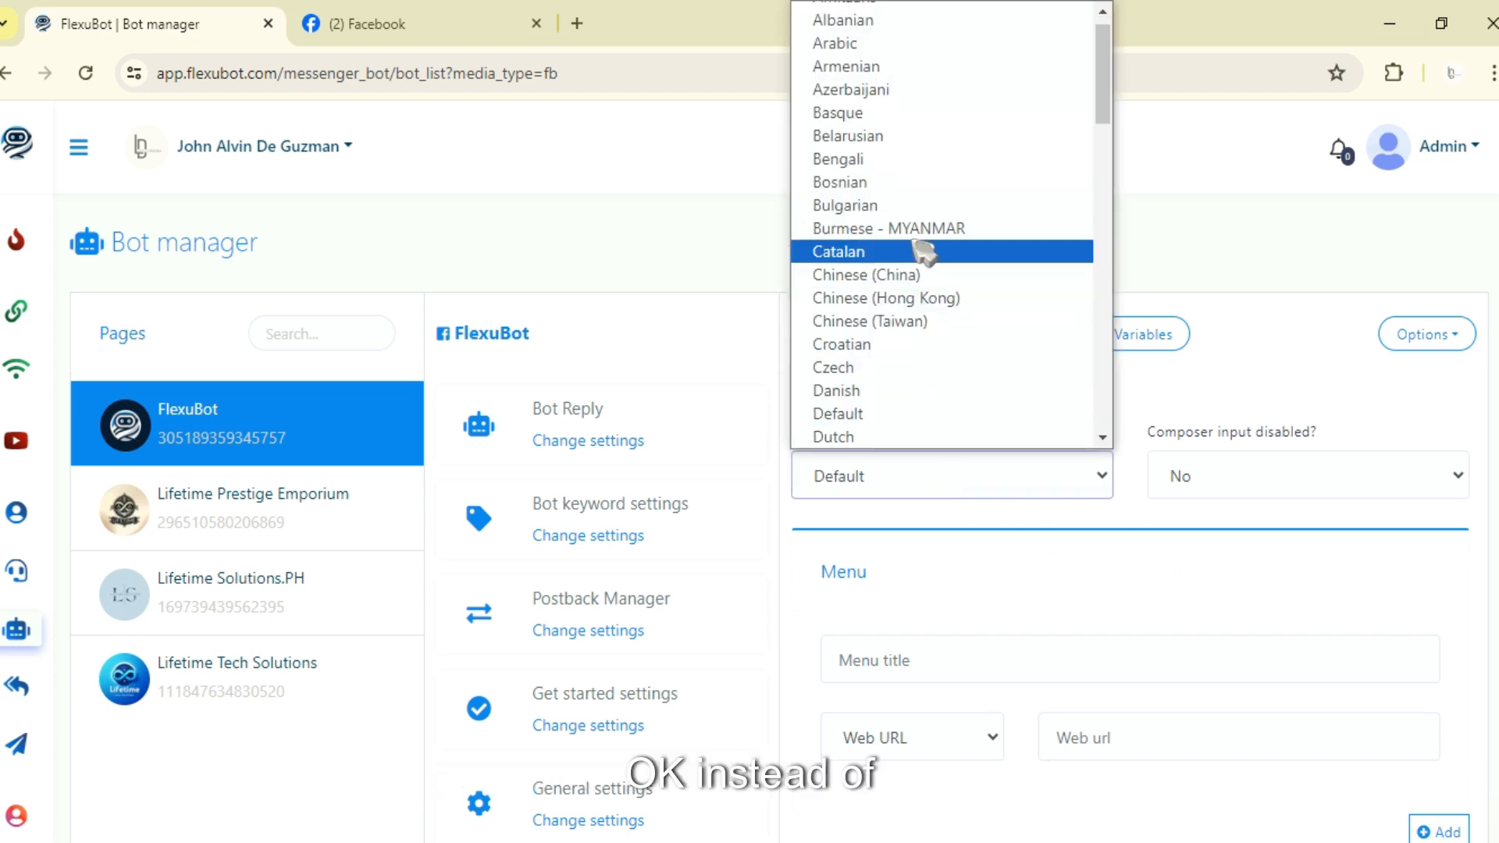
scroll(940, 296, "down", 8)
left_click(1218, 286)
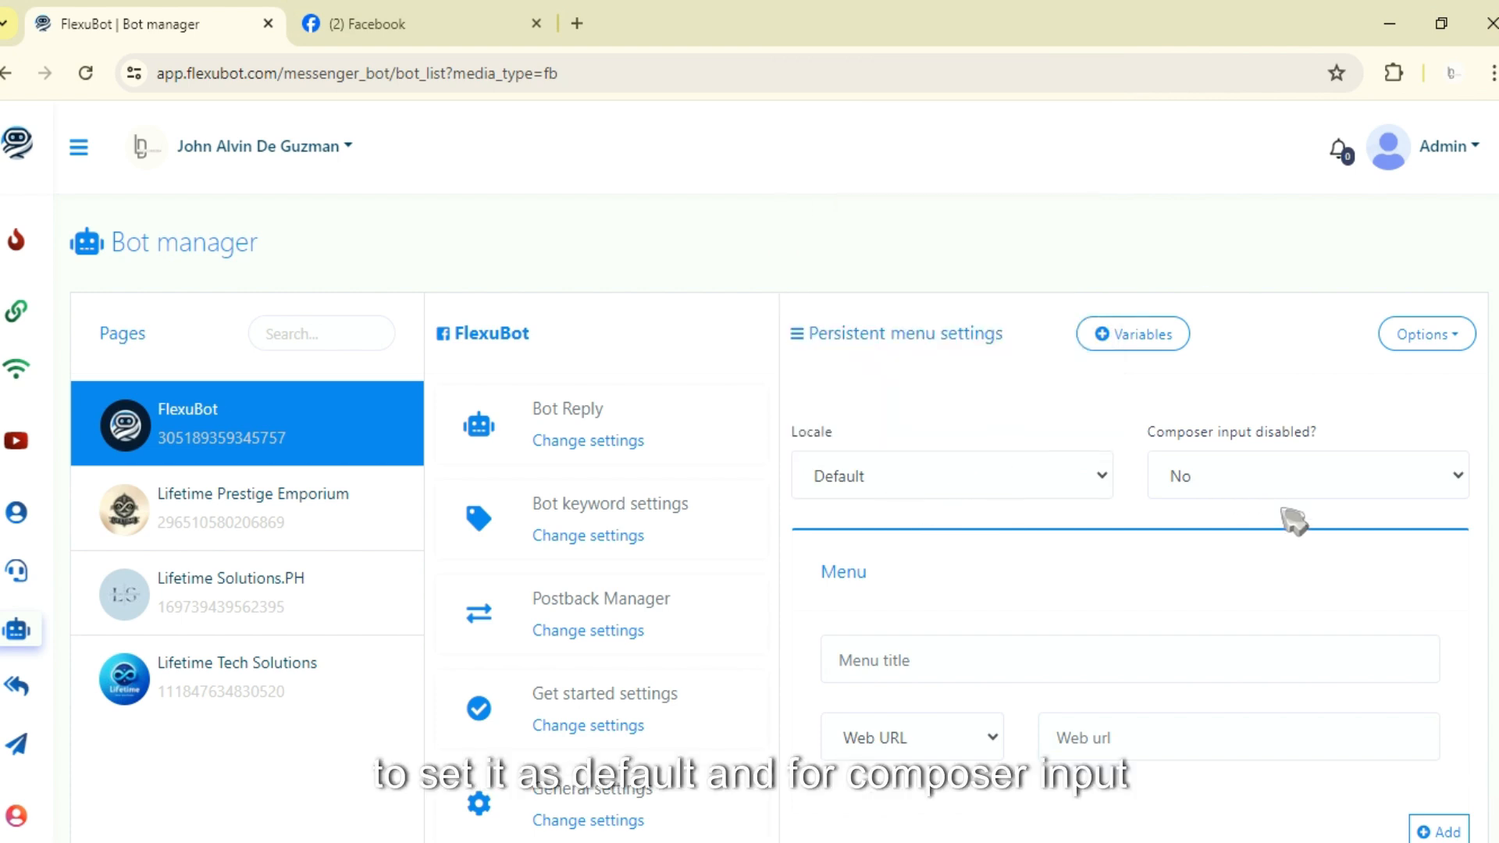
left_click(1237, 472)
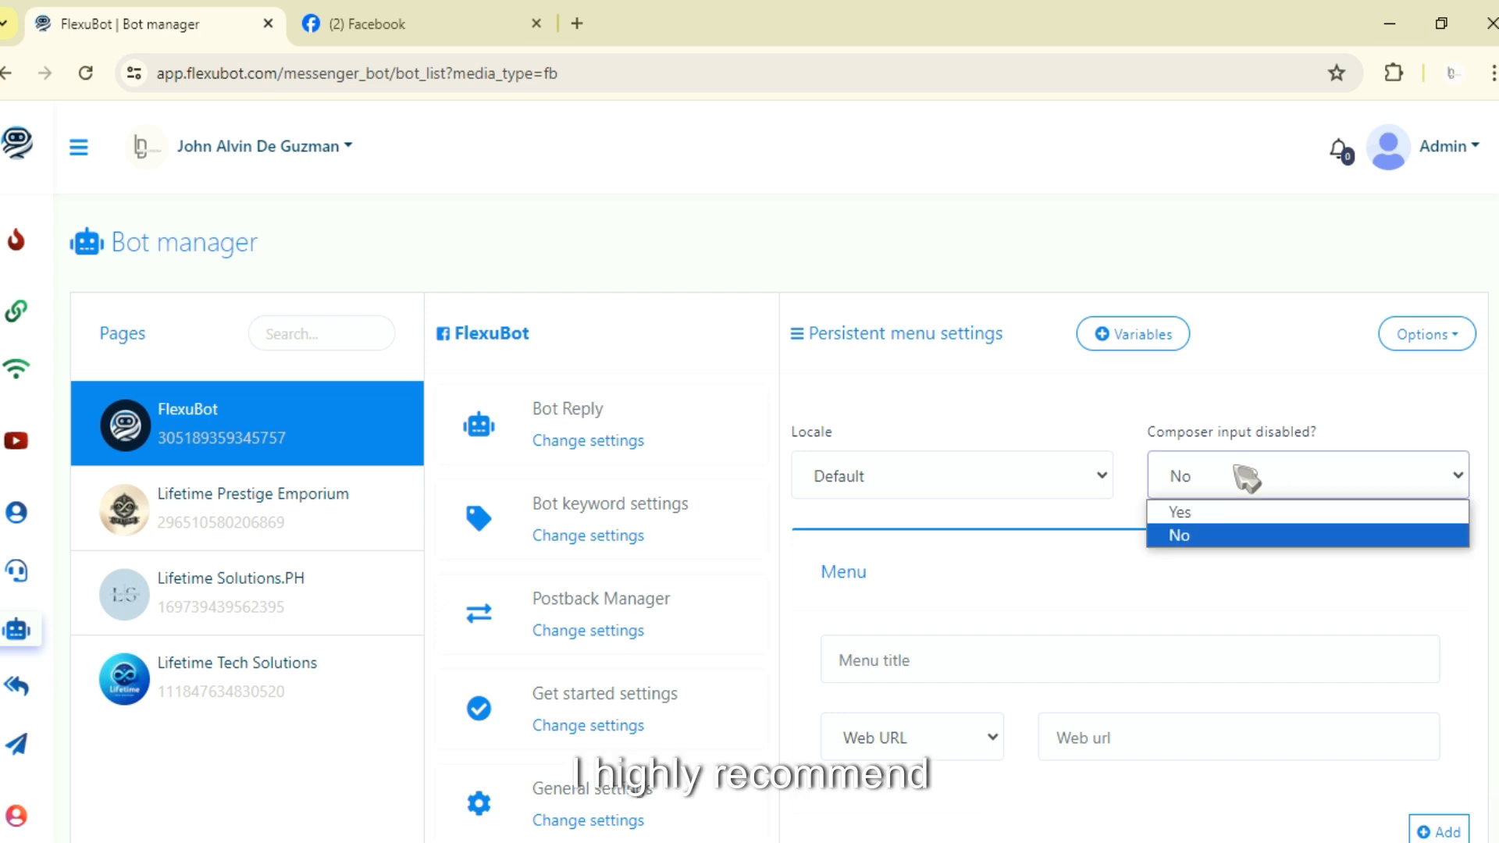
left_click(1231, 539)
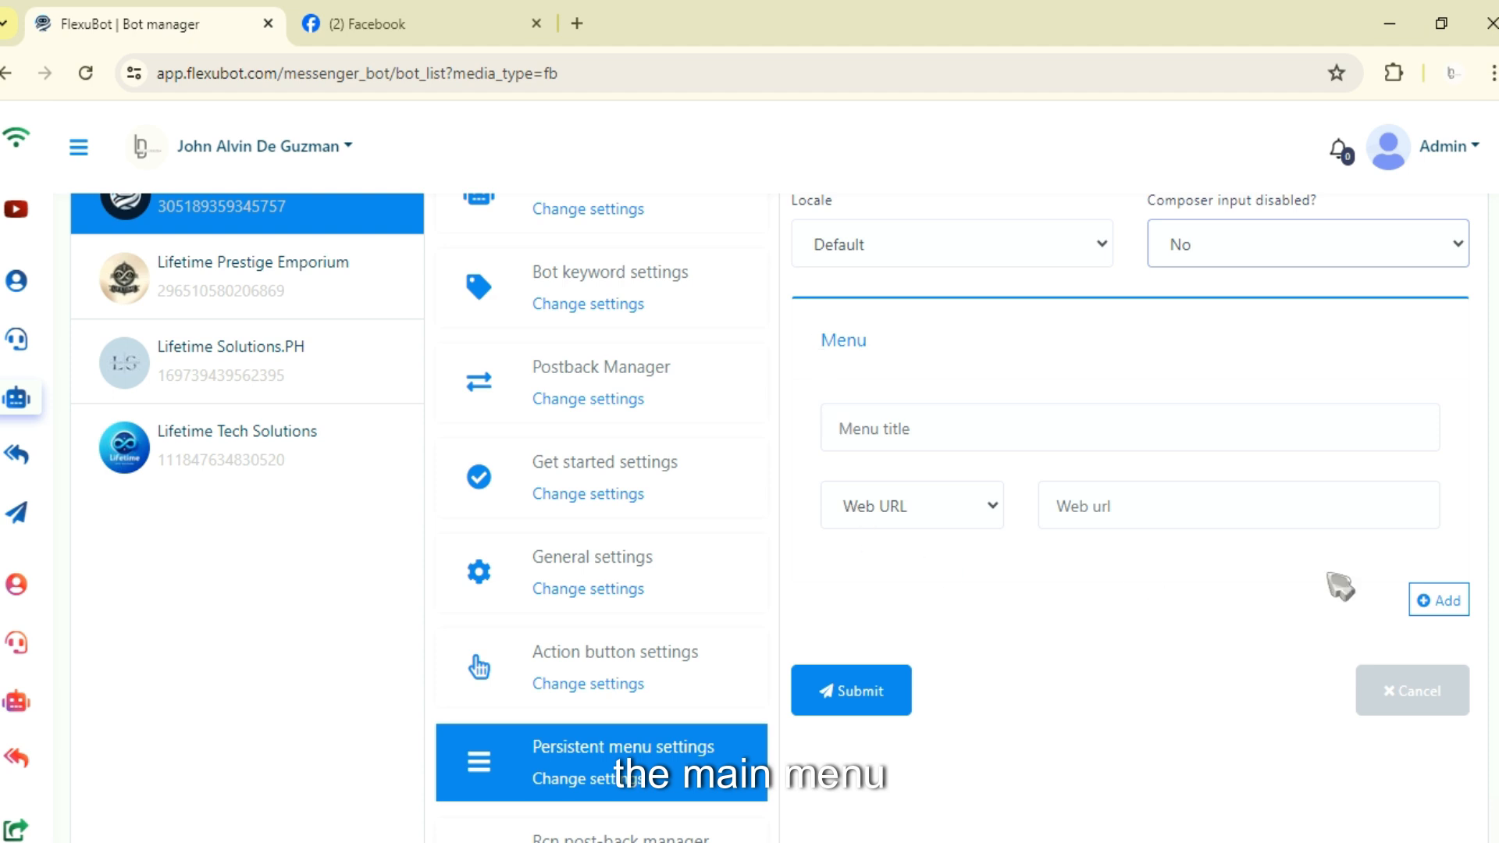
Title the first menu item "Payment Options".
left_click(1113, 435)
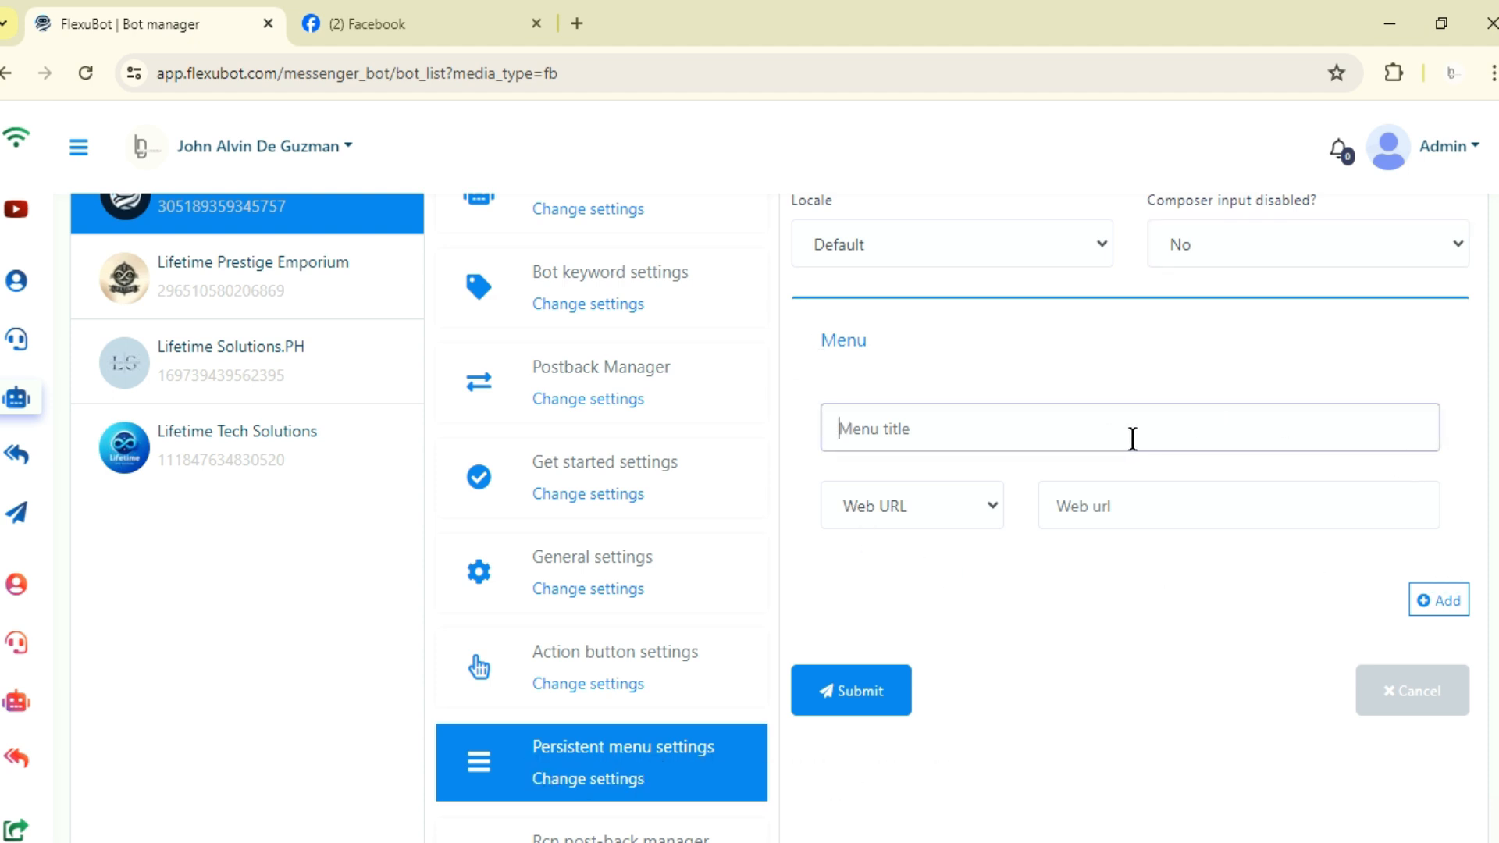
type("Pa")
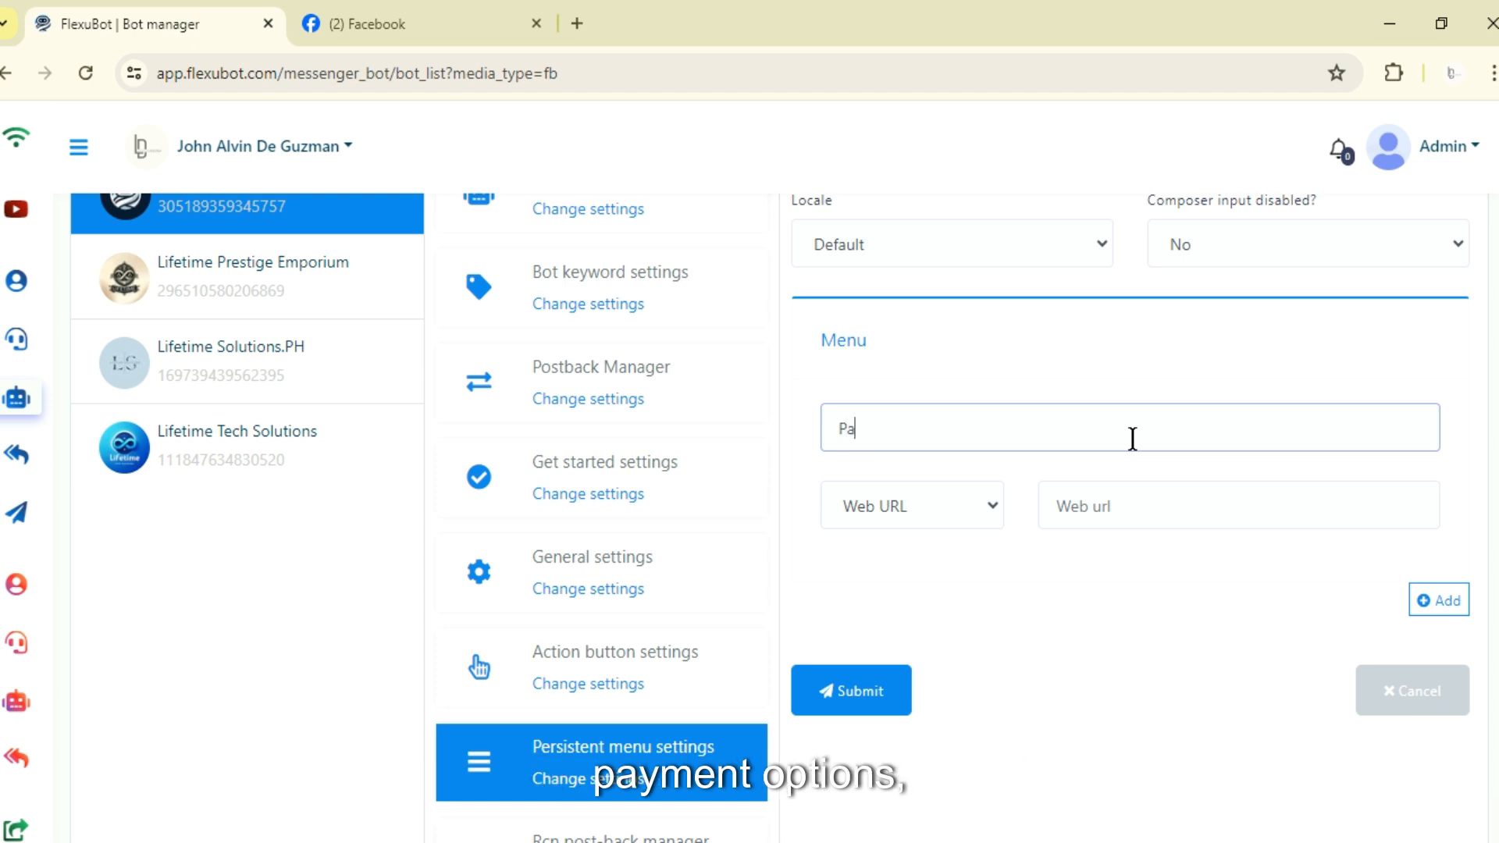
type("yment Options")
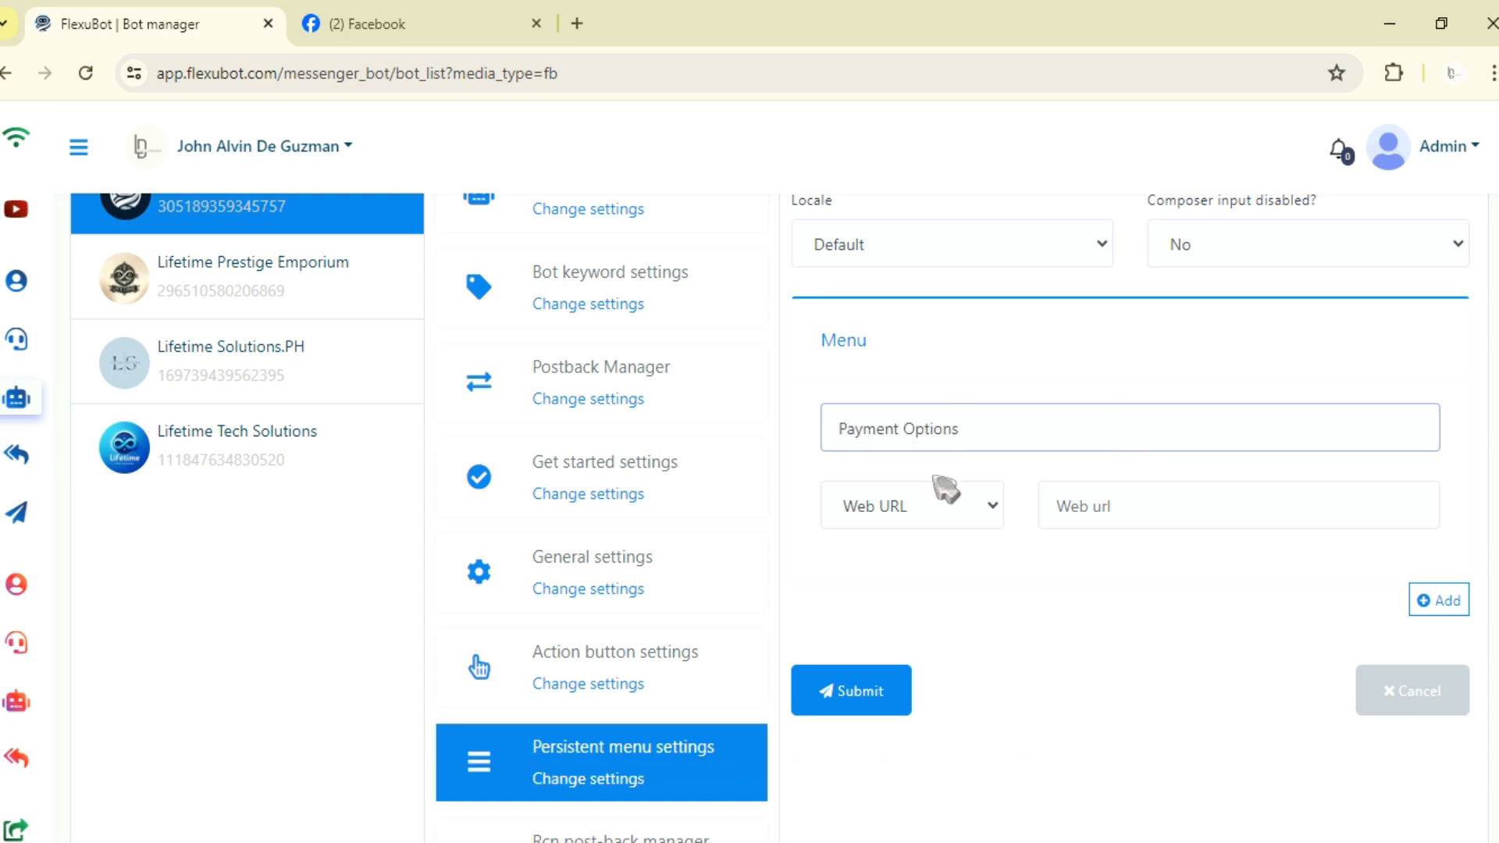
Set the action type of the Payment Options menu item to Post back.
left_click(976, 512)
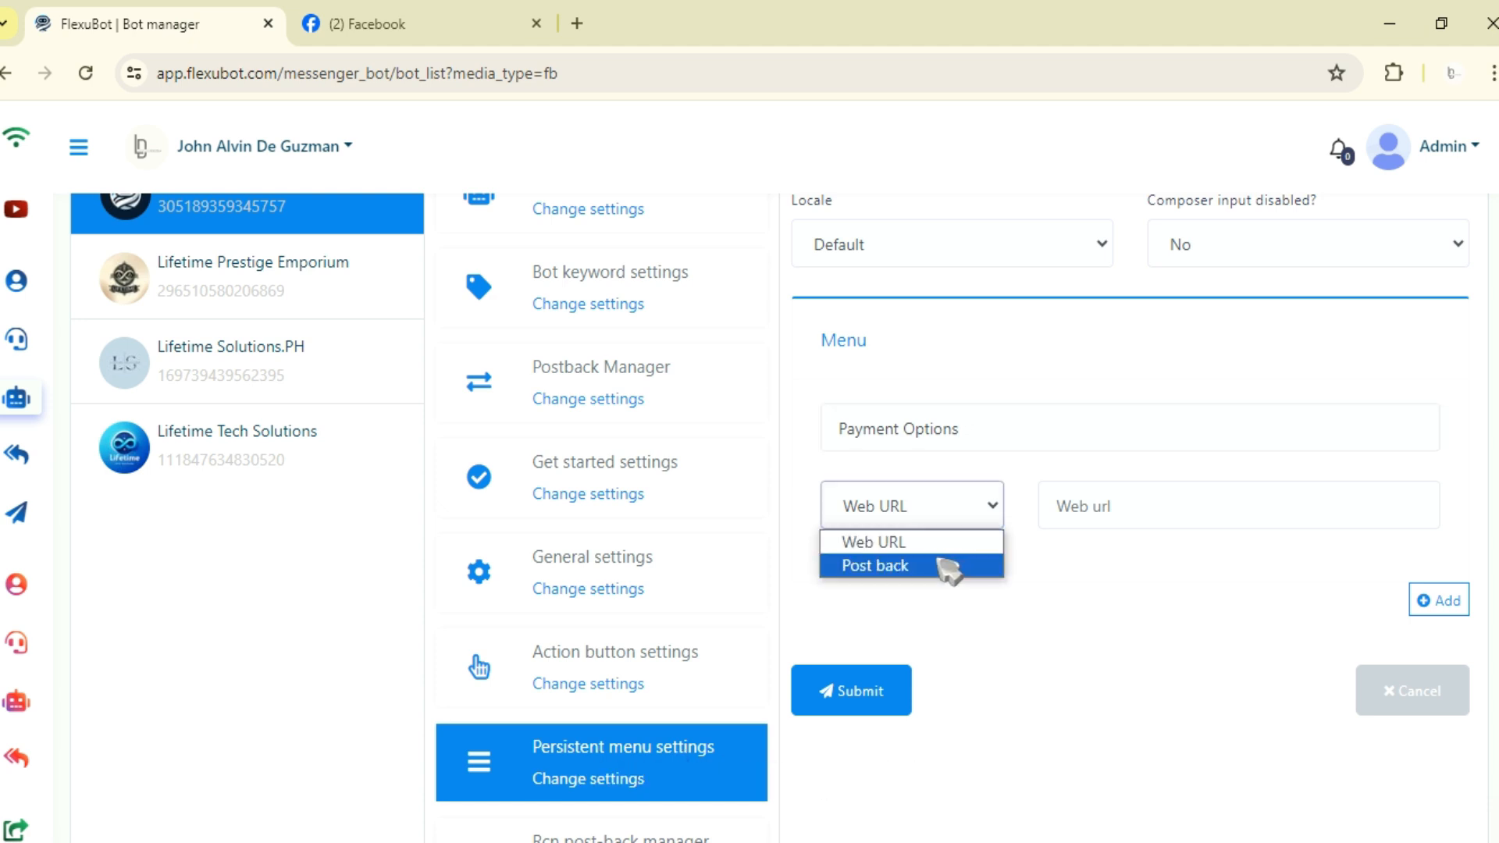
left_click(1009, 467)
left_click(986, 518)
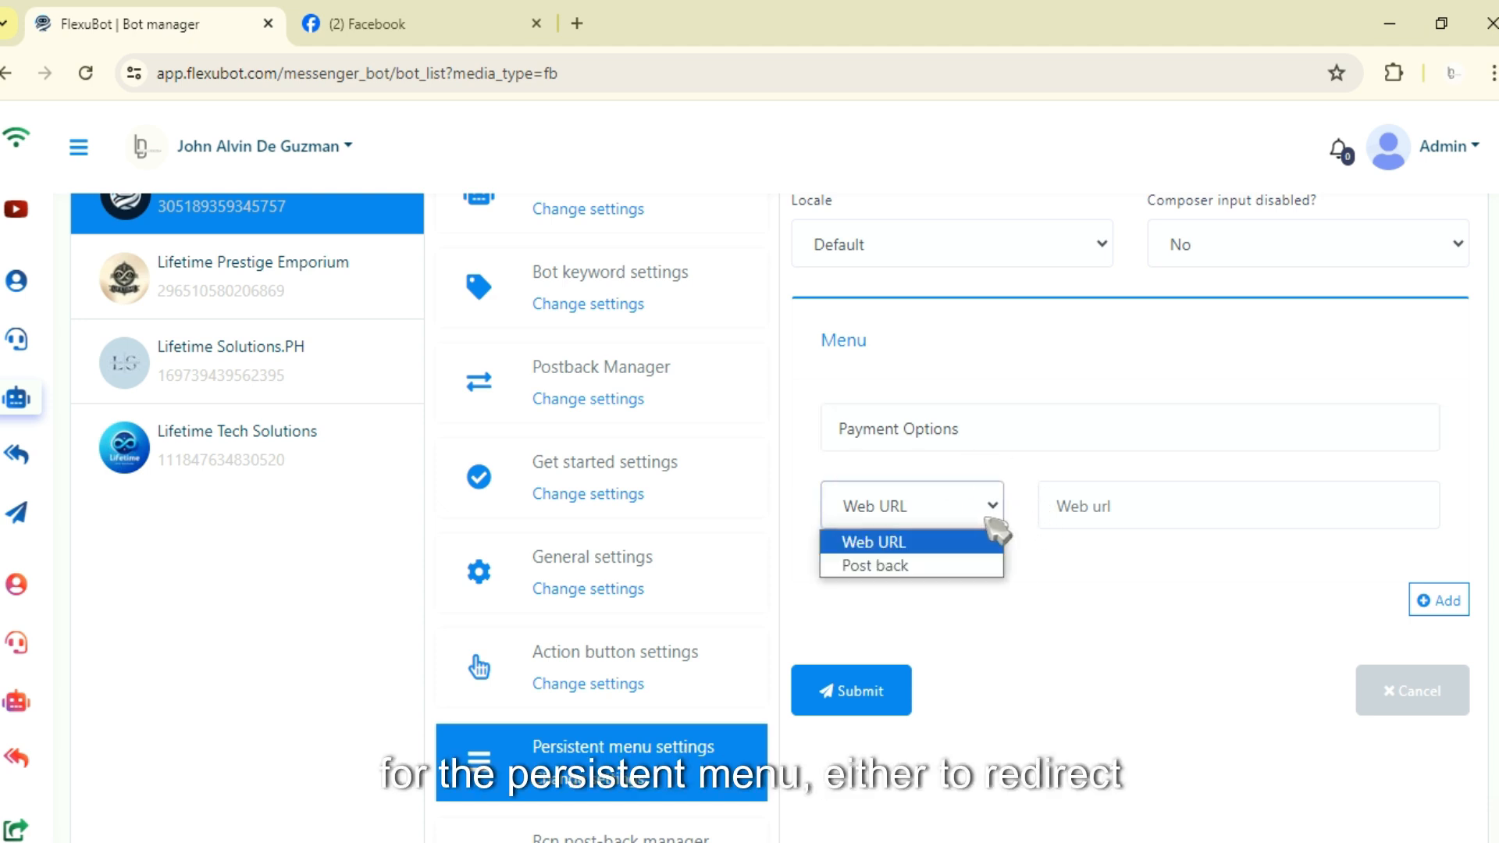
left_click(1105, 513)
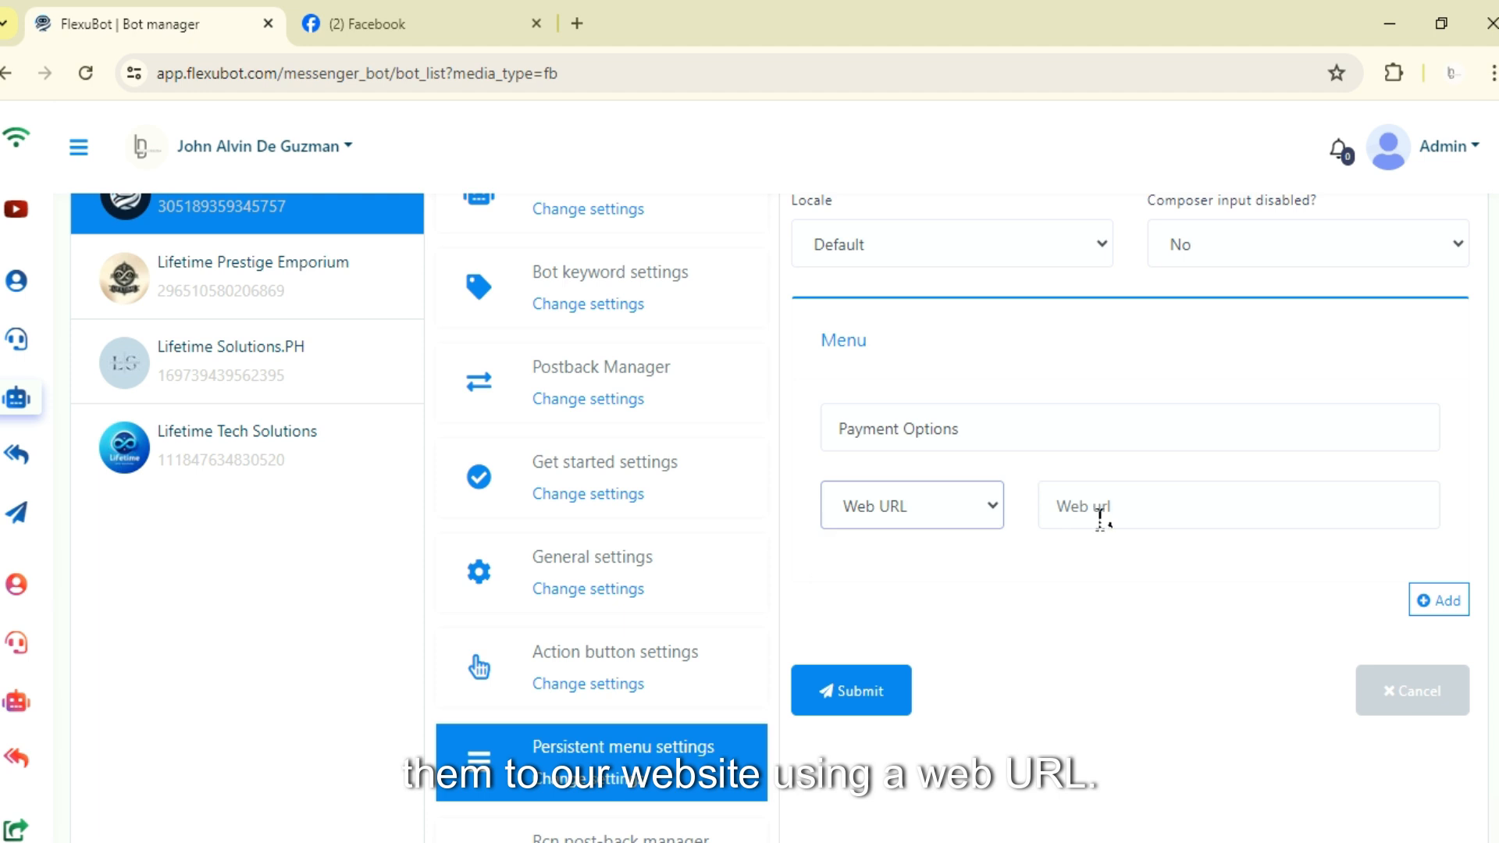
left_click(1100, 516)
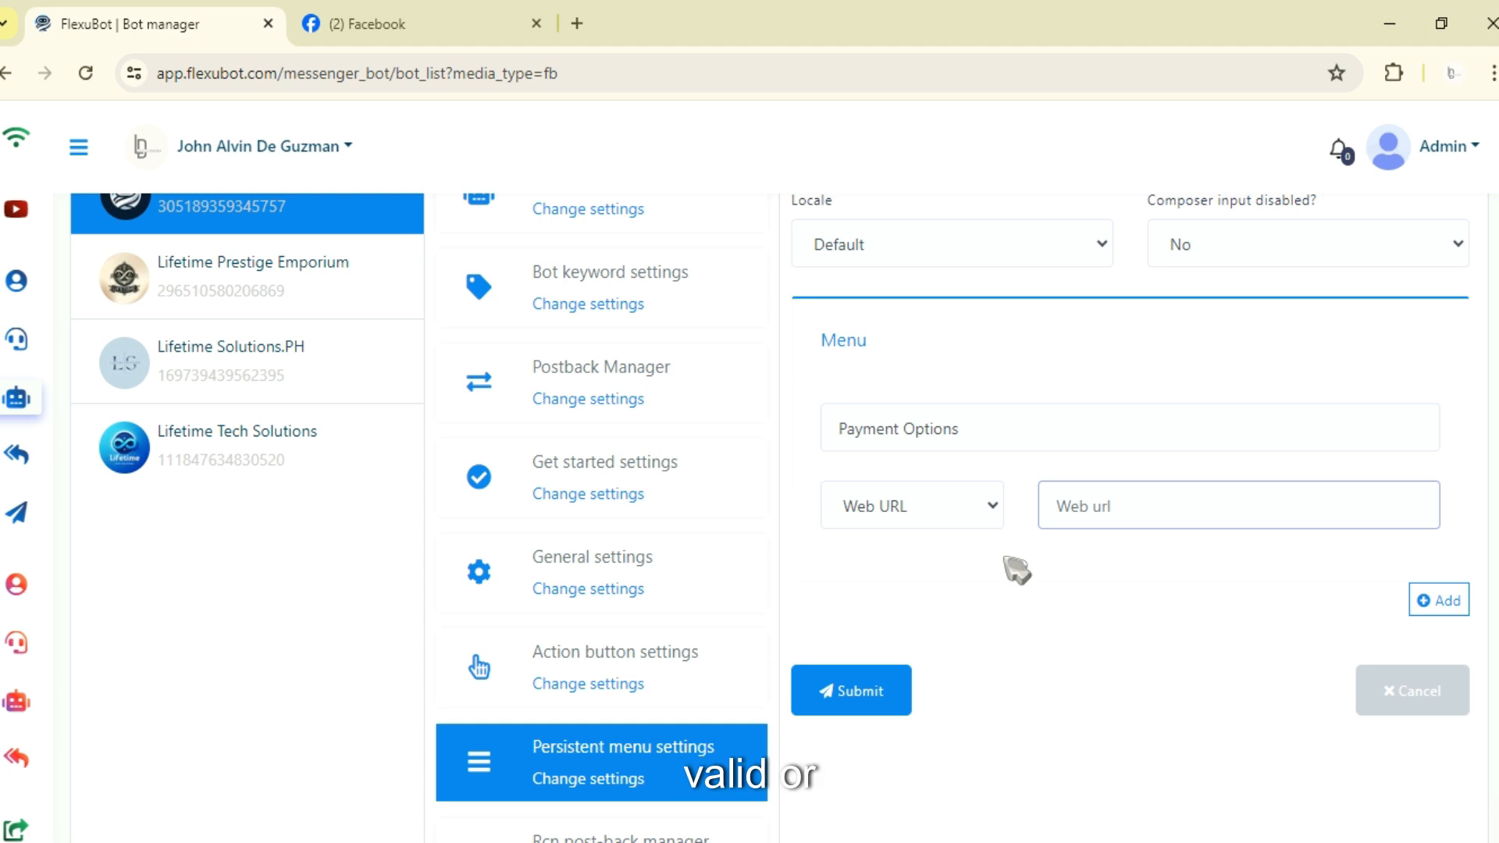
left_click(985, 521)
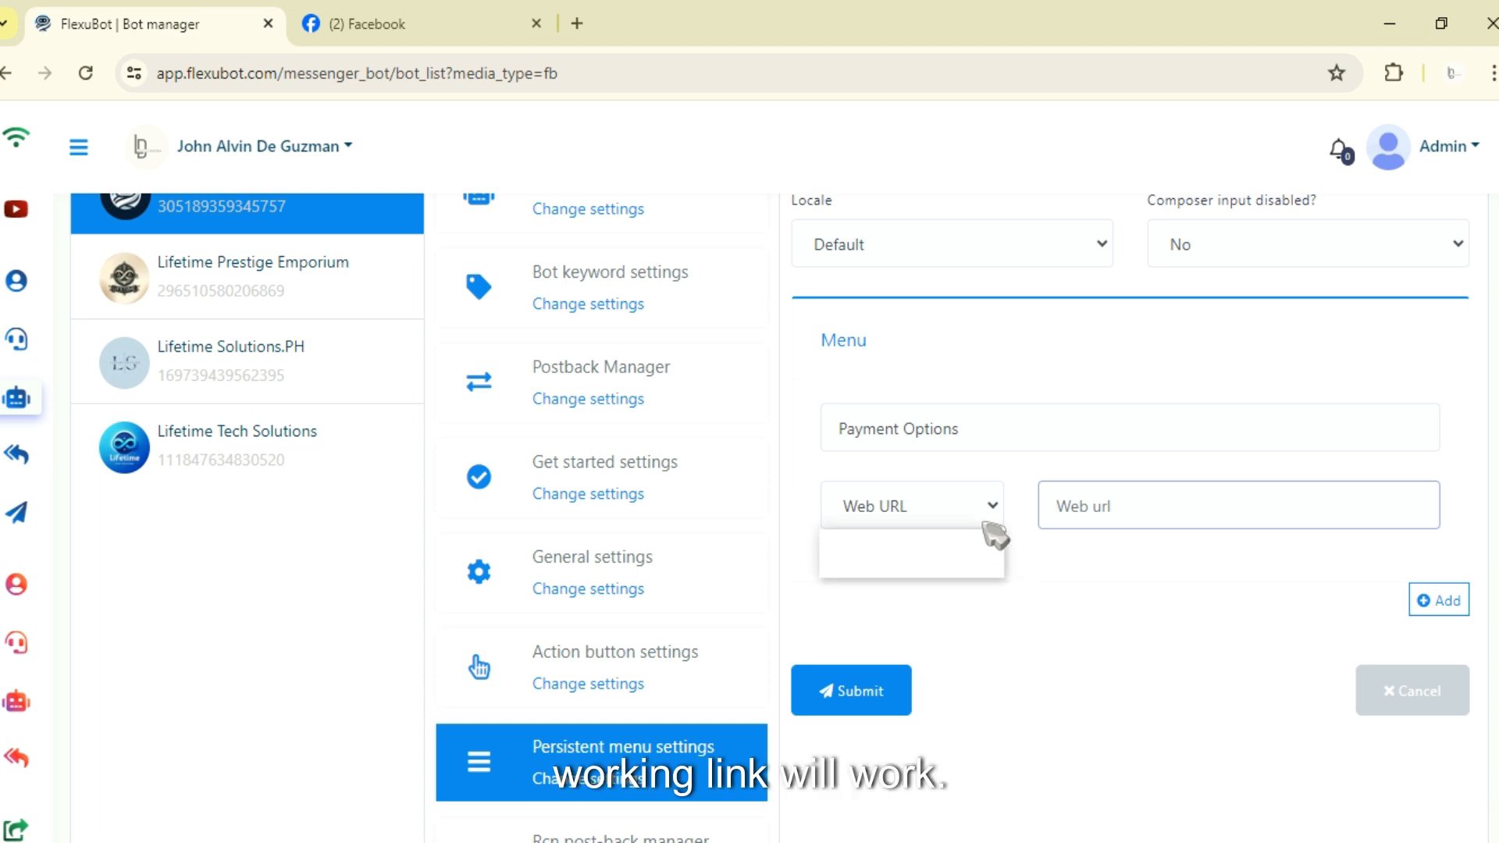
left_click(937, 568)
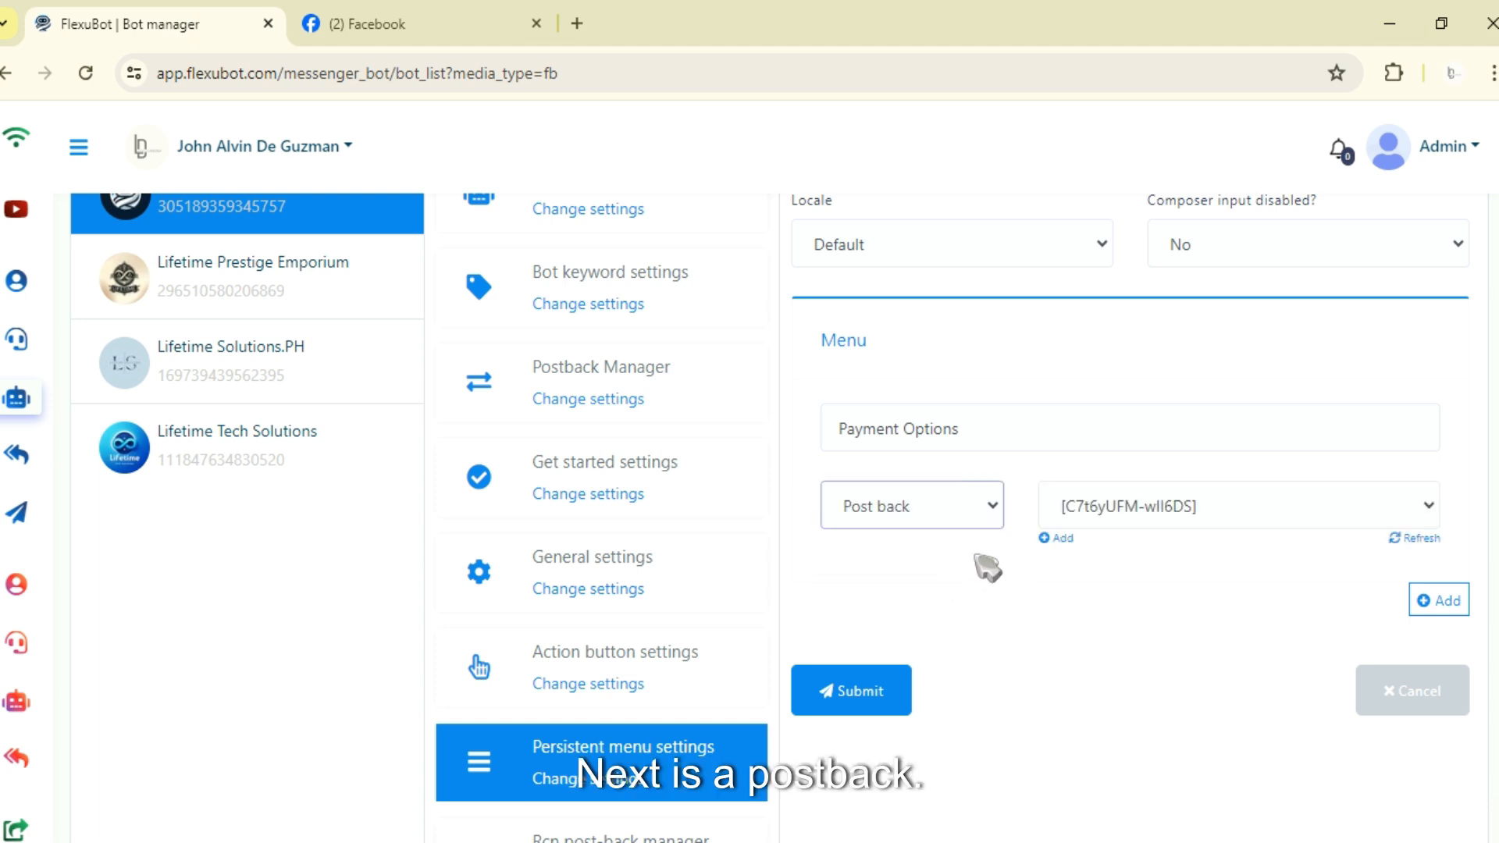
Look through the existing postbacks that can be assigned to the Payment Options menu item.
left_click(1206, 509)
scroll(1194, 360, "down", 10)
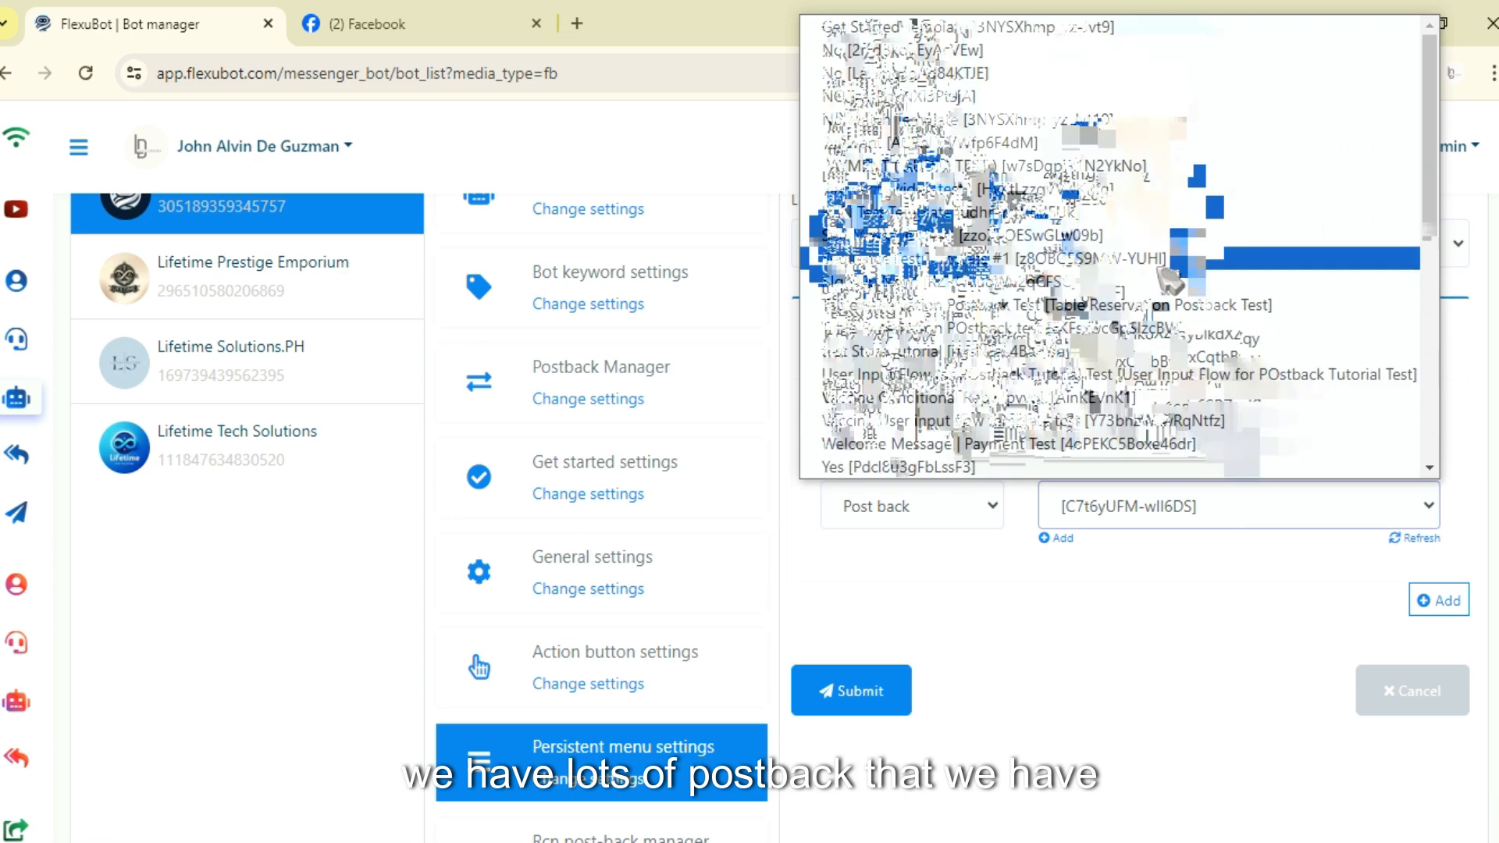
scroll(1179, 621, "up", 3)
scroll(1183, 628, "down", 3)
left_click(1188, 506)
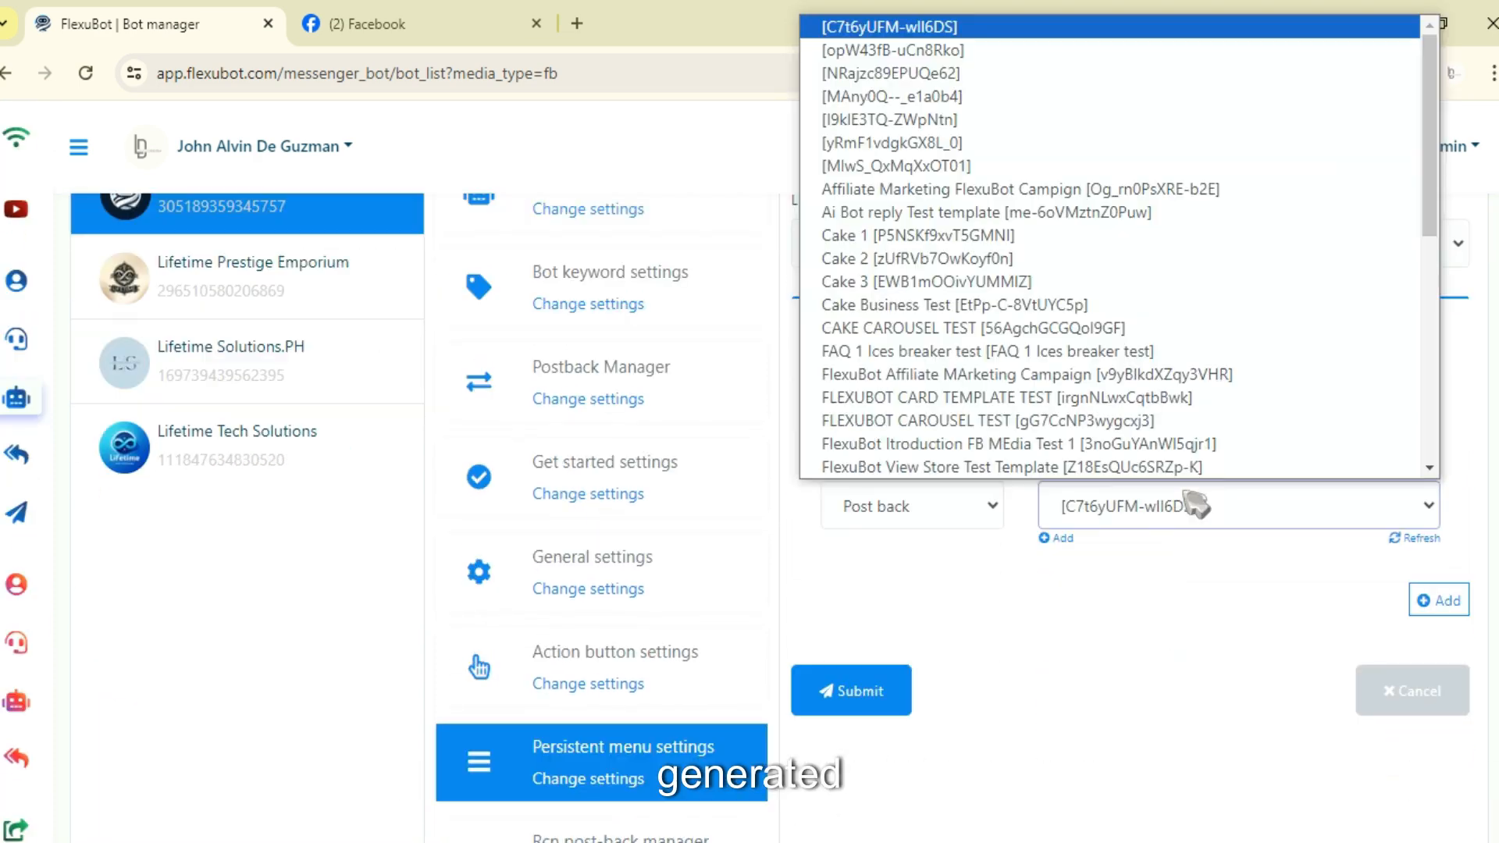
scroll(1171, 375, "down", 10)
scroll(1175, 539, "up", 2)
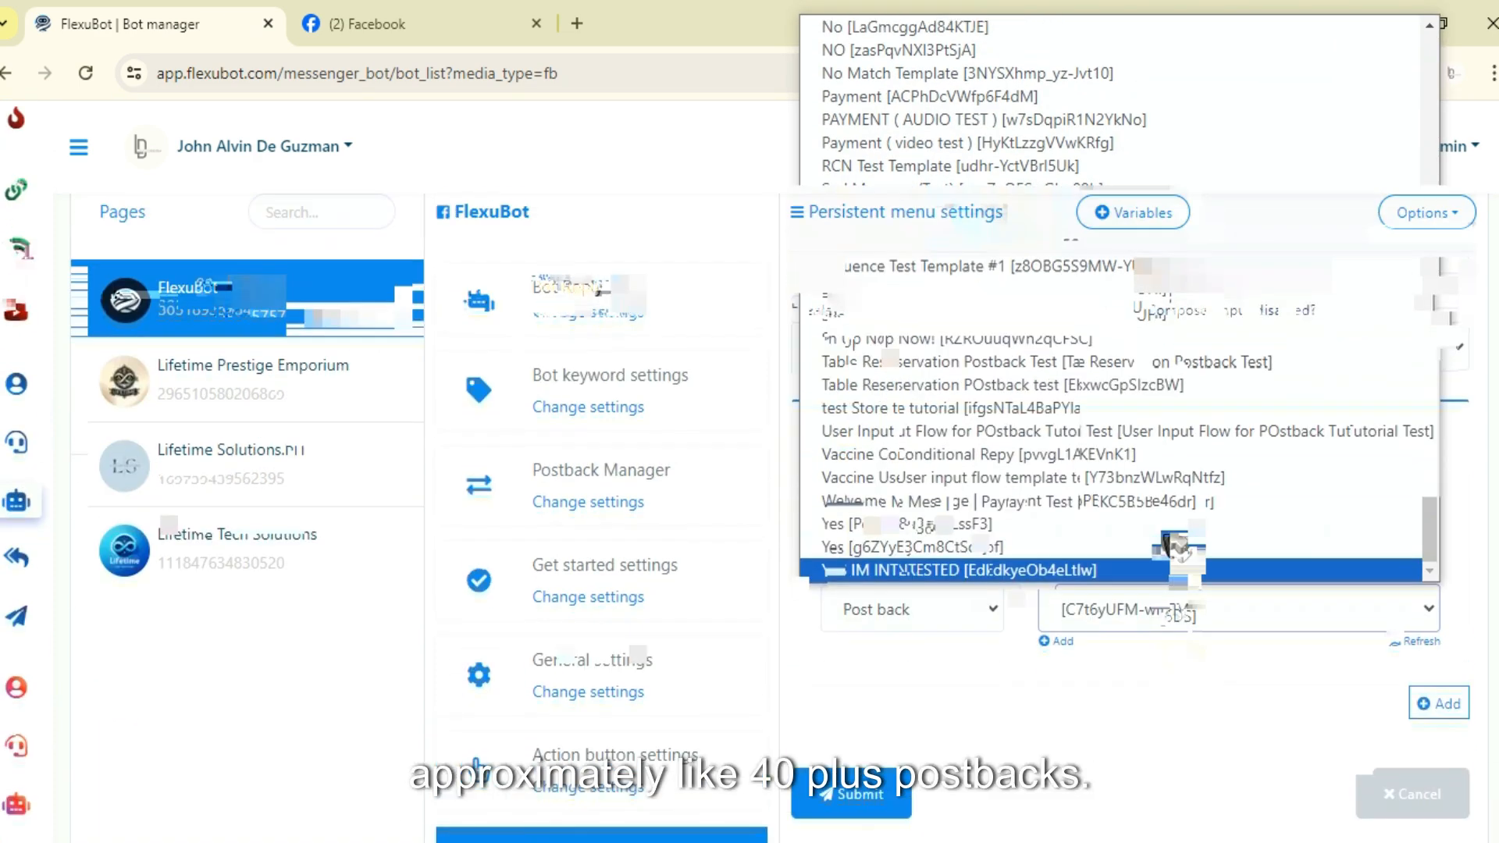
left_click(1195, 619)
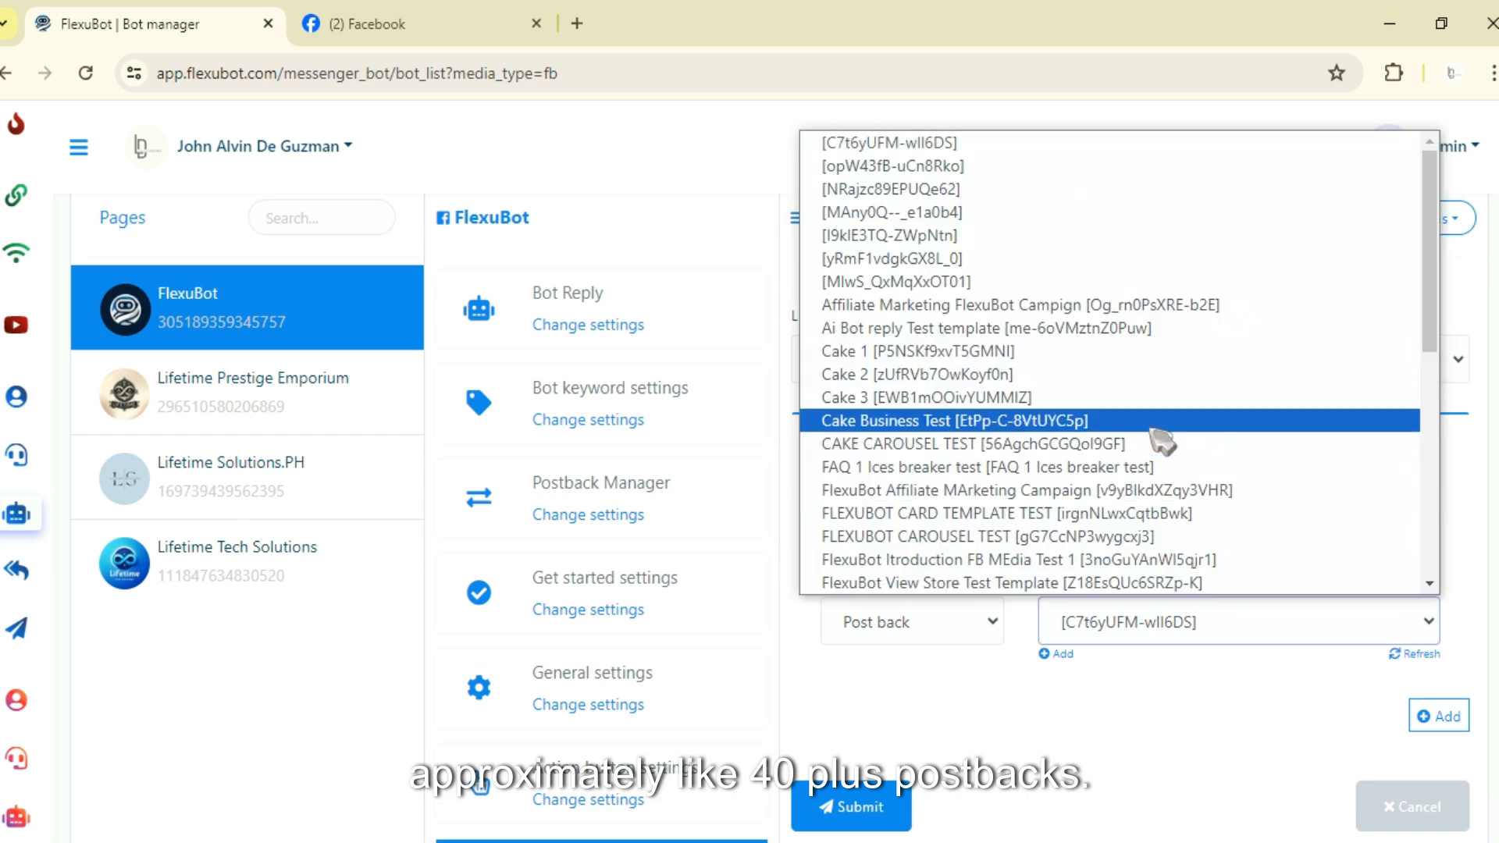
scroll(1161, 435, "down", 7)
scroll(1156, 508, "up", 3)
left_click(1193, 712)
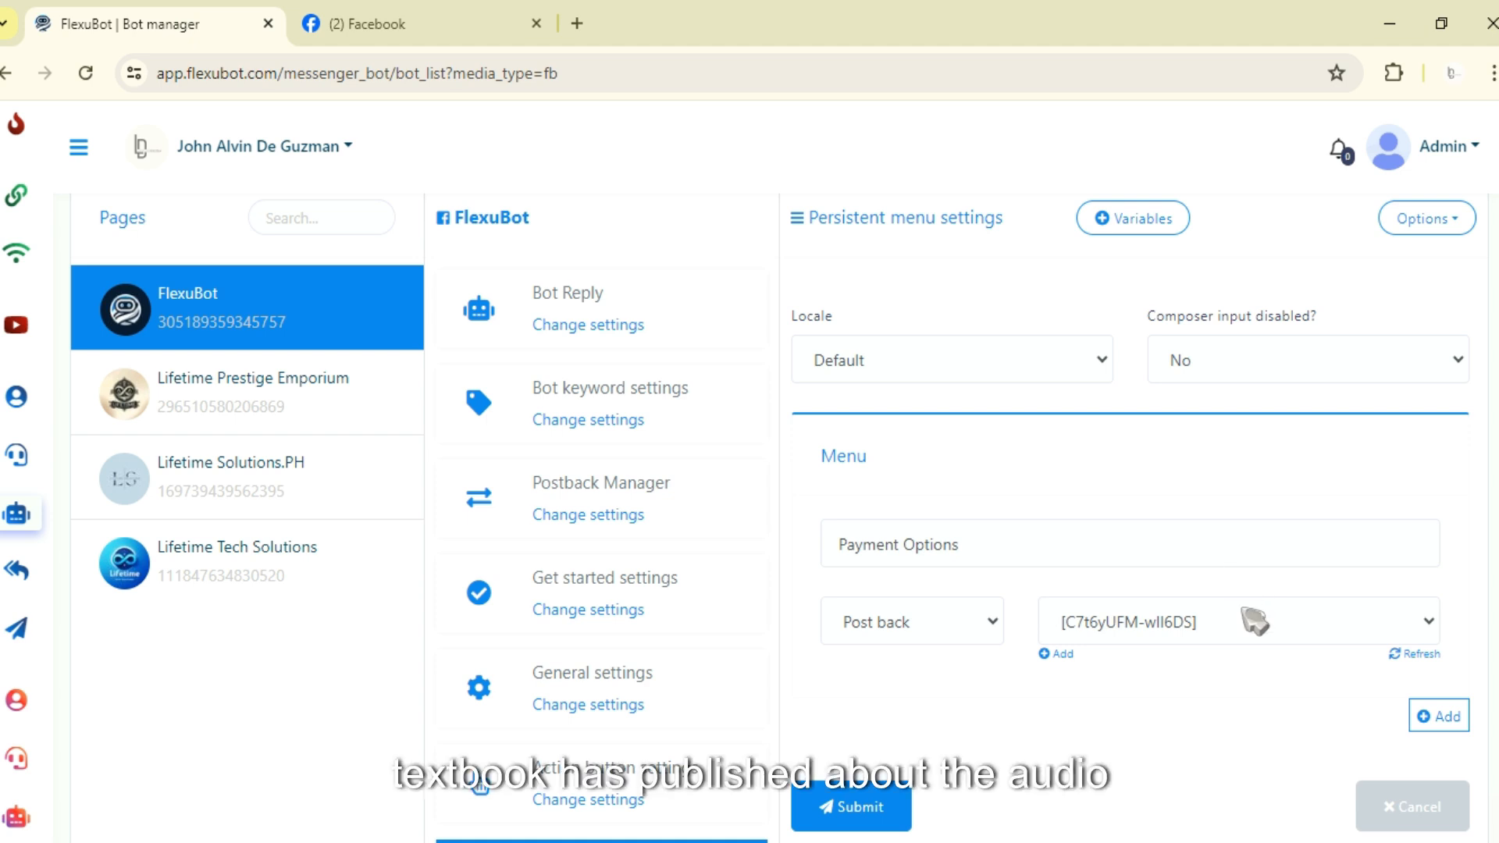
Assign the PAYMENT ( AUDIO TEST ) postback to the Payment Options menu item.
left_click(1224, 636)
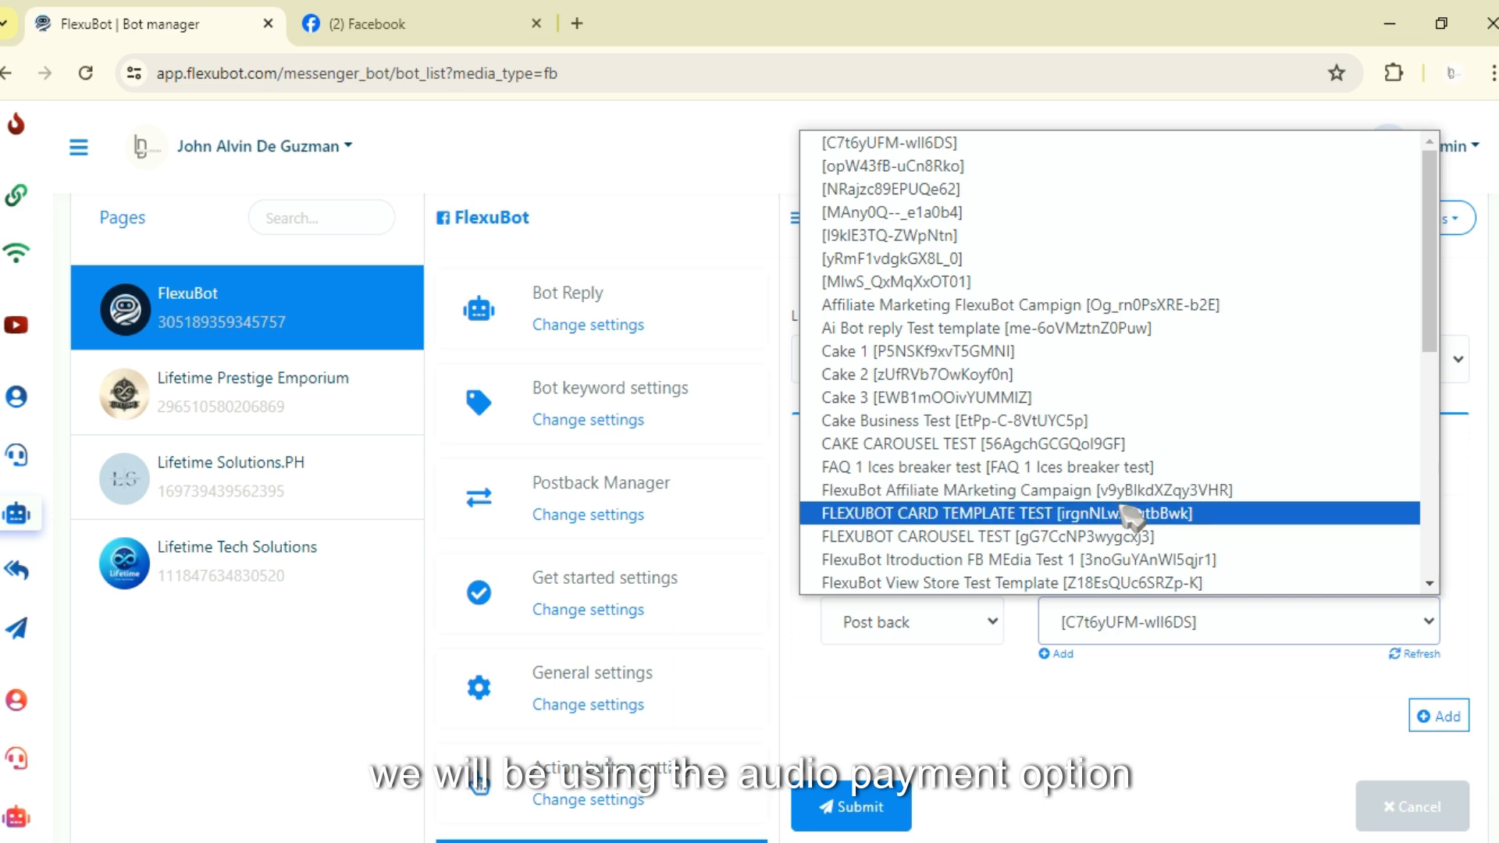
scroll(1202, 424, "down", 3)
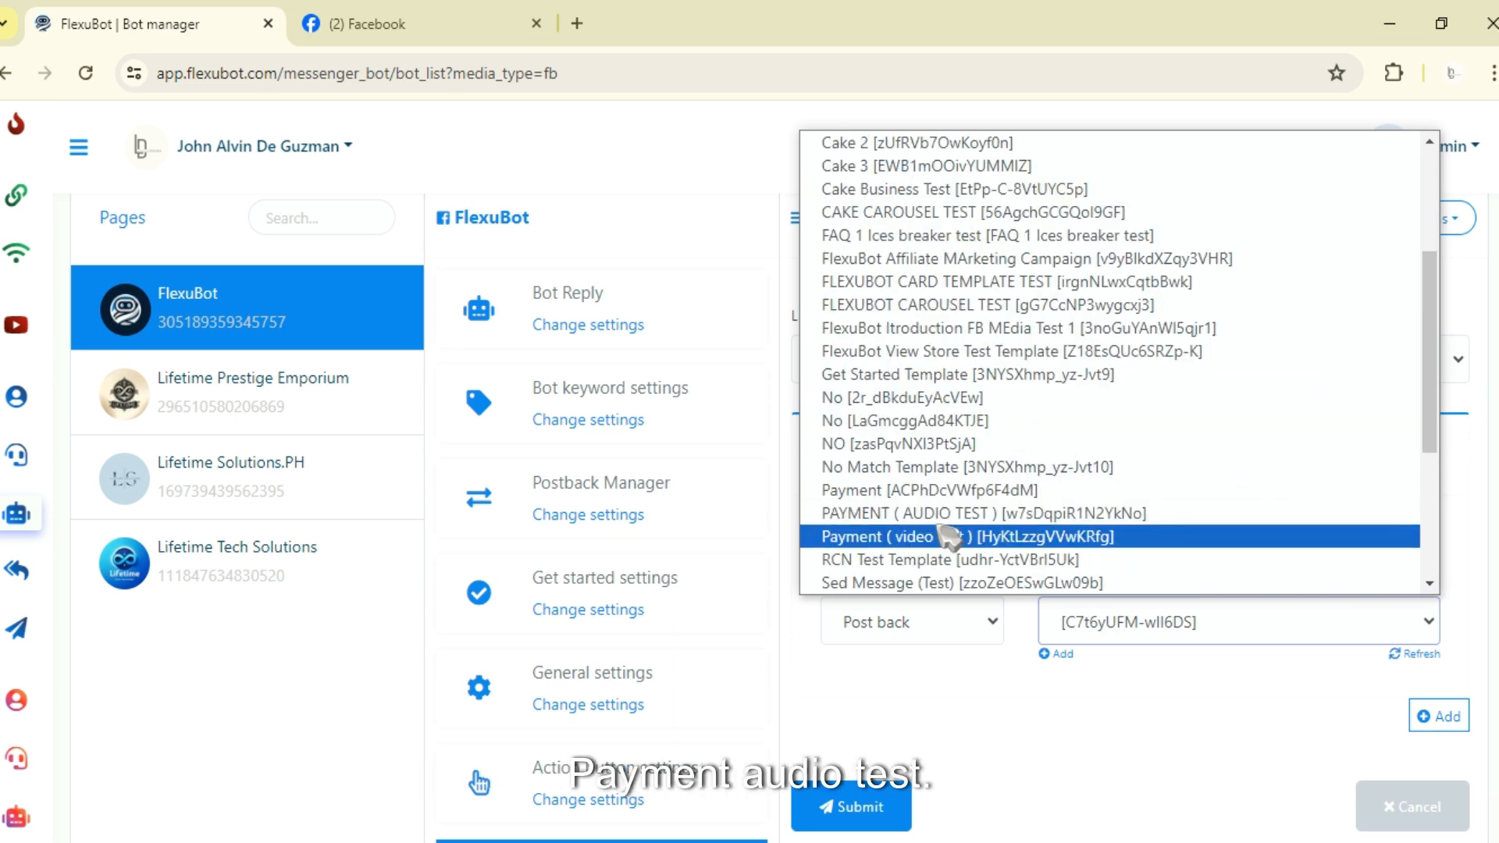
left_click(971, 523)
scroll(969, 531, "down", 1)
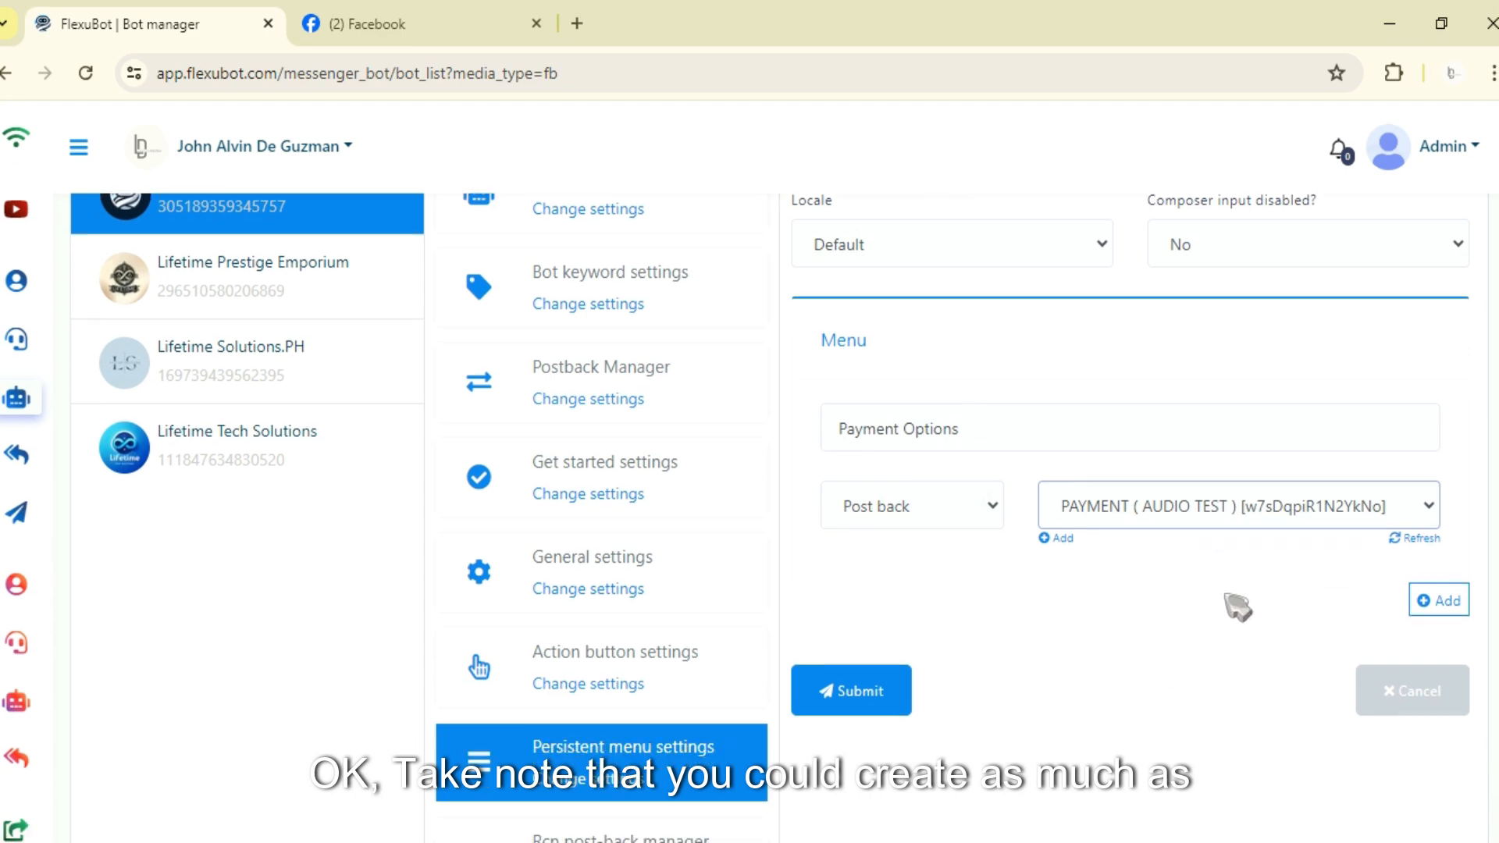
scroll(1094, 578, "up", 3)
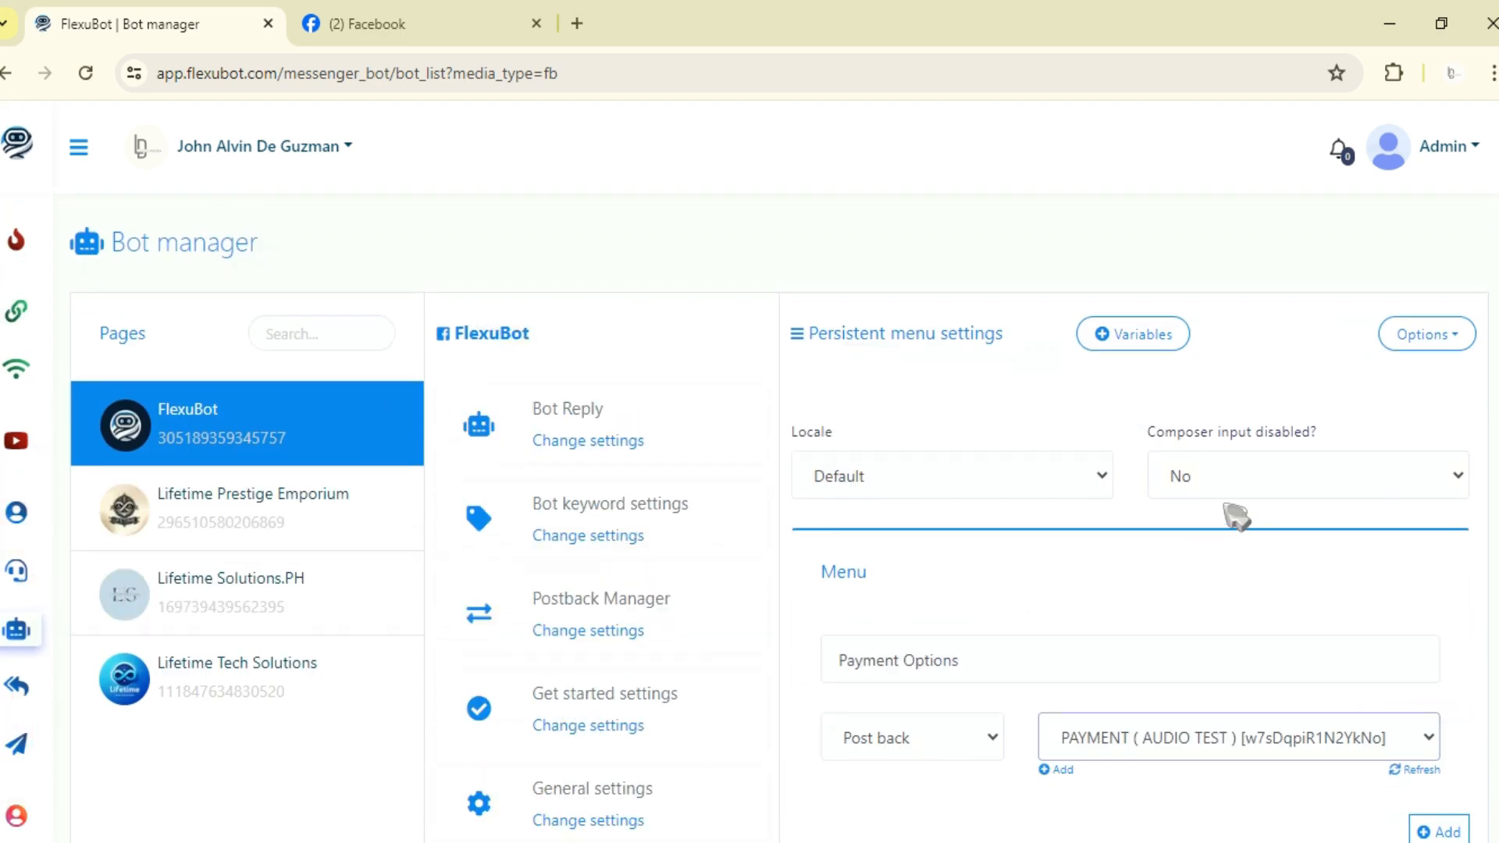
scroll(1187, 585, "down", 2)
scroll(1343, 515, "down", 2)
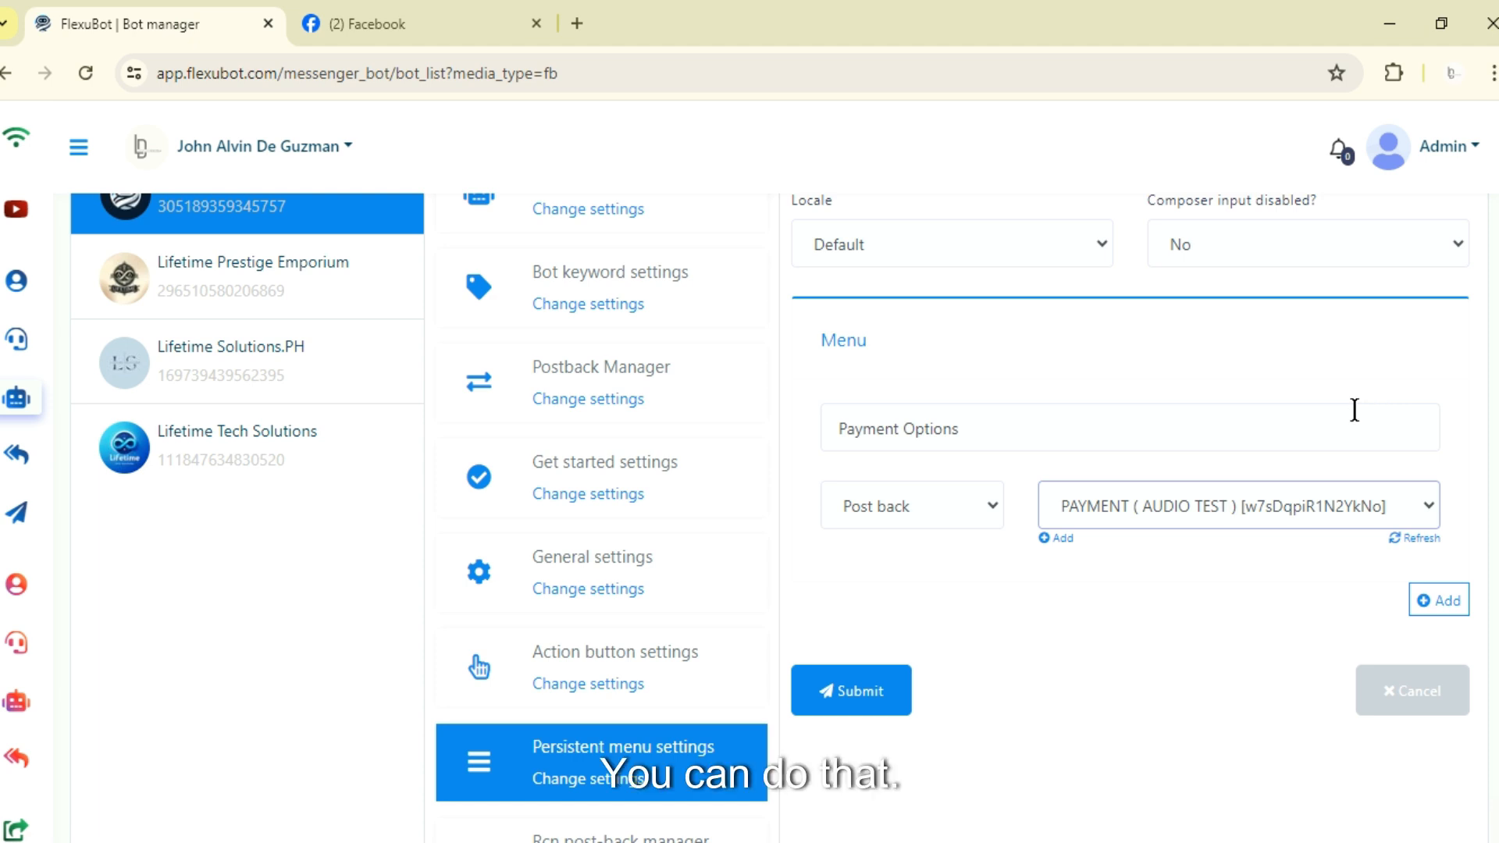
Add a second menu item below Payment Options and set its action type to Post back, leaving its title empty.
left_click(1422, 602)
scroll(1366, 602, "down", 3)
left_click(1059, 492)
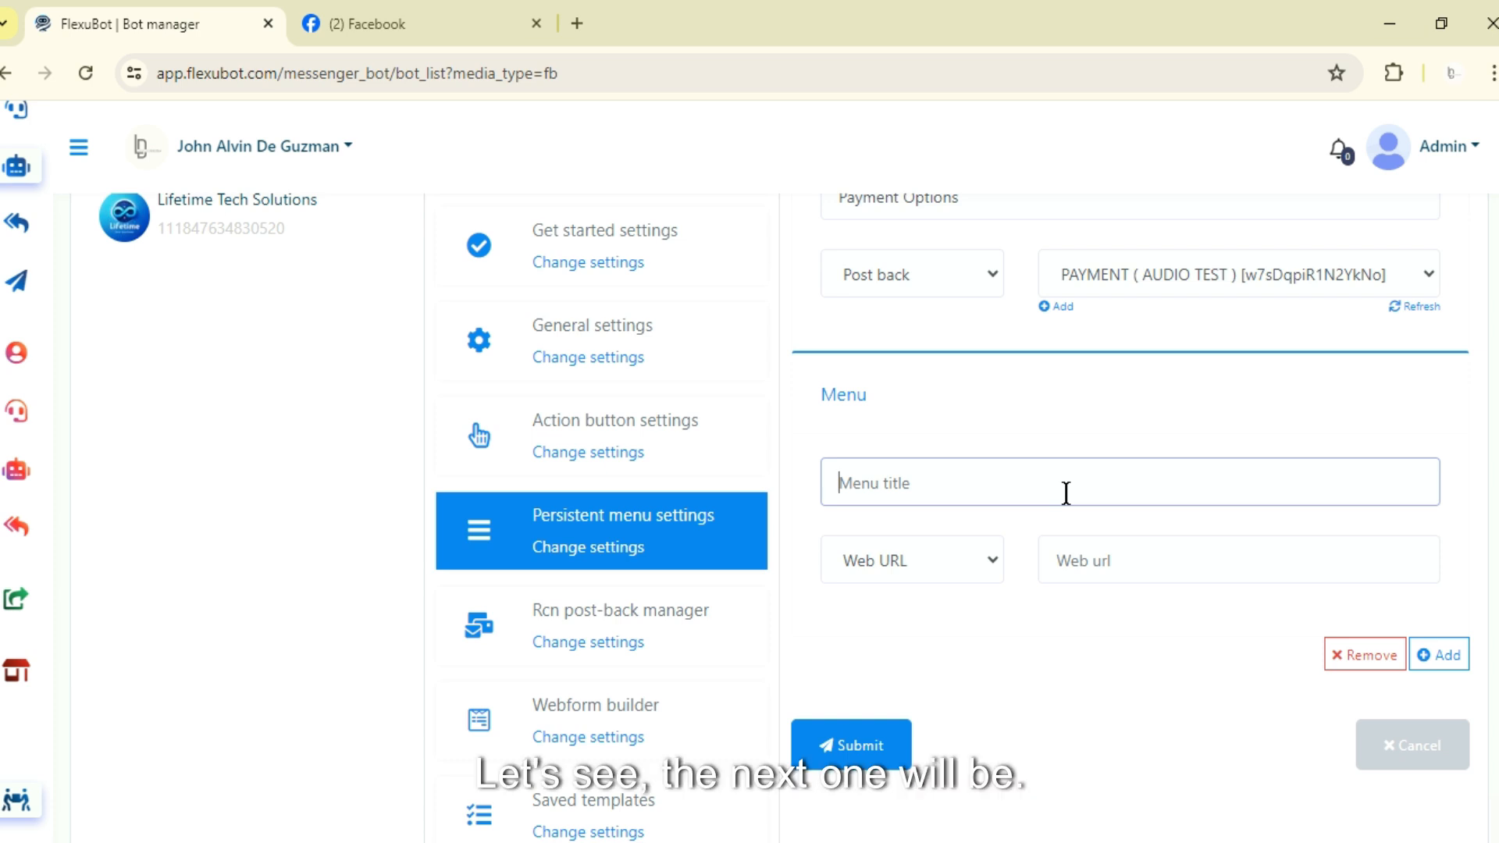
type("F")
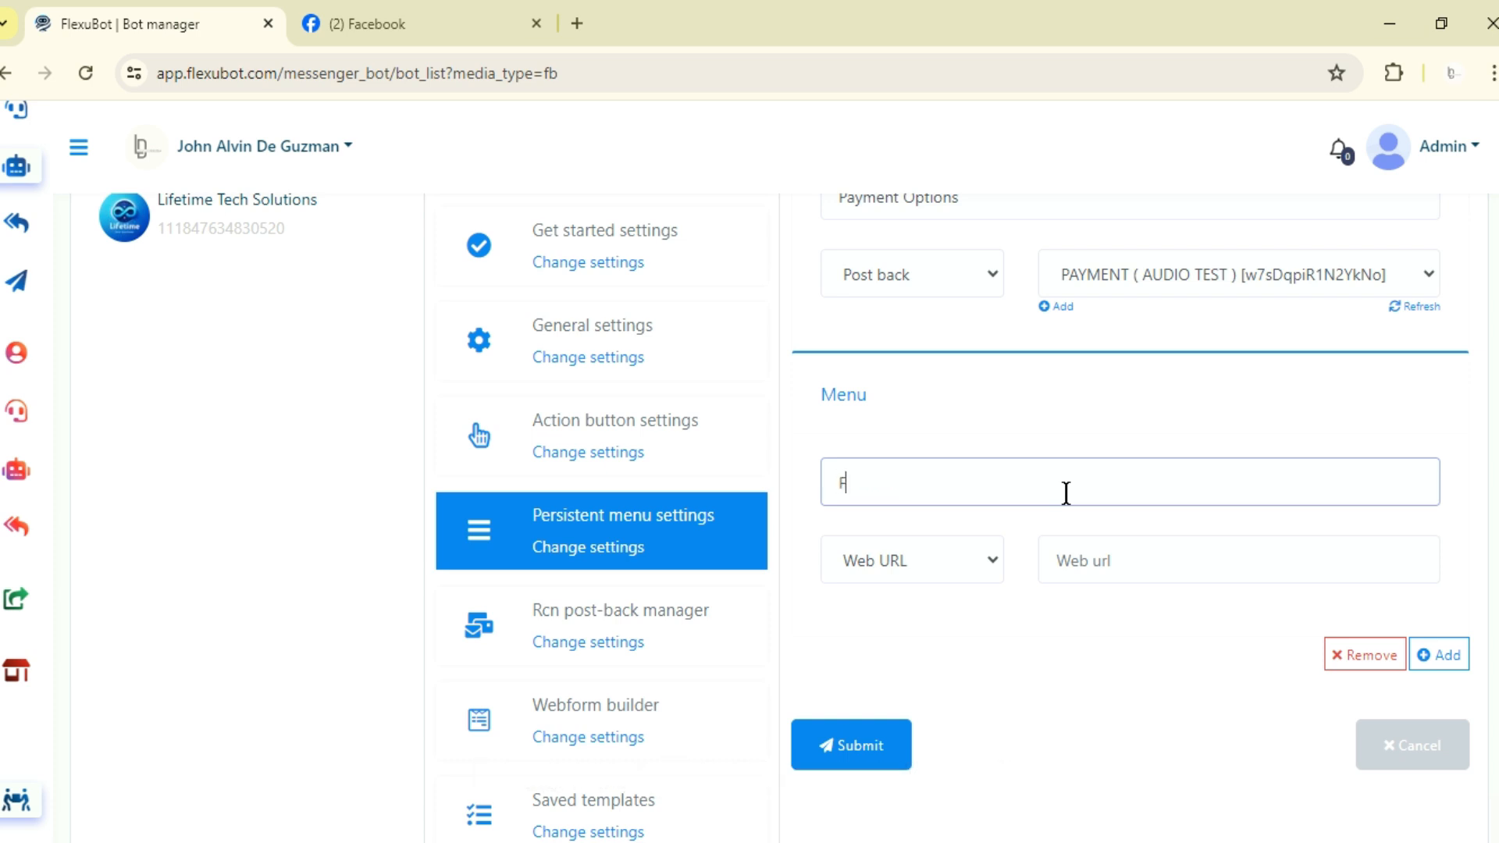
key("BackSpace")
left_click(991, 560)
left_click(997, 617)
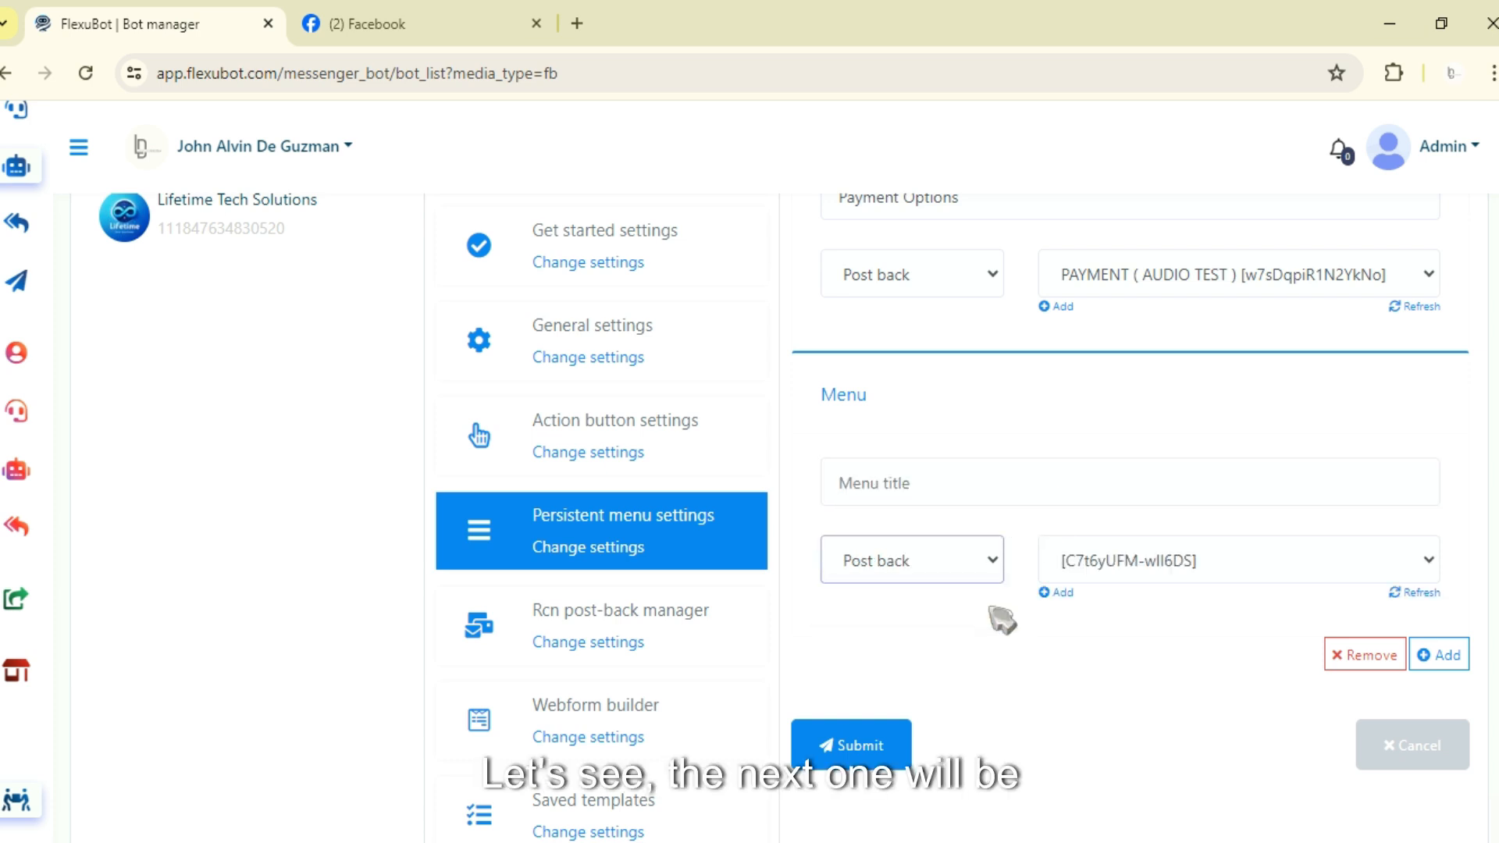
Assign the FlexuBot View Store Test Template postback to the second menu item and title the item View Store.
left_click(1285, 561)
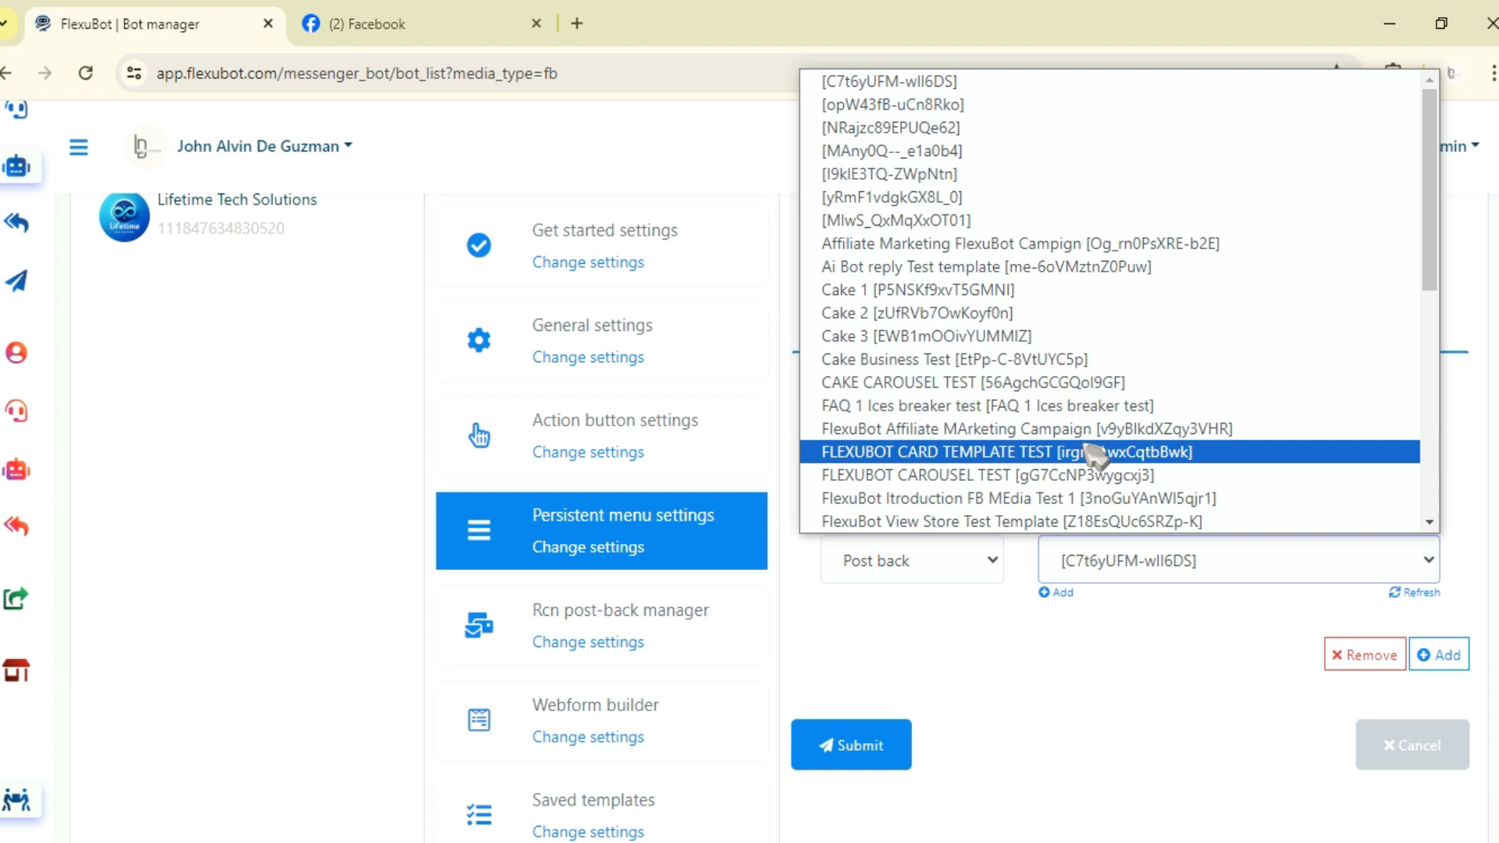
left_click(1058, 522)
left_click(961, 474)
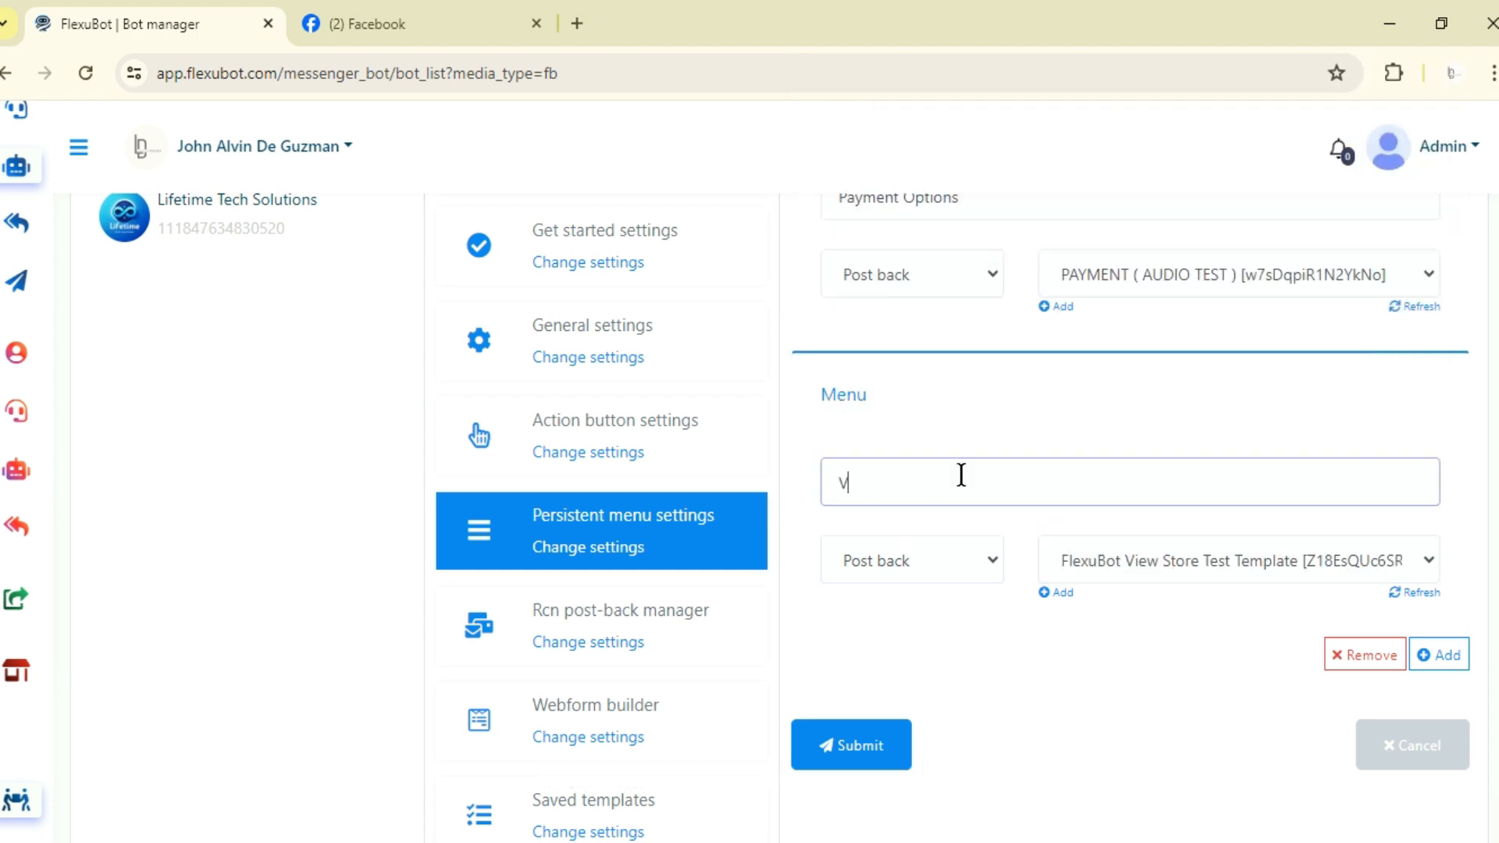
type("View Storen")
scroll(1015, 695, "up", 3)
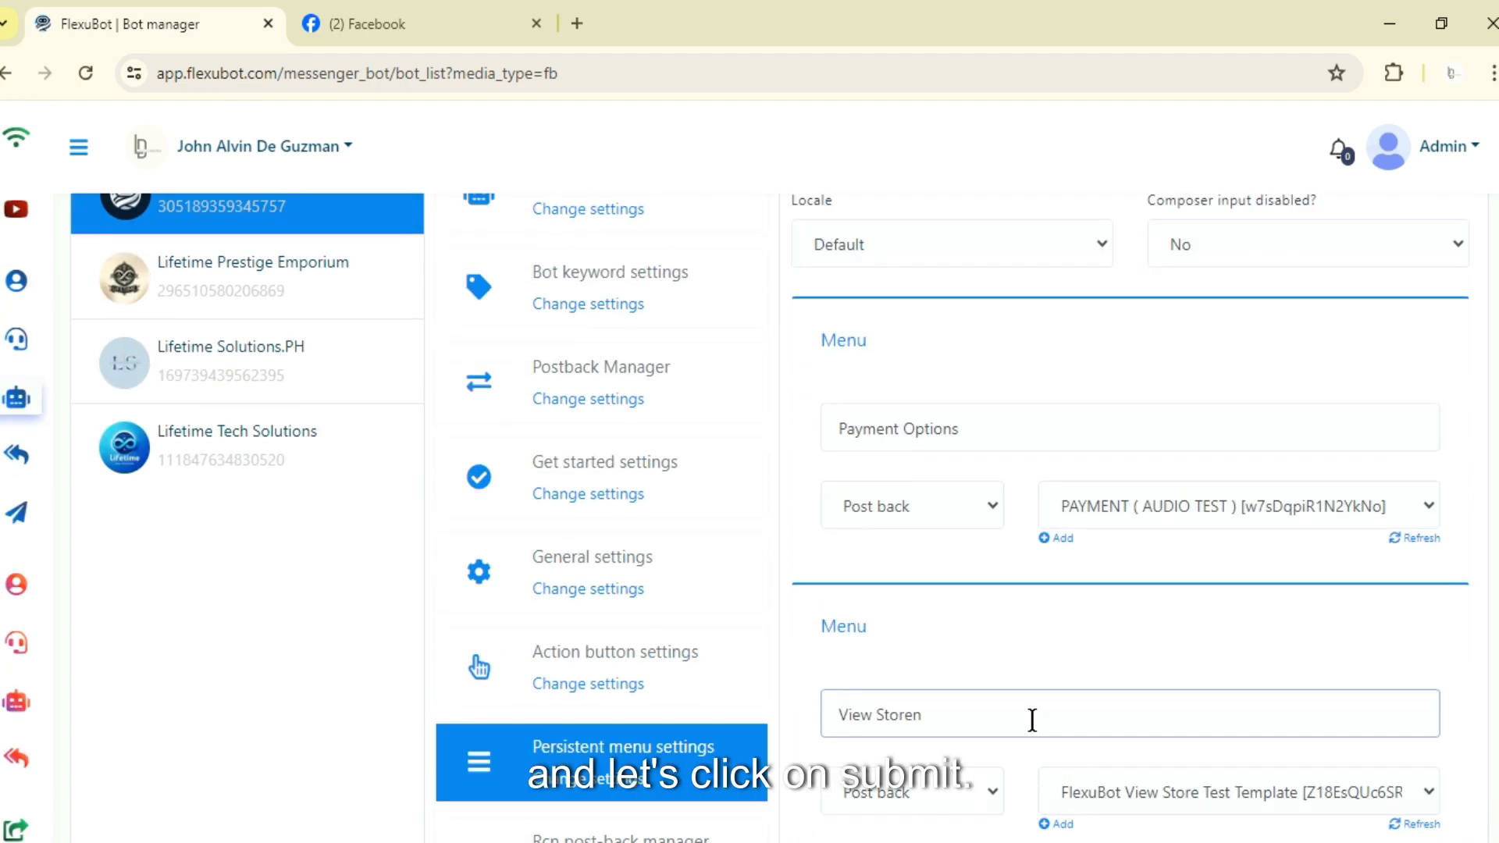
scroll(1032, 720, "down", 2)
scroll(1148, 578, "down", 3)
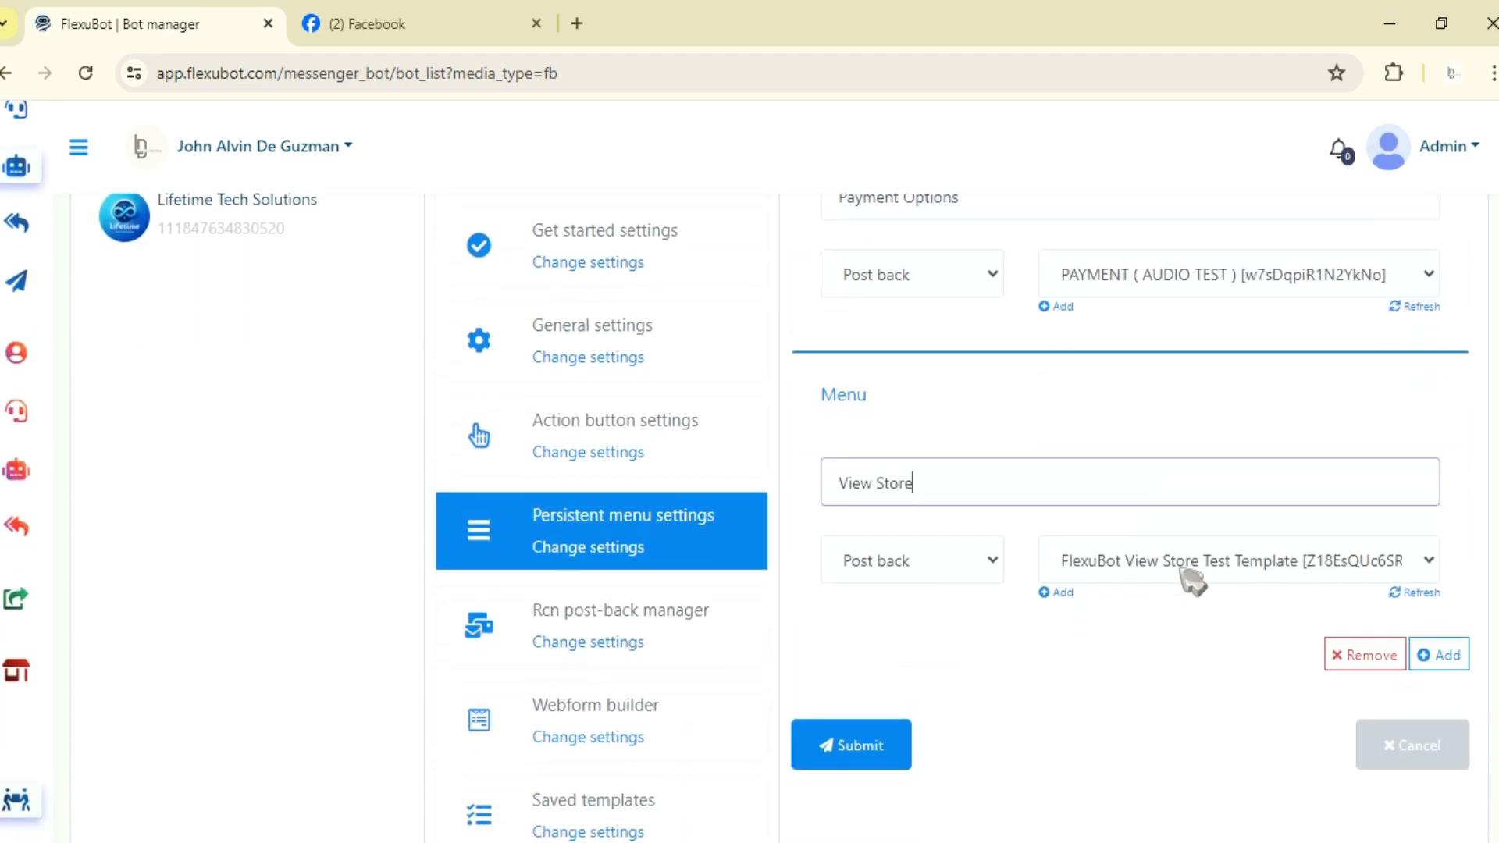
Submit the persistent menu with its Payment Options and View Store items.
scroll(1016, 492, "up", 2)
scroll(1109, 574, "down", 3)
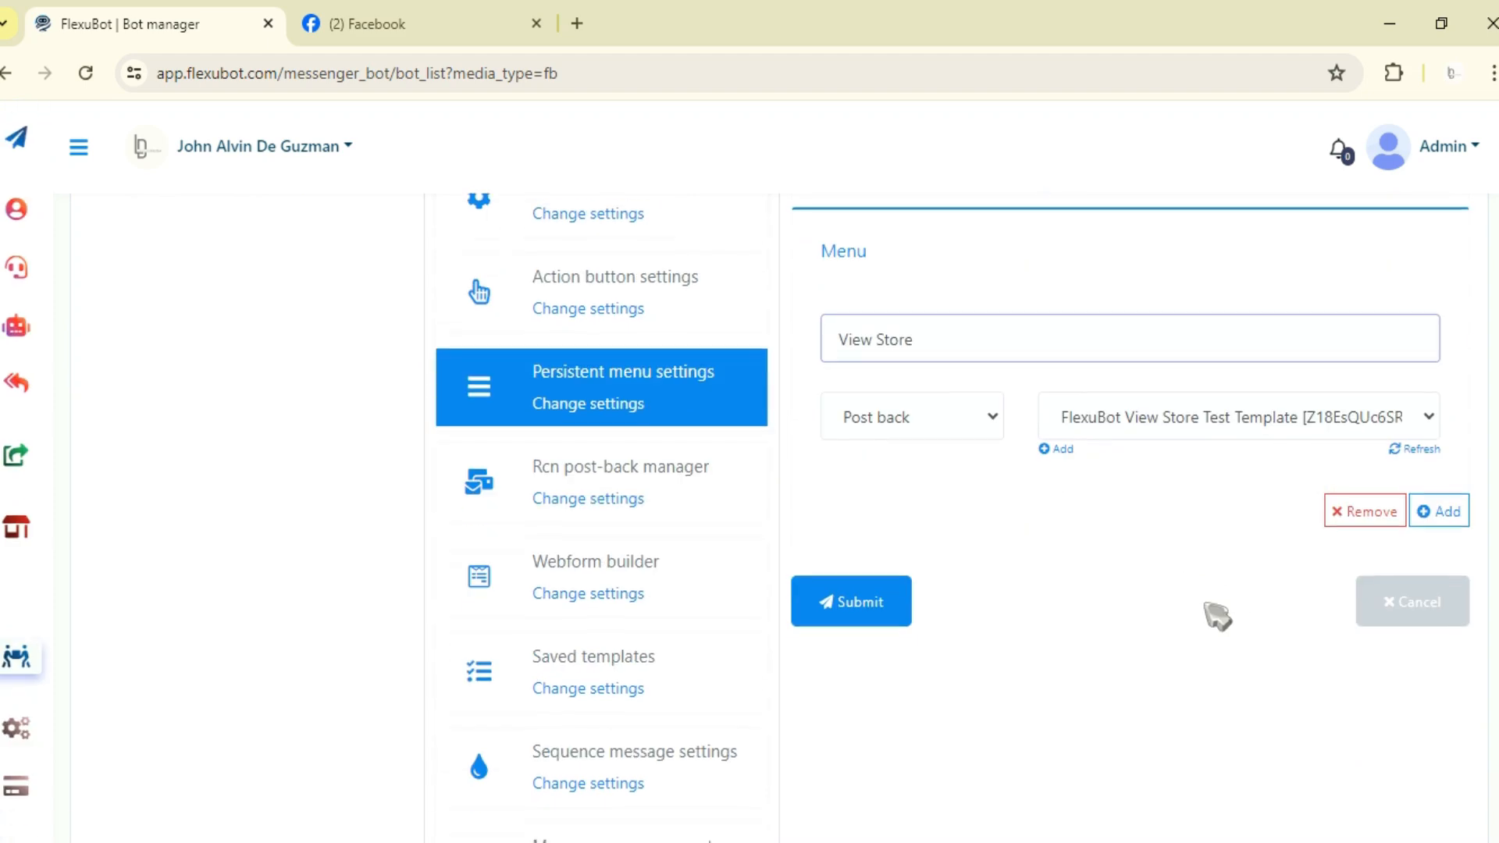
scroll(1382, 547, "up", 3)
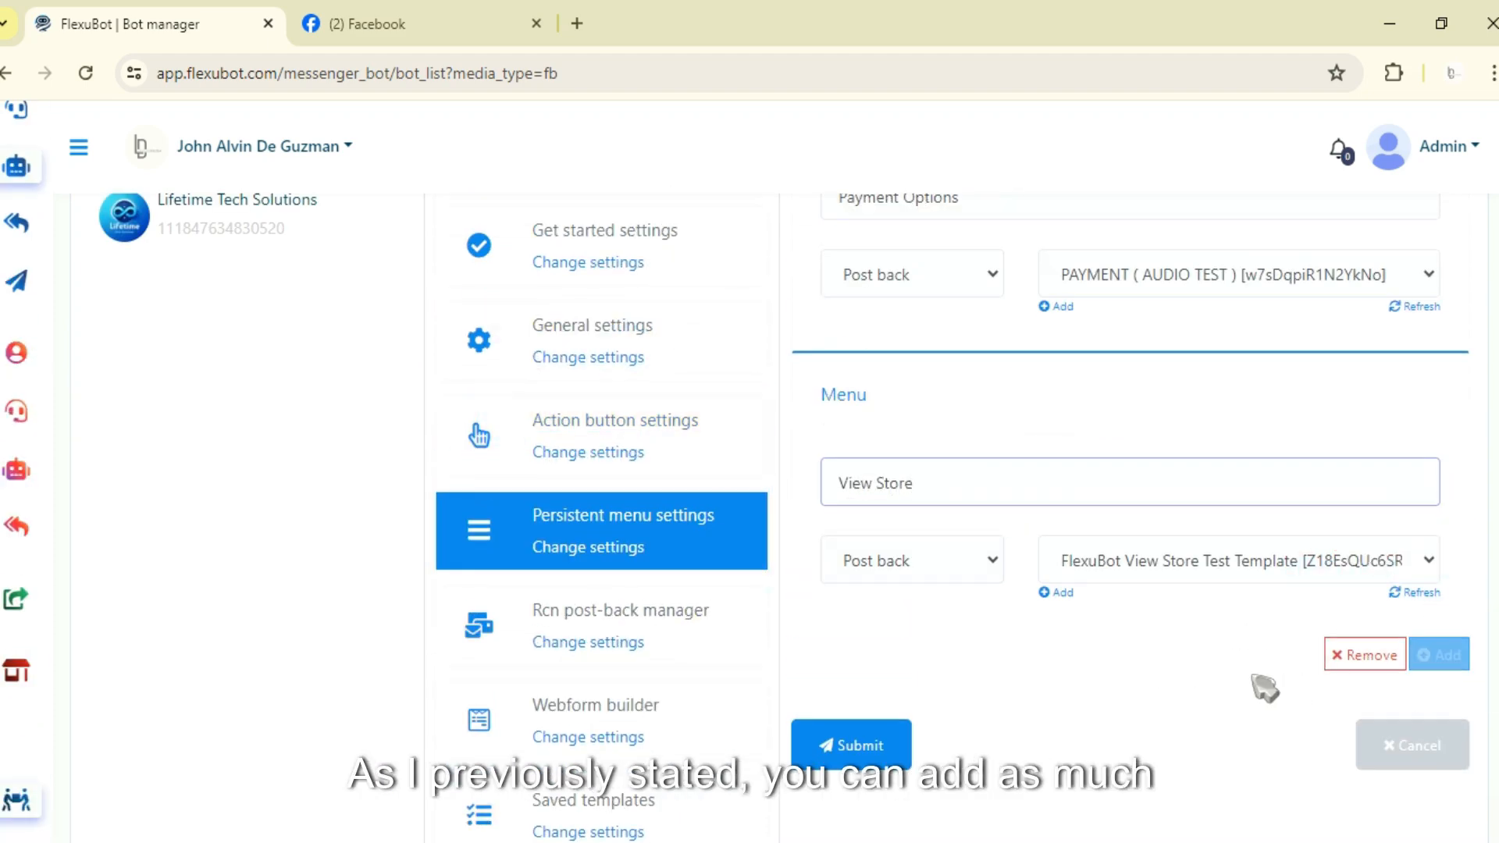
scroll(1222, 686, "up", 2)
scroll(1158, 583, "down", 2)
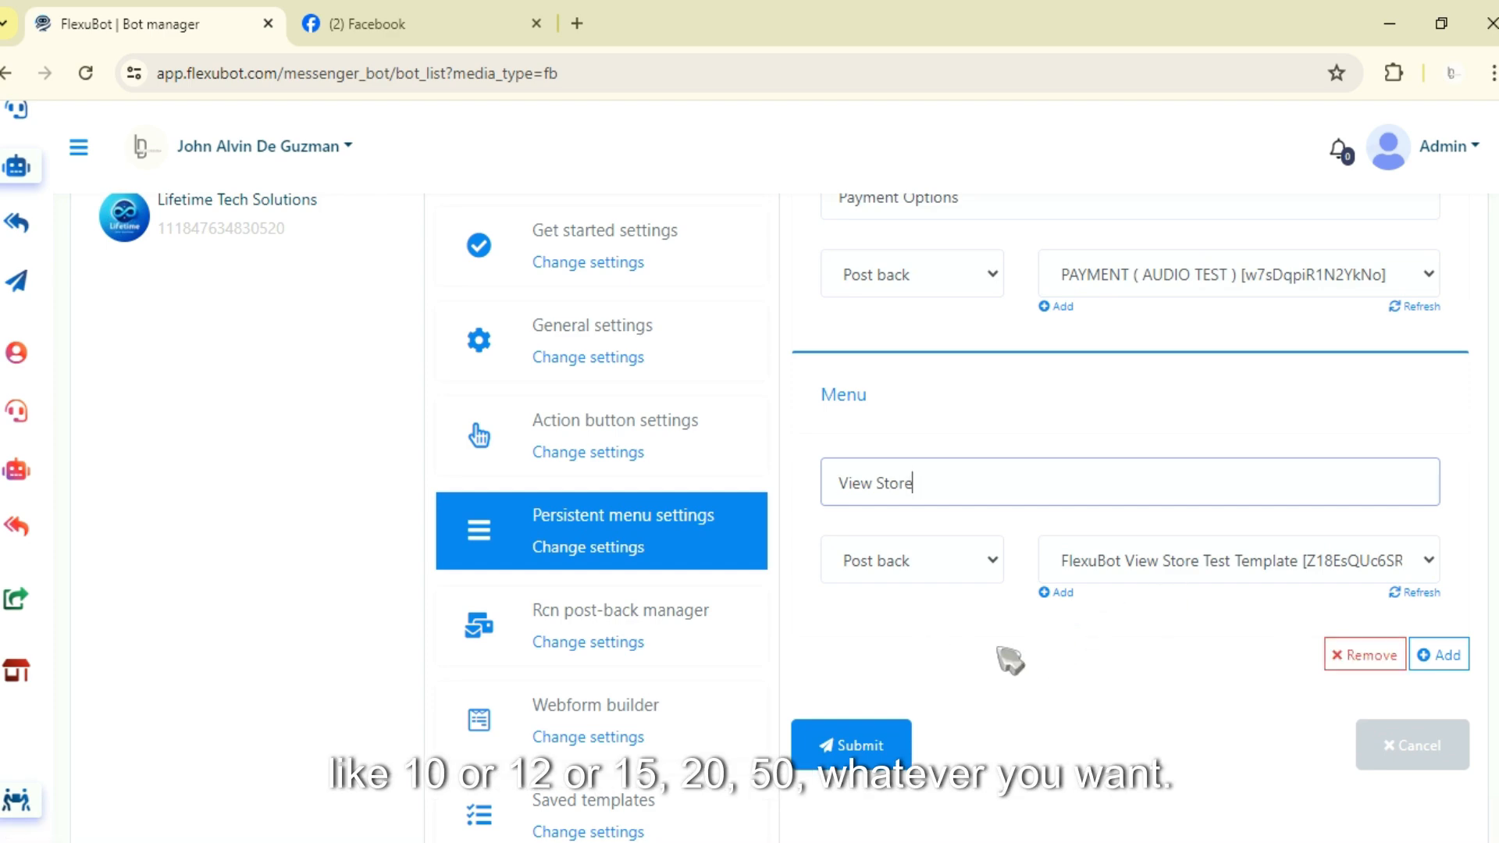
scroll(1202, 695, "up", 8)
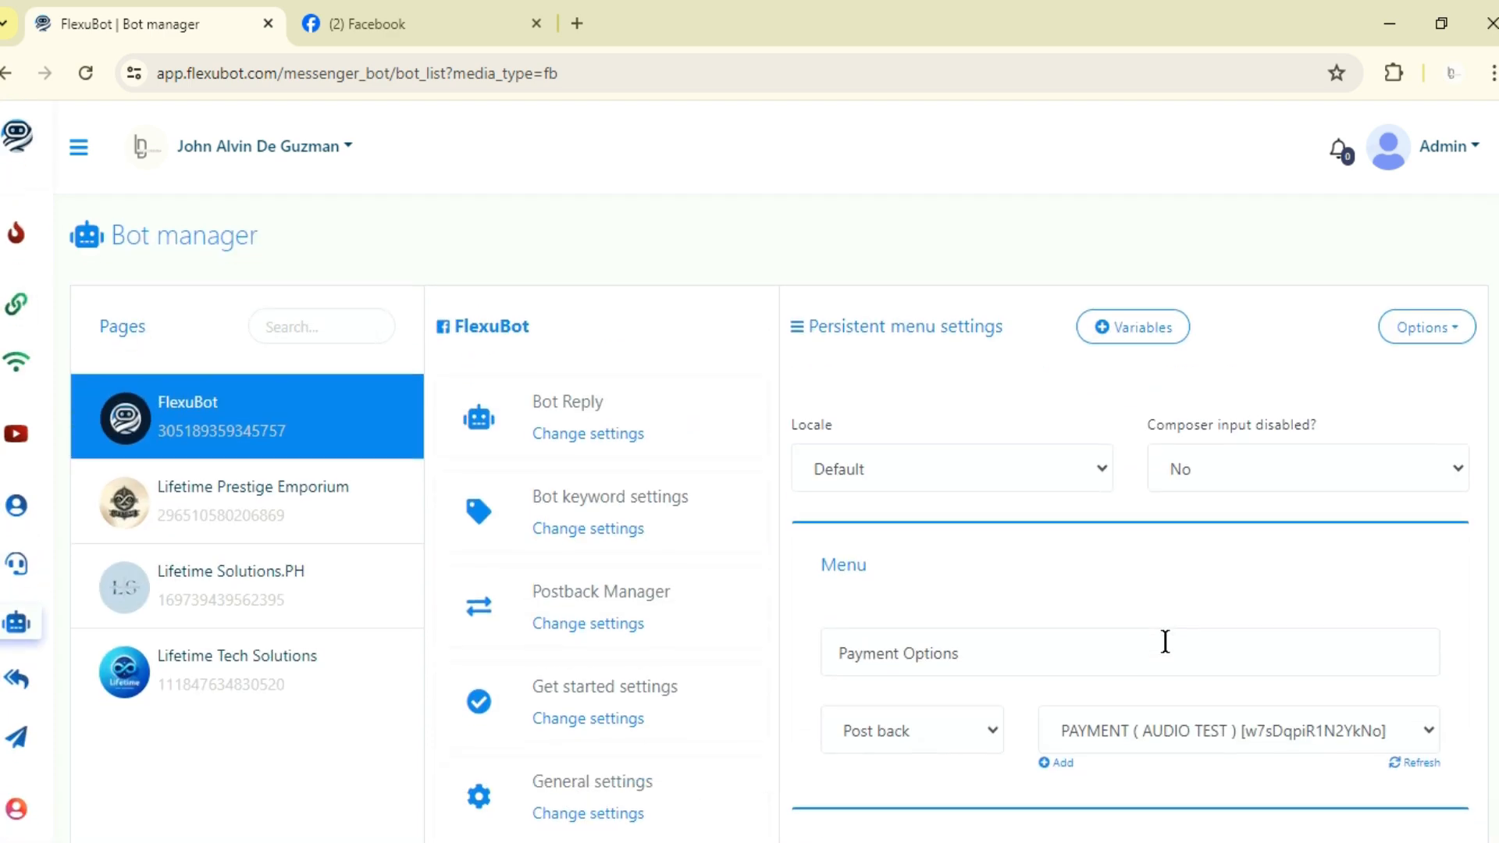
scroll(1168, 639, "down", 8)
left_click(863, 746)
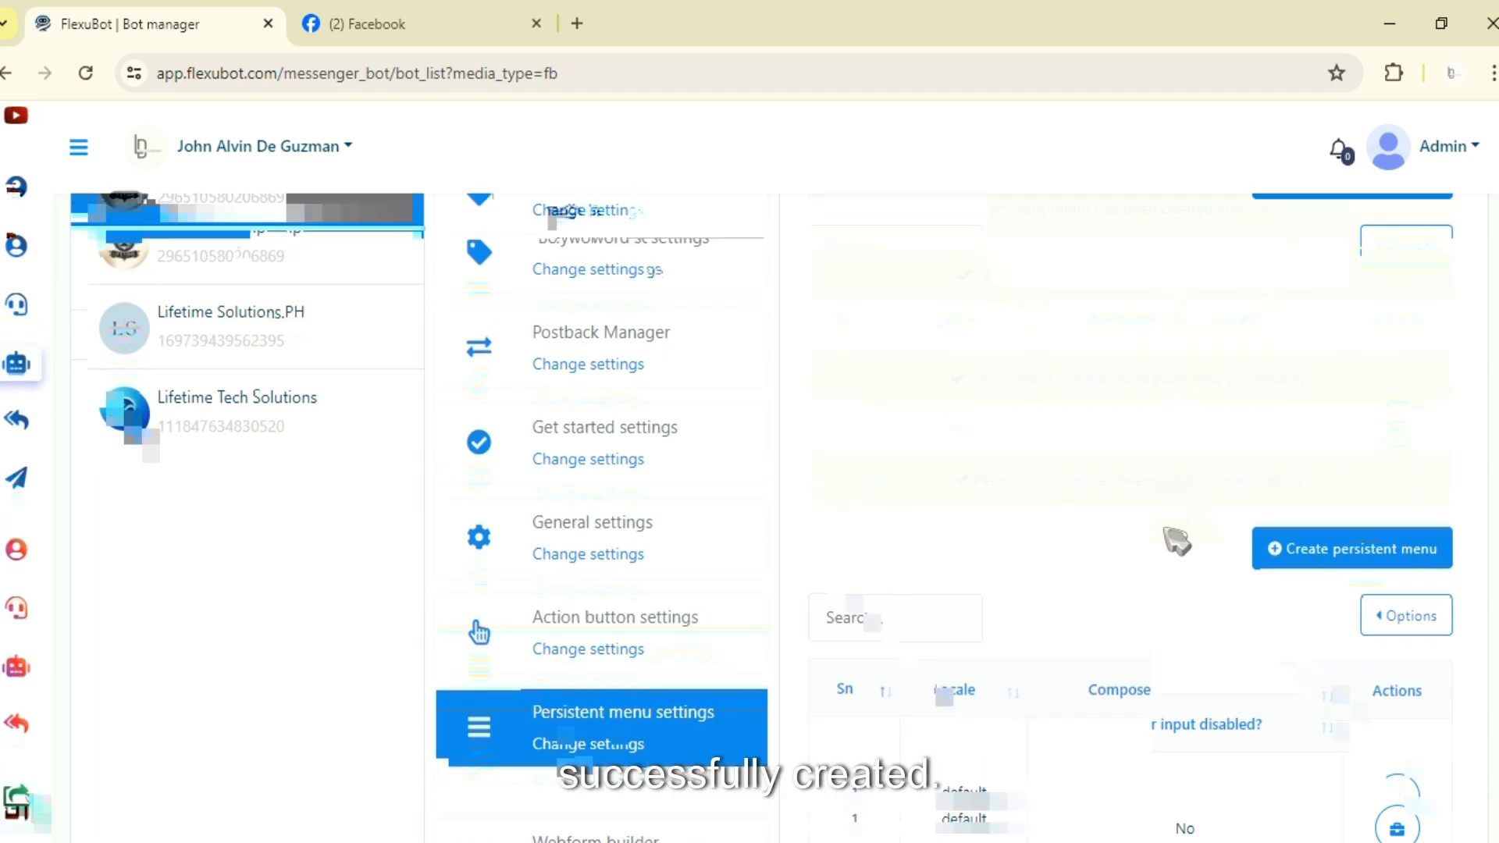
Check the actions available for the default-locale entry in the persistent menu list.
scroll(1200, 544, "down", 3)
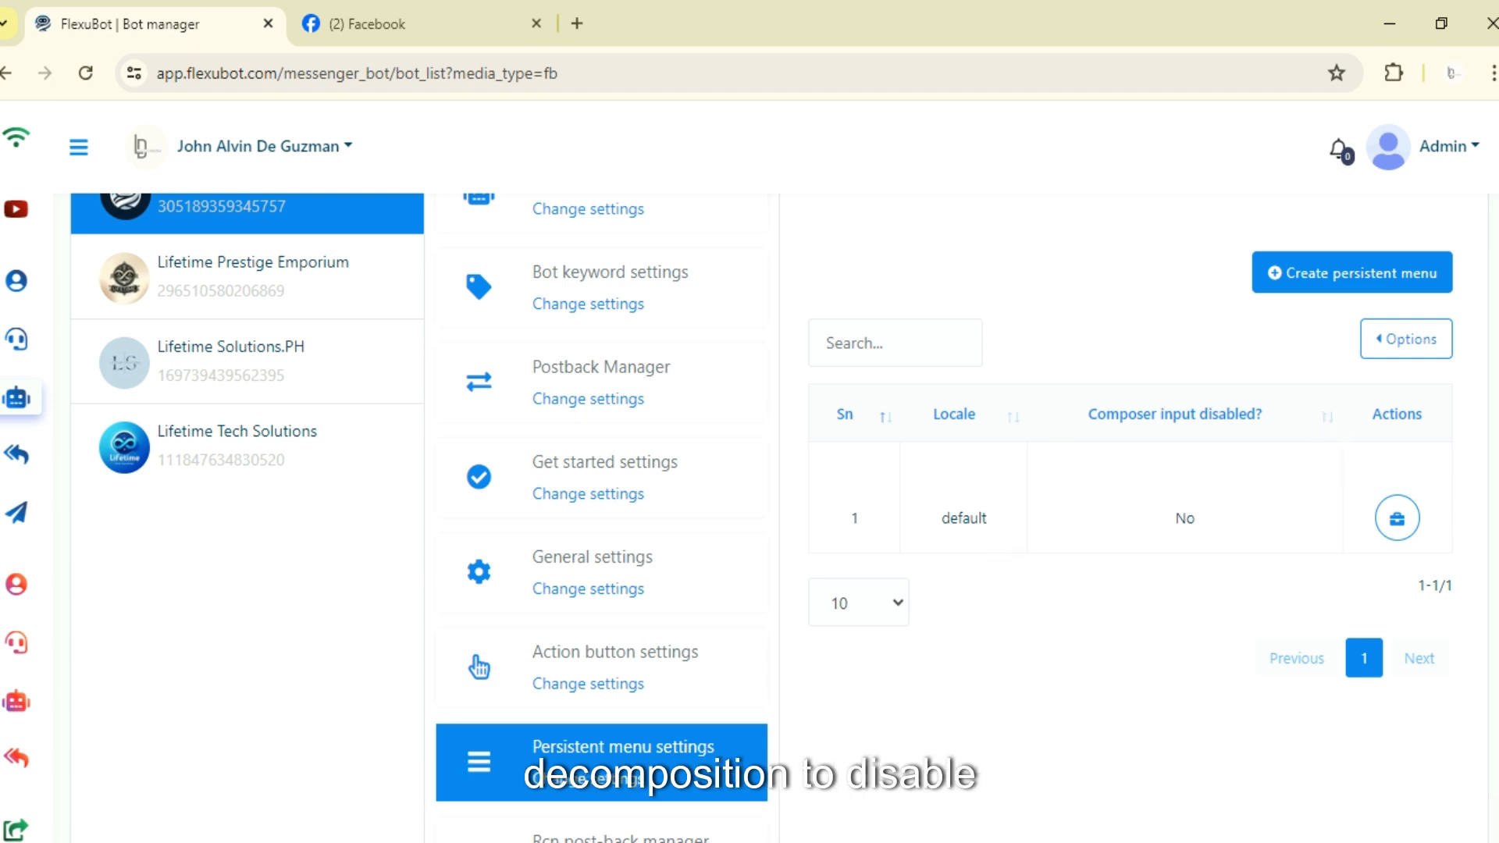
left_click(1397, 518)
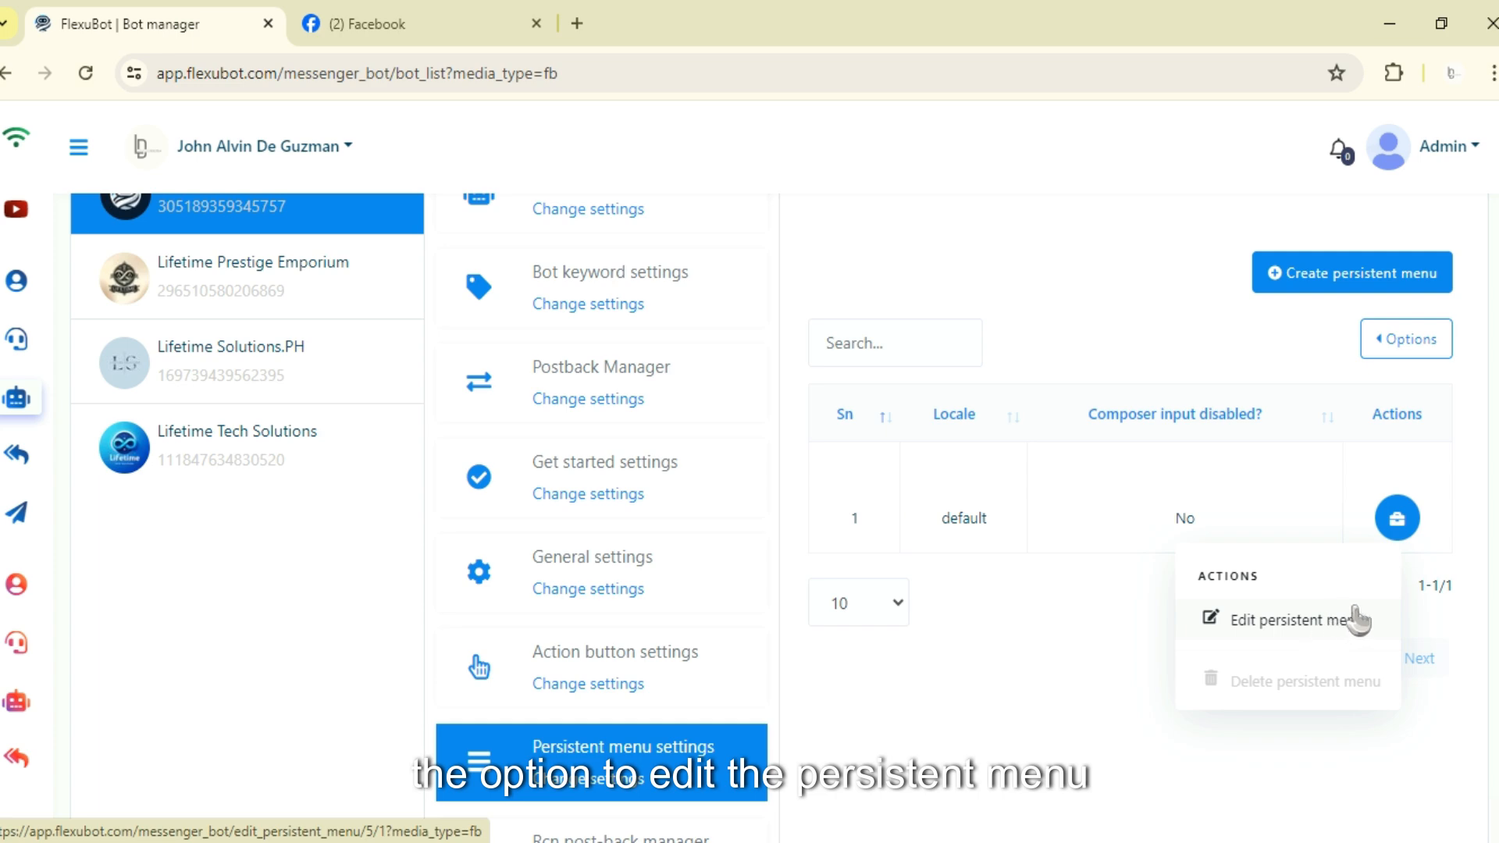
left_click(1357, 556)
scroll(1361, 551, "up", 3)
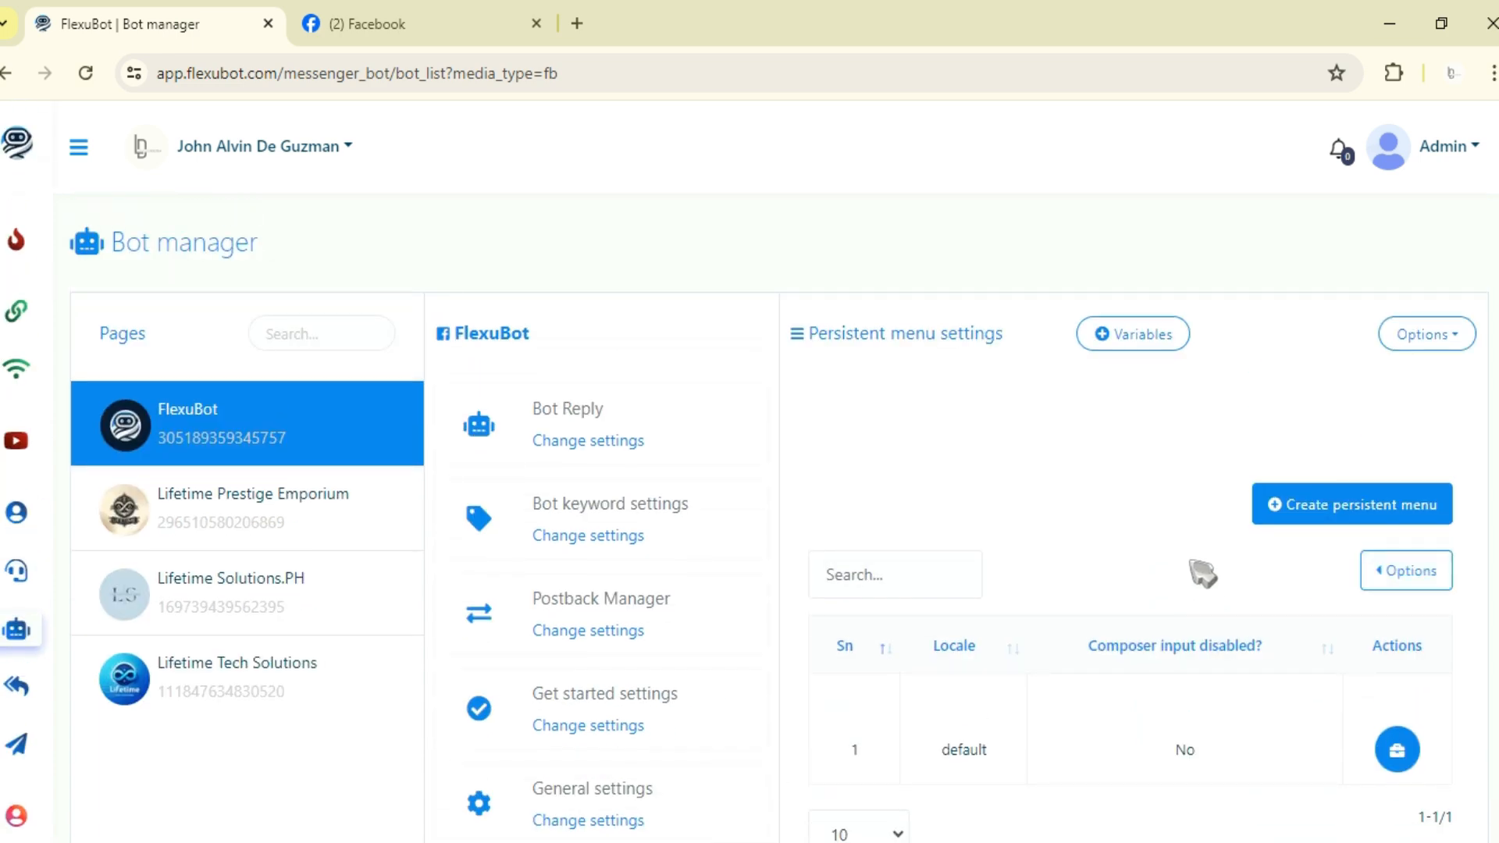
scroll(1203, 574, "down", 3)
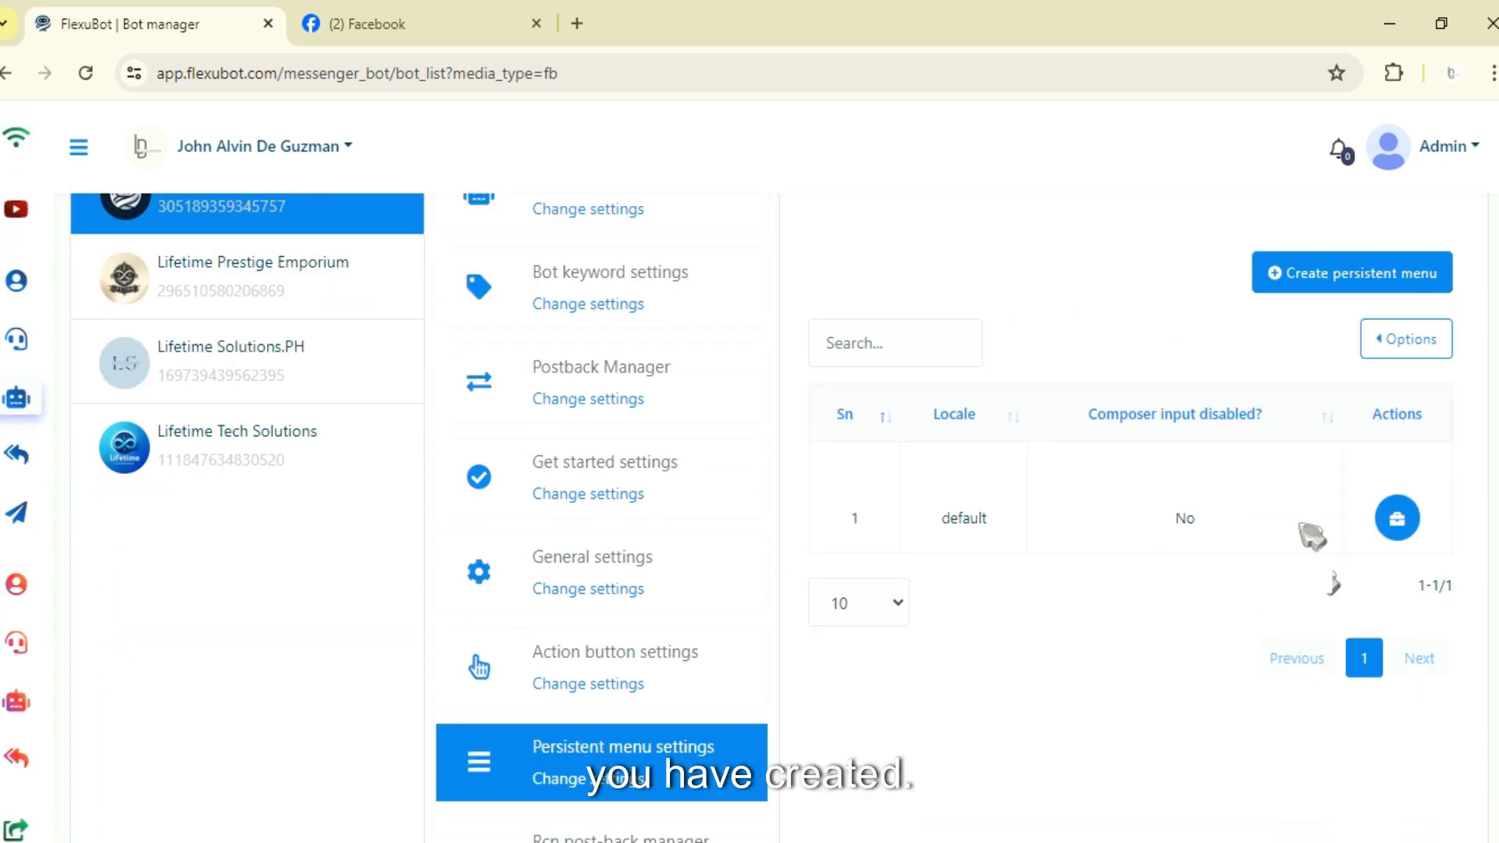
Publish the persistent menu to the FlexuBot page.
left_click(1409, 344)
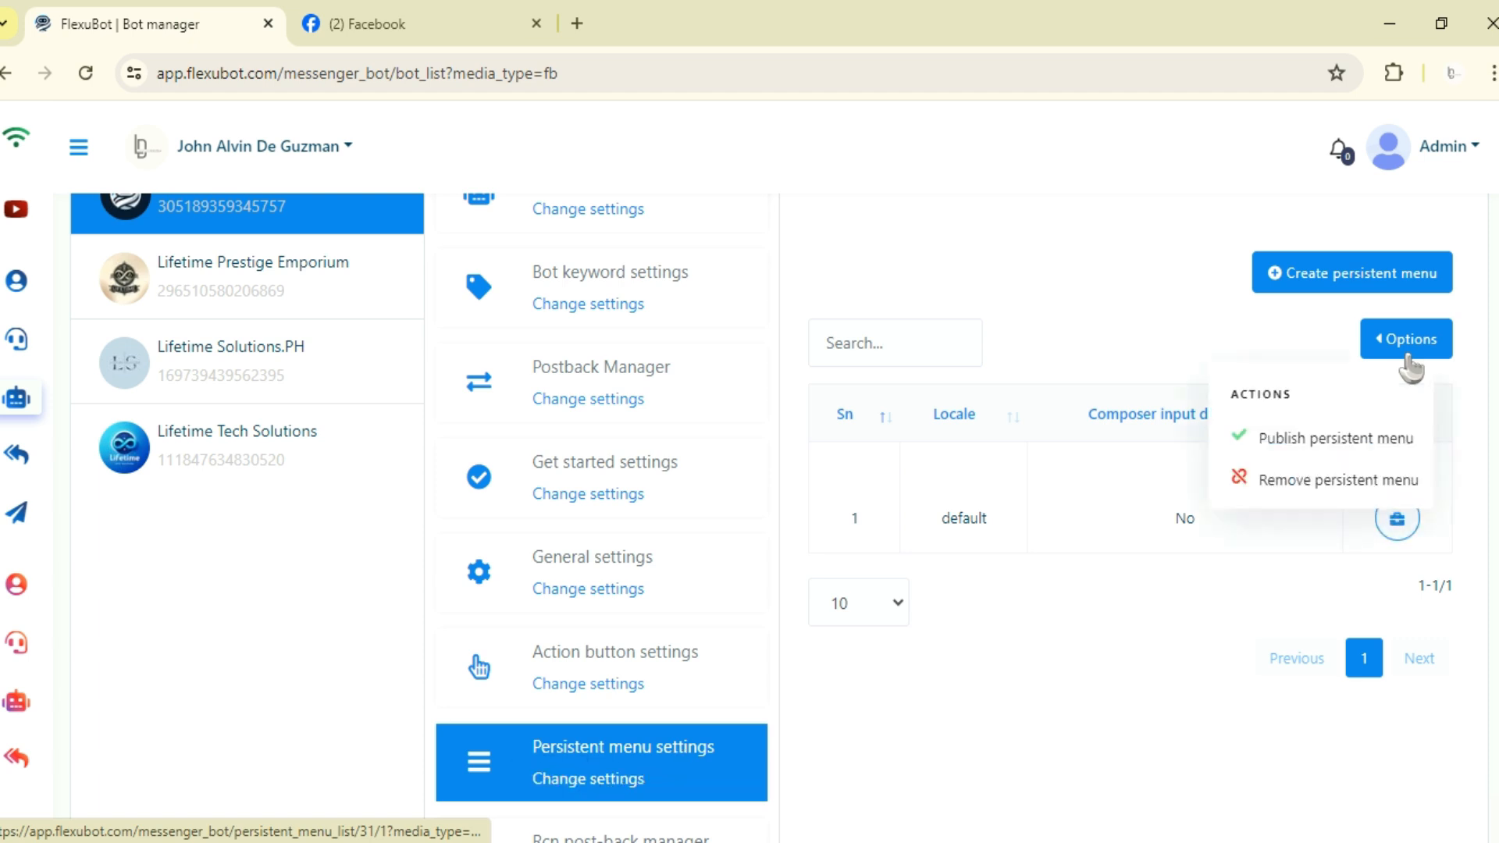
left_click(1304, 464)
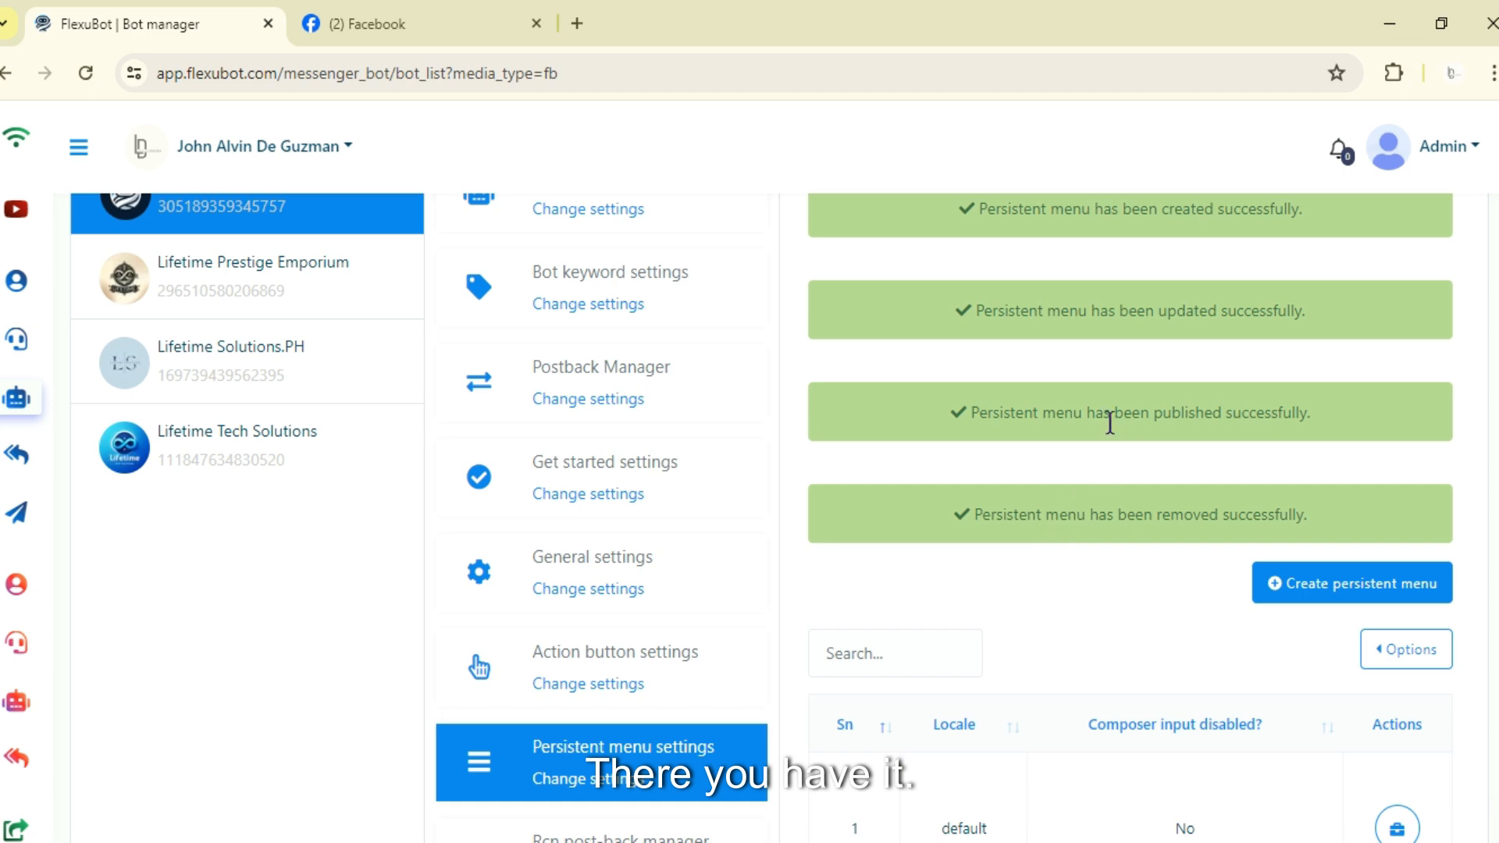
scroll(1110, 425, "up", 3)
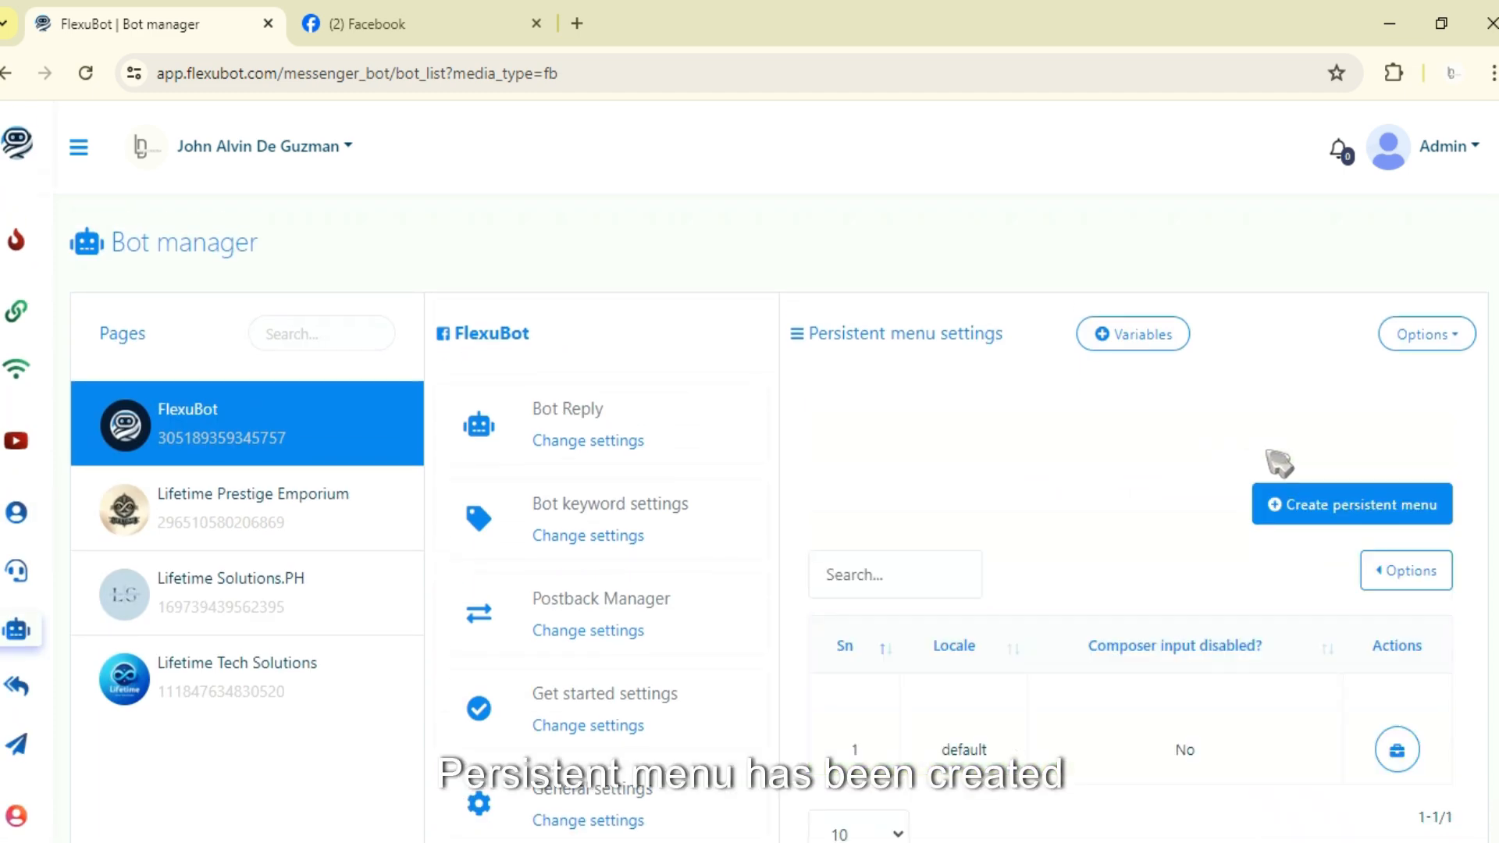
scroll(1279, 463, "down", 5)
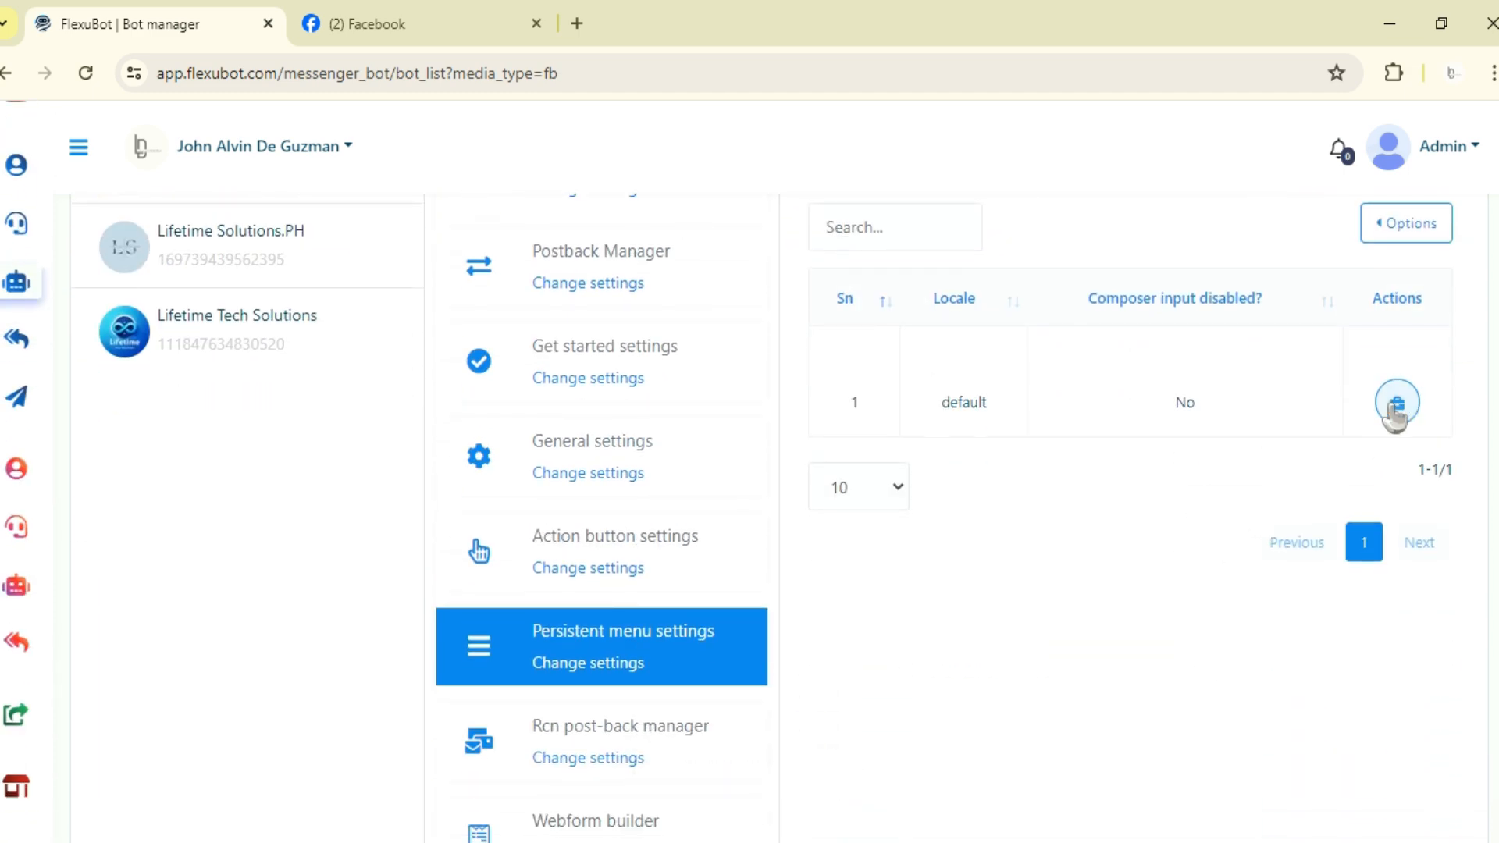
Compare the edit and delete actions of the default menu entry with the list's publish and remove options.
left_click(1397, 403)
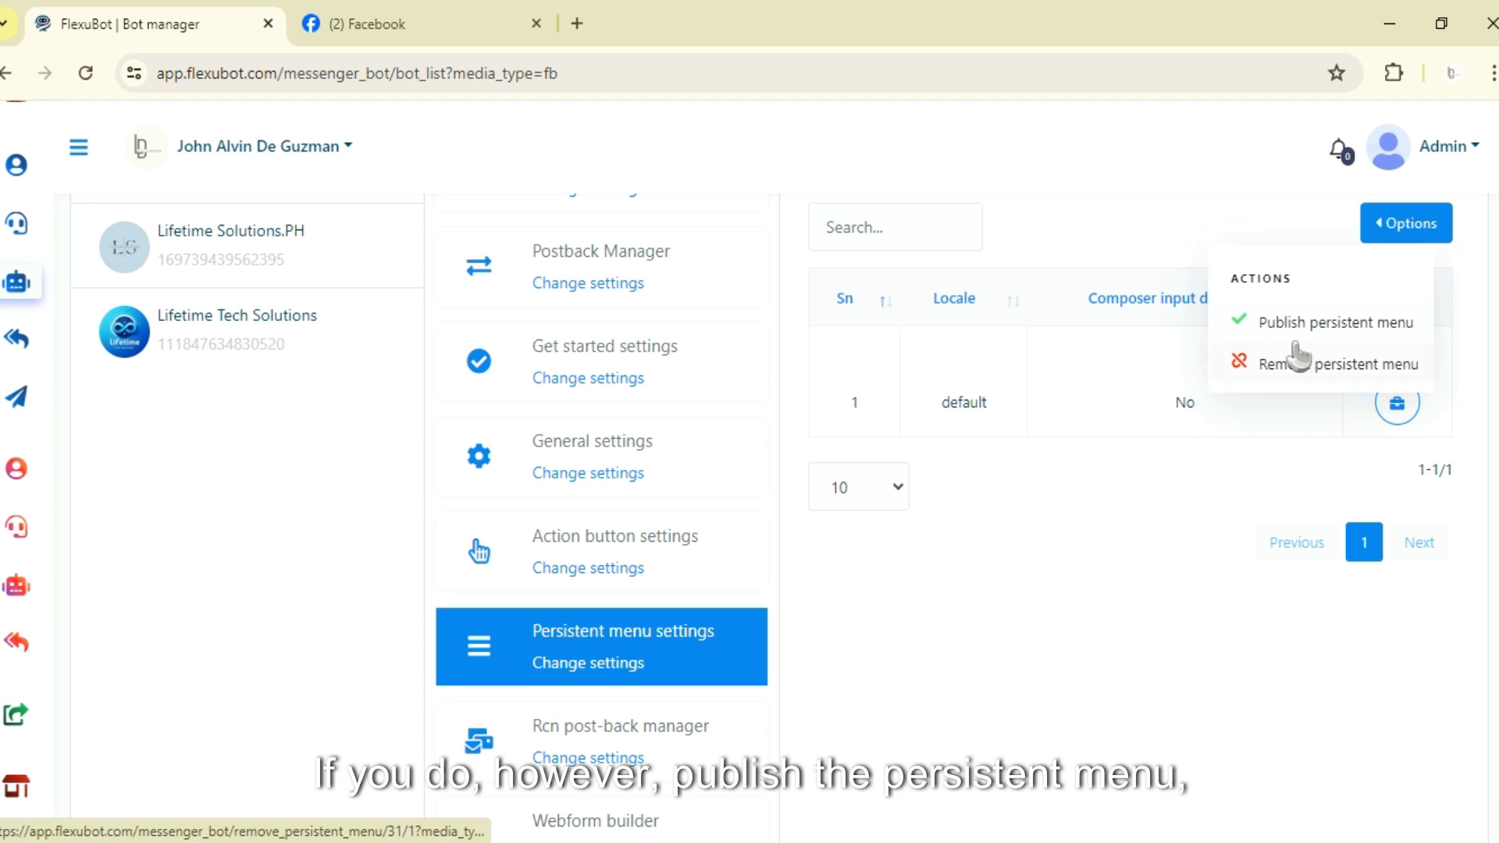
left_click(1397, 402)
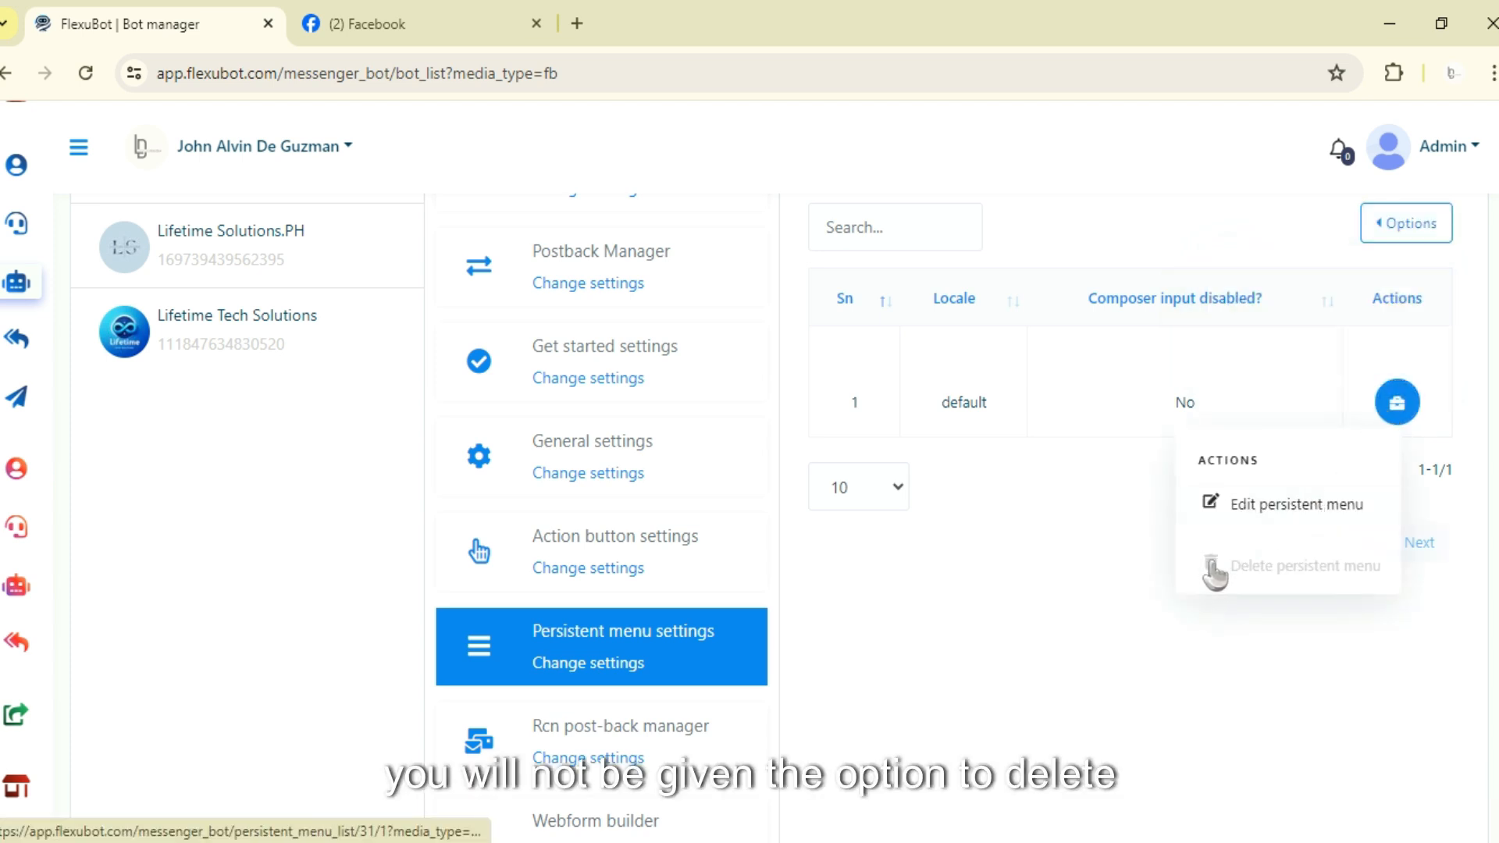
left_click(1411, 234)
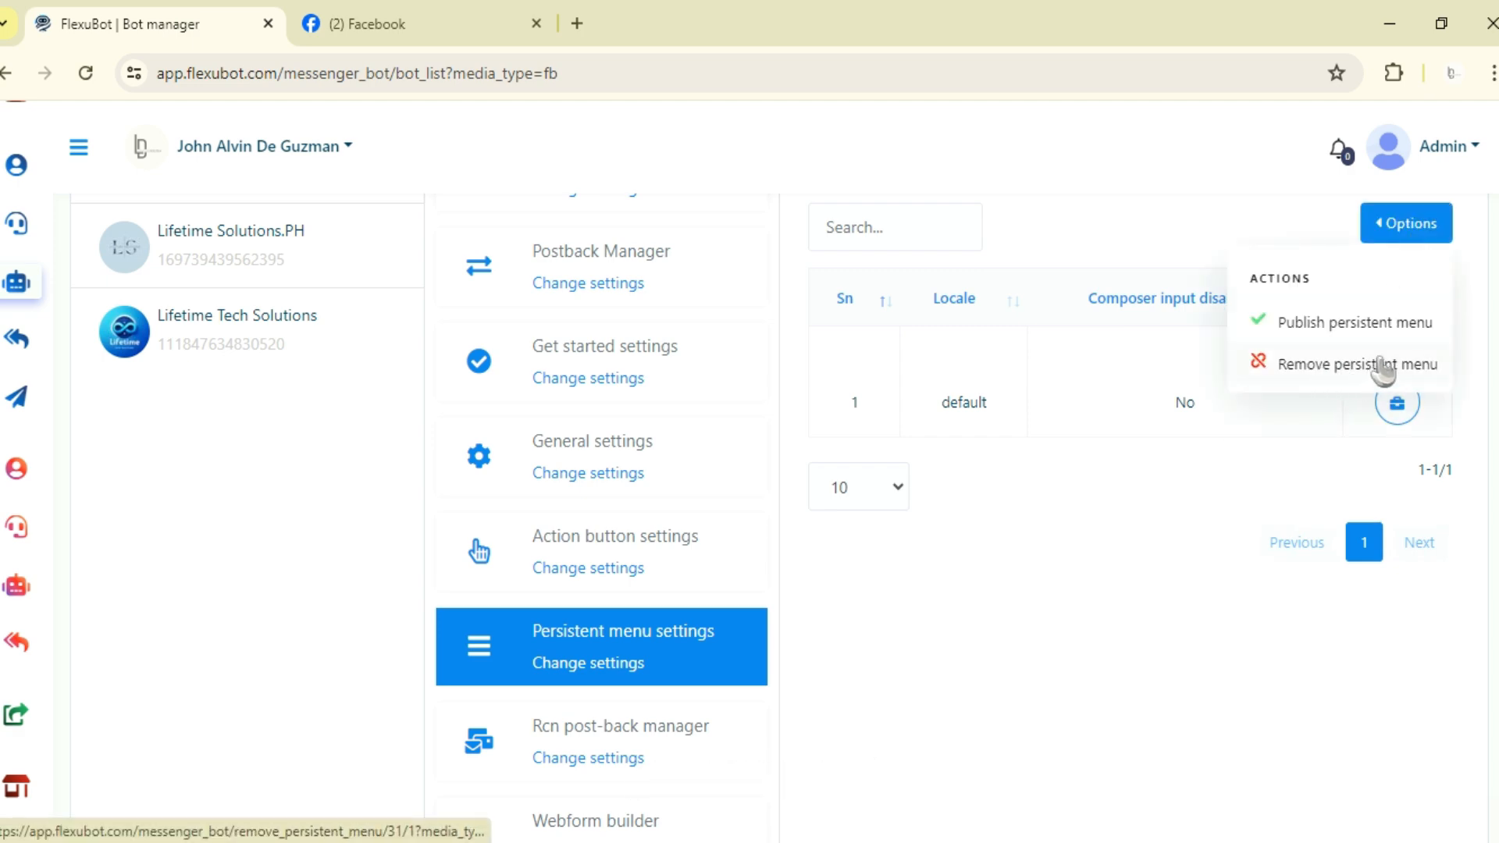
left_click(1417, 234)
scroll(1236, 501, "up", 5)
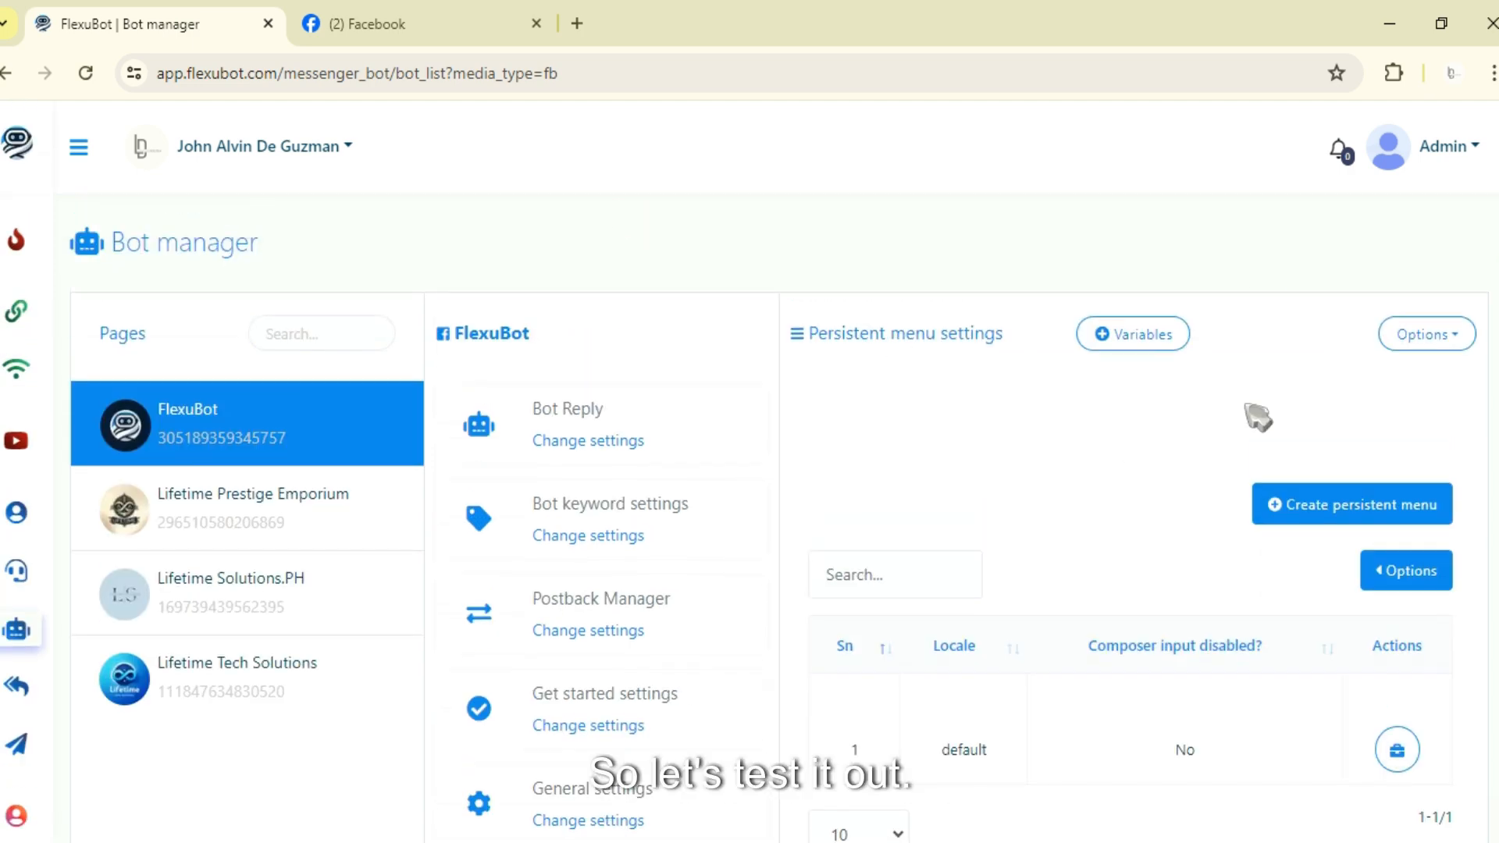
Switch to the FlexuBot page on Facebook, collapse its management sidebar, and start a chat with Get started.
left_click(435, 22)
scroll(714, 433, "down", 2)
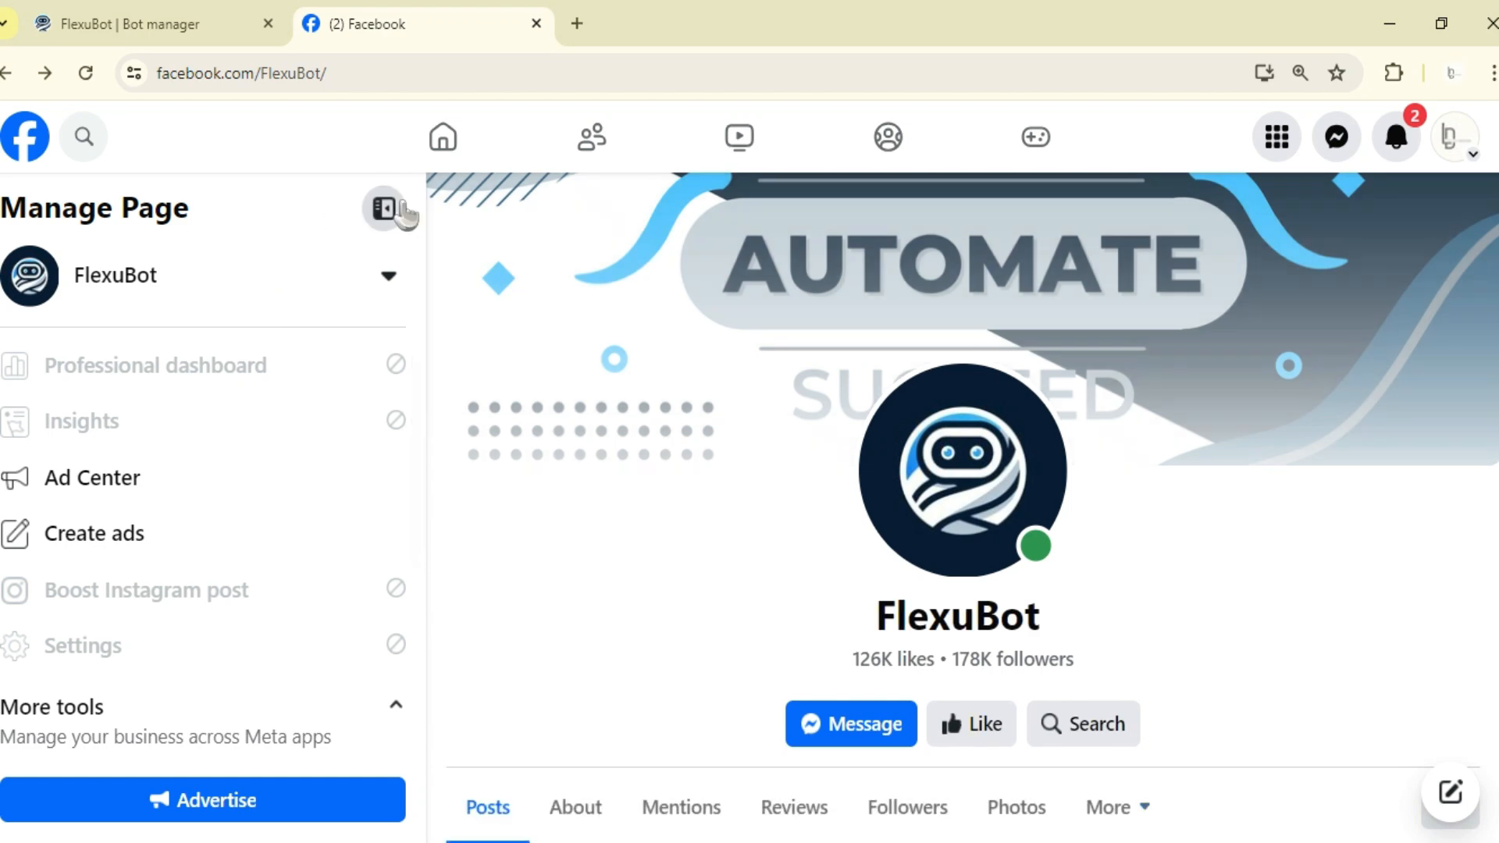
left_click(383, 209)
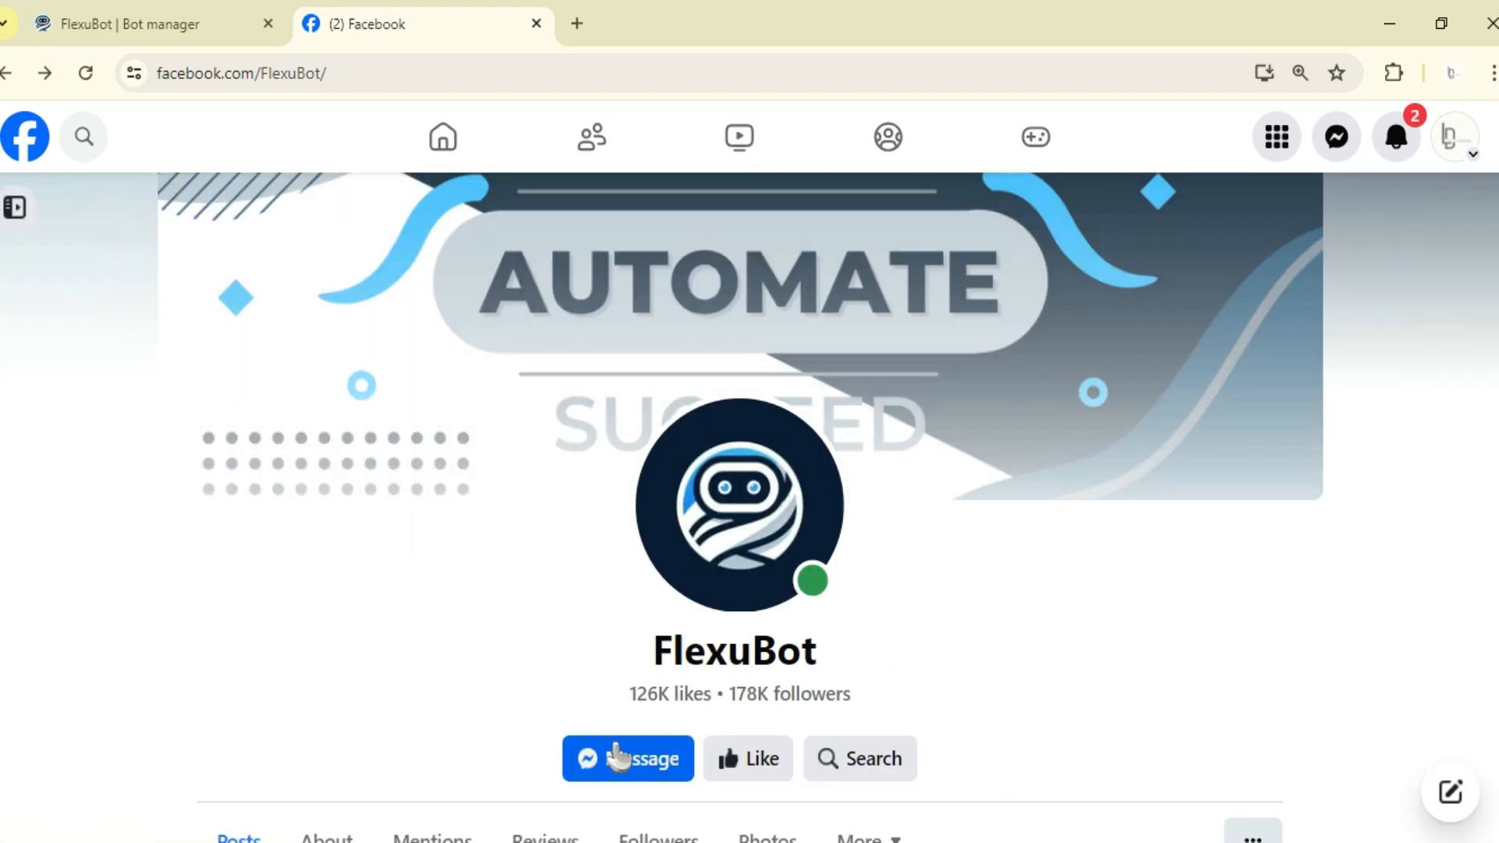
left_click(617, 749)
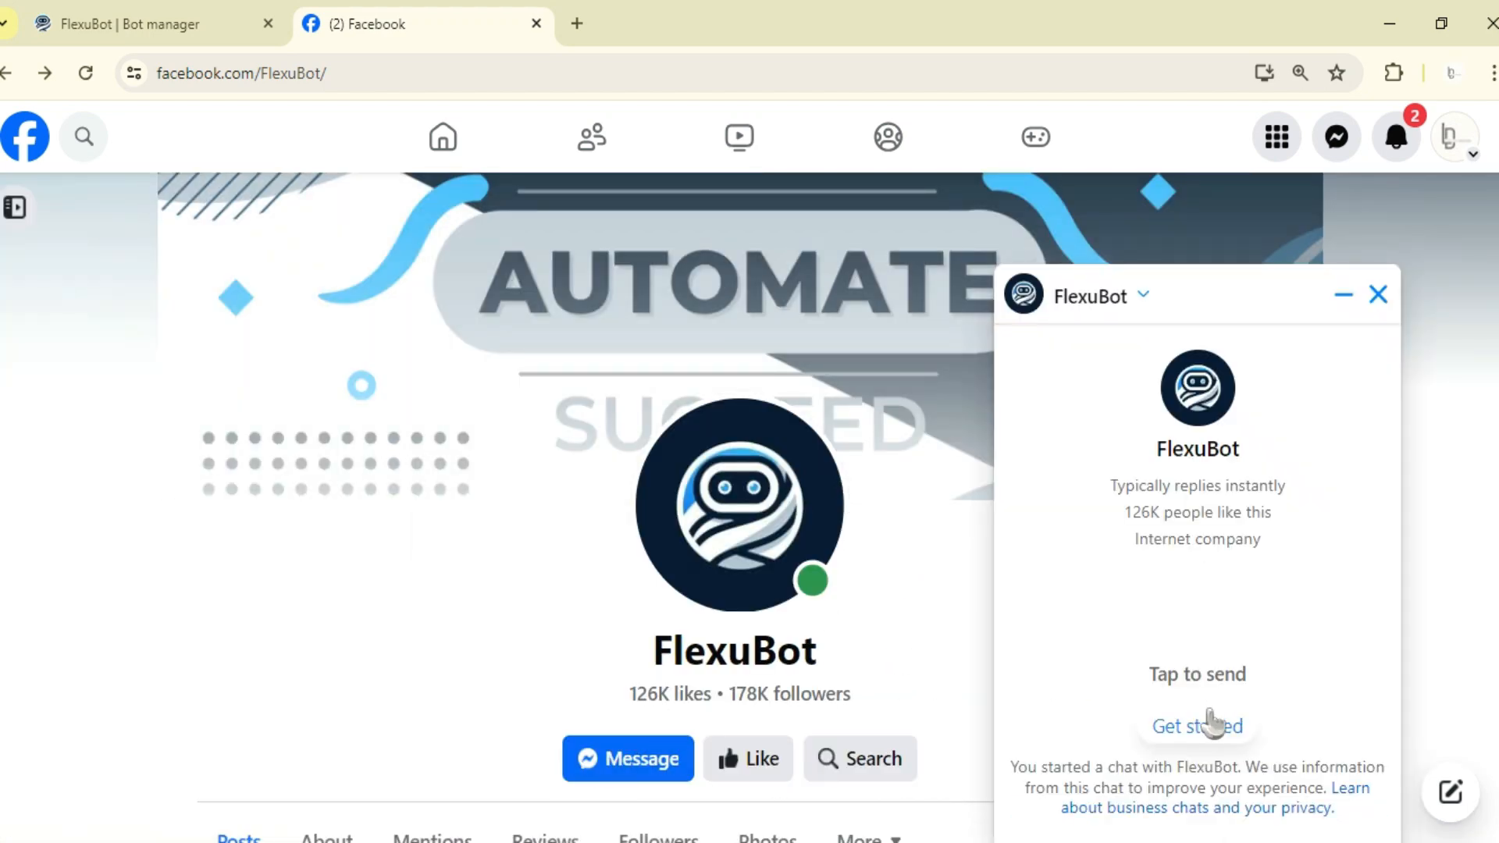
left_click(1212, 725)
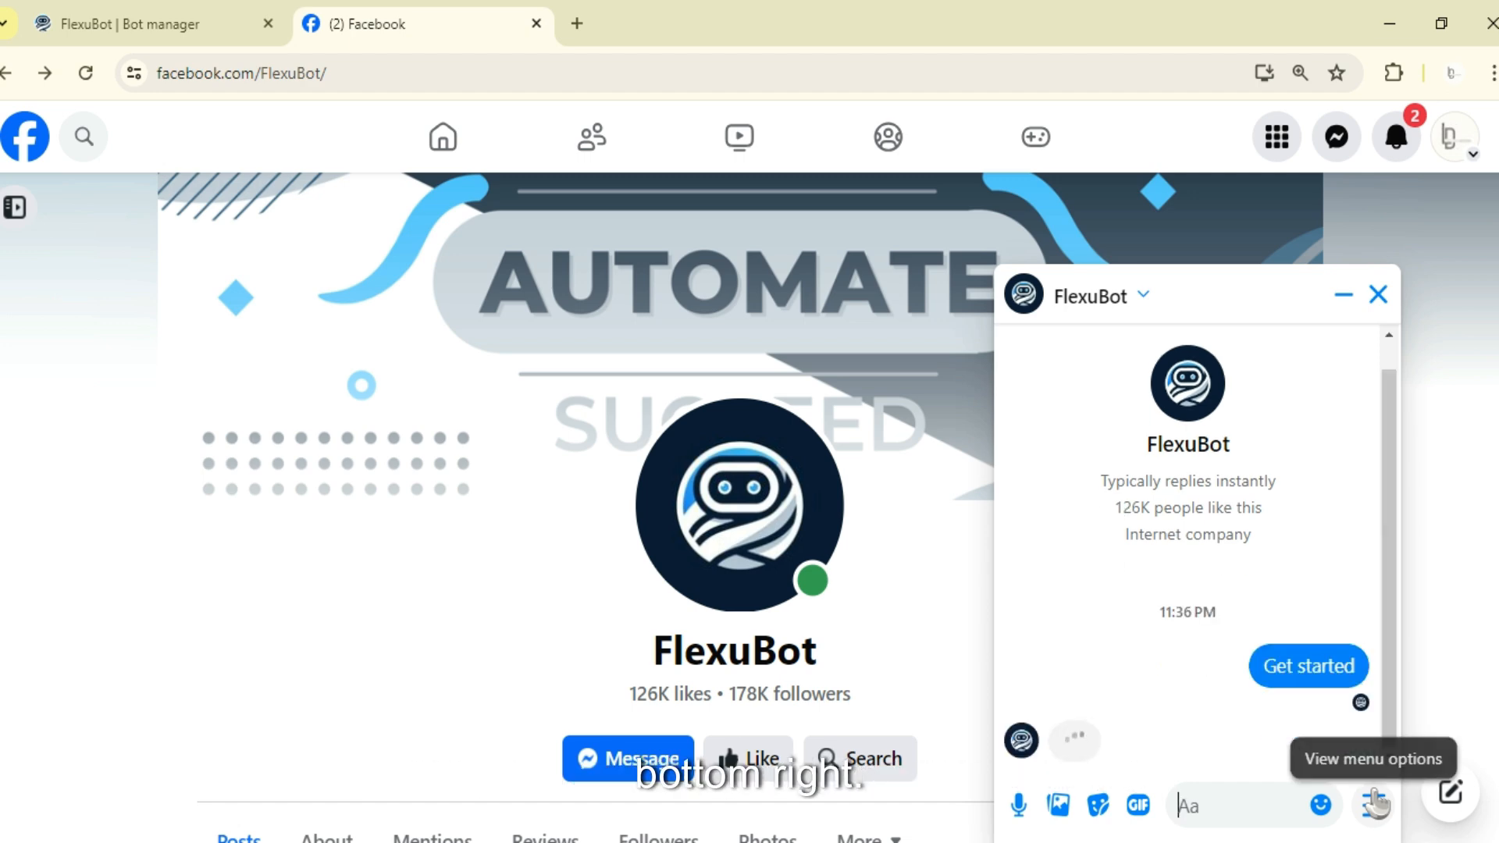
Choose Payment Options from the chat's persistent menu and play the first two audio replies.
left_click(1376, 802)
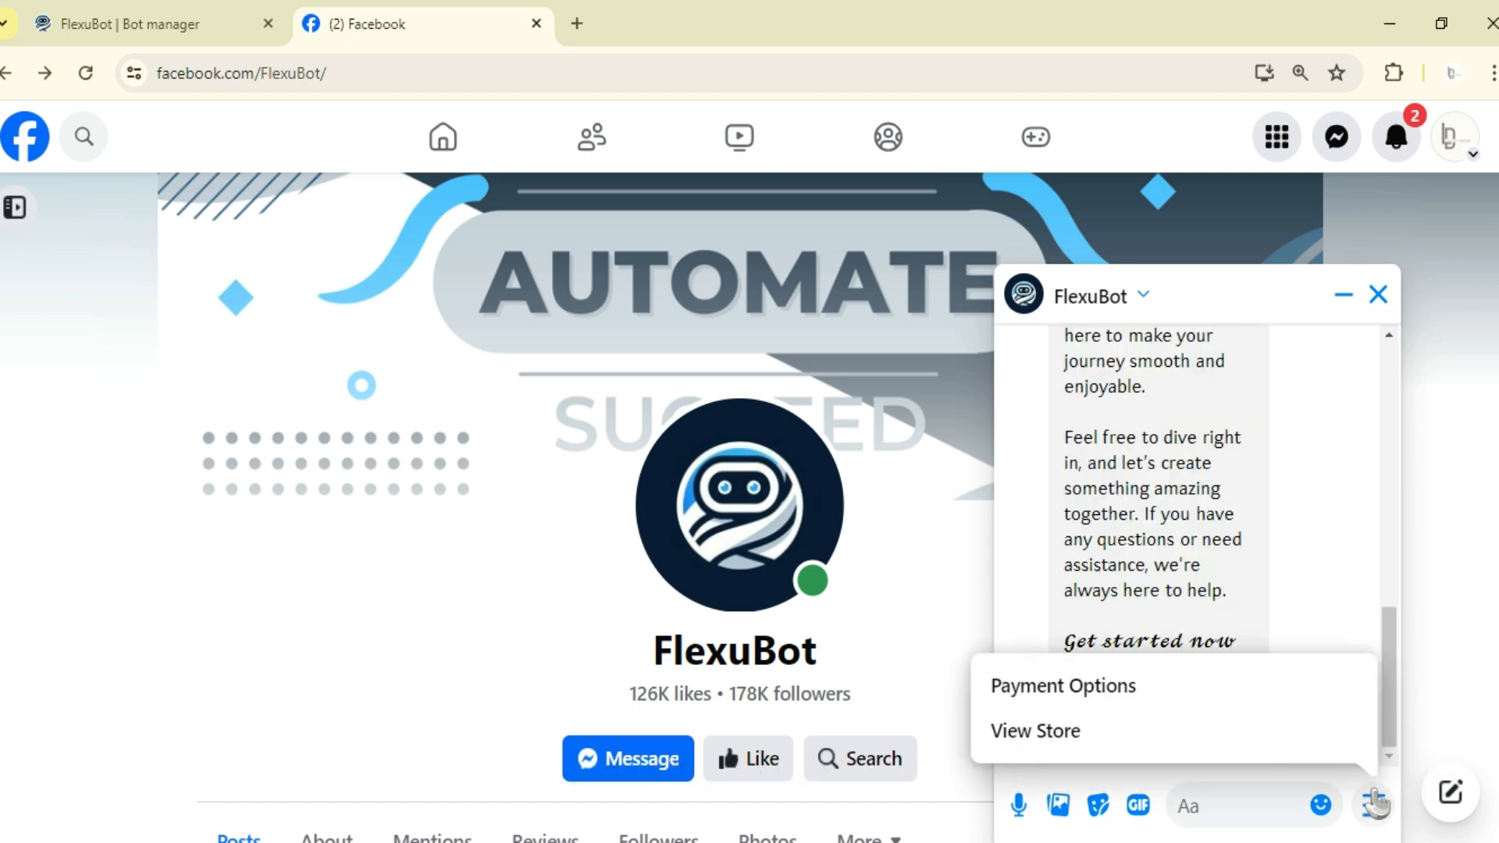
left_click(1248, 697)
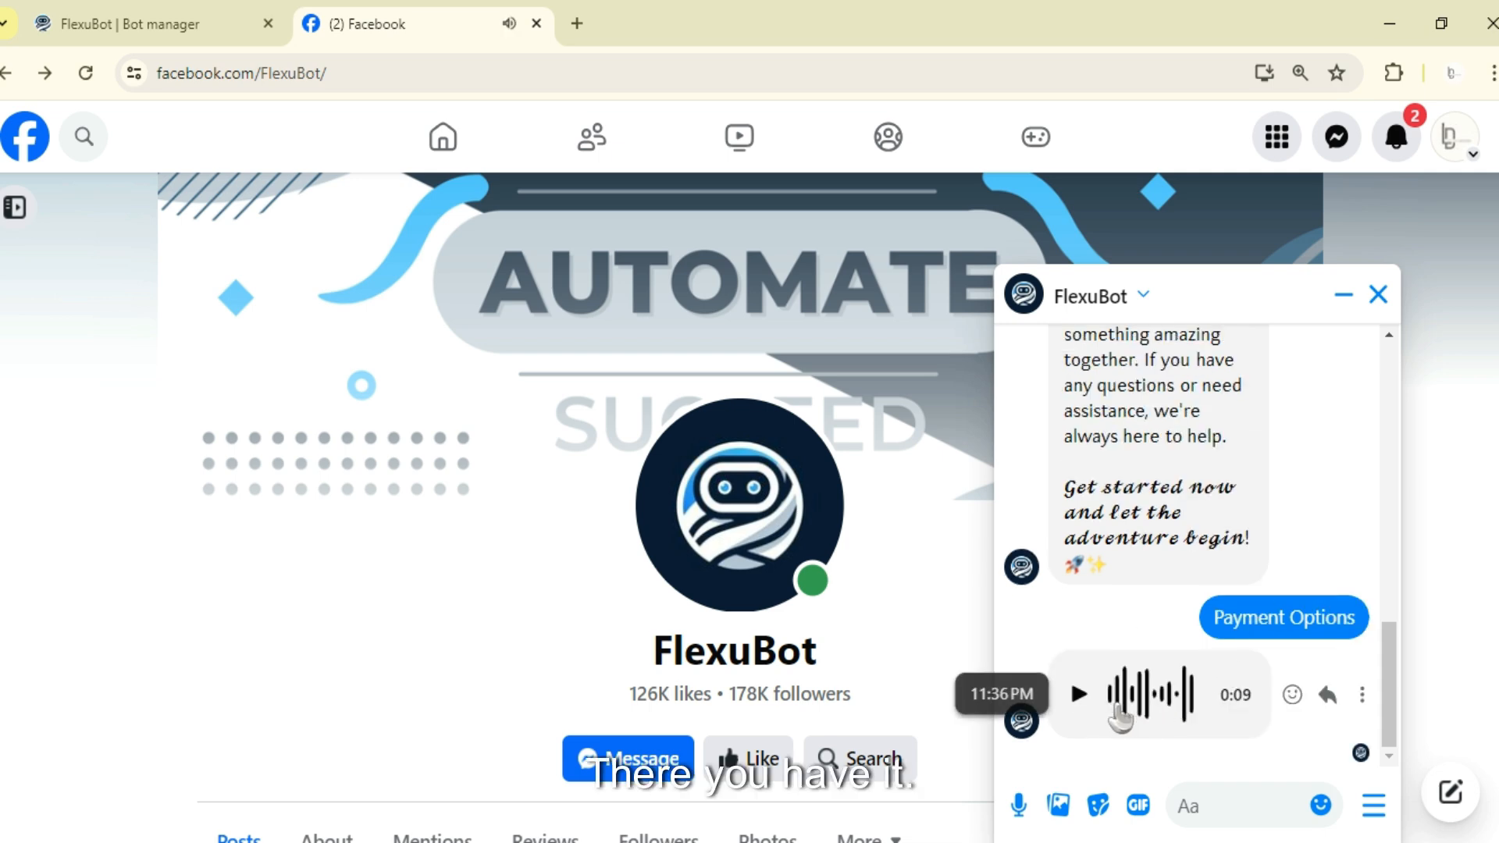
left_click(1081, 696)
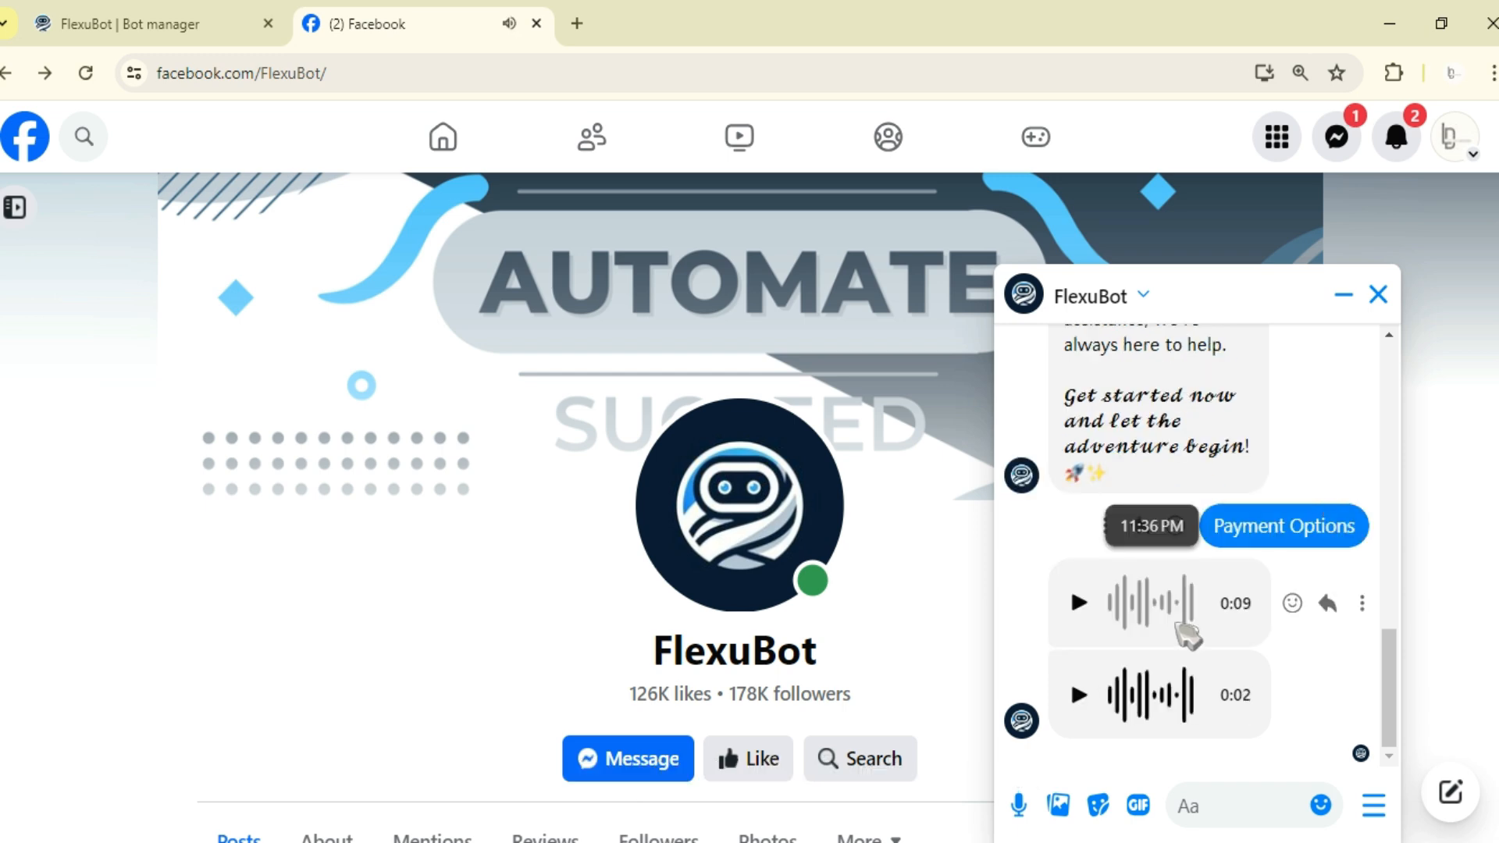
left_click(1079, 695)
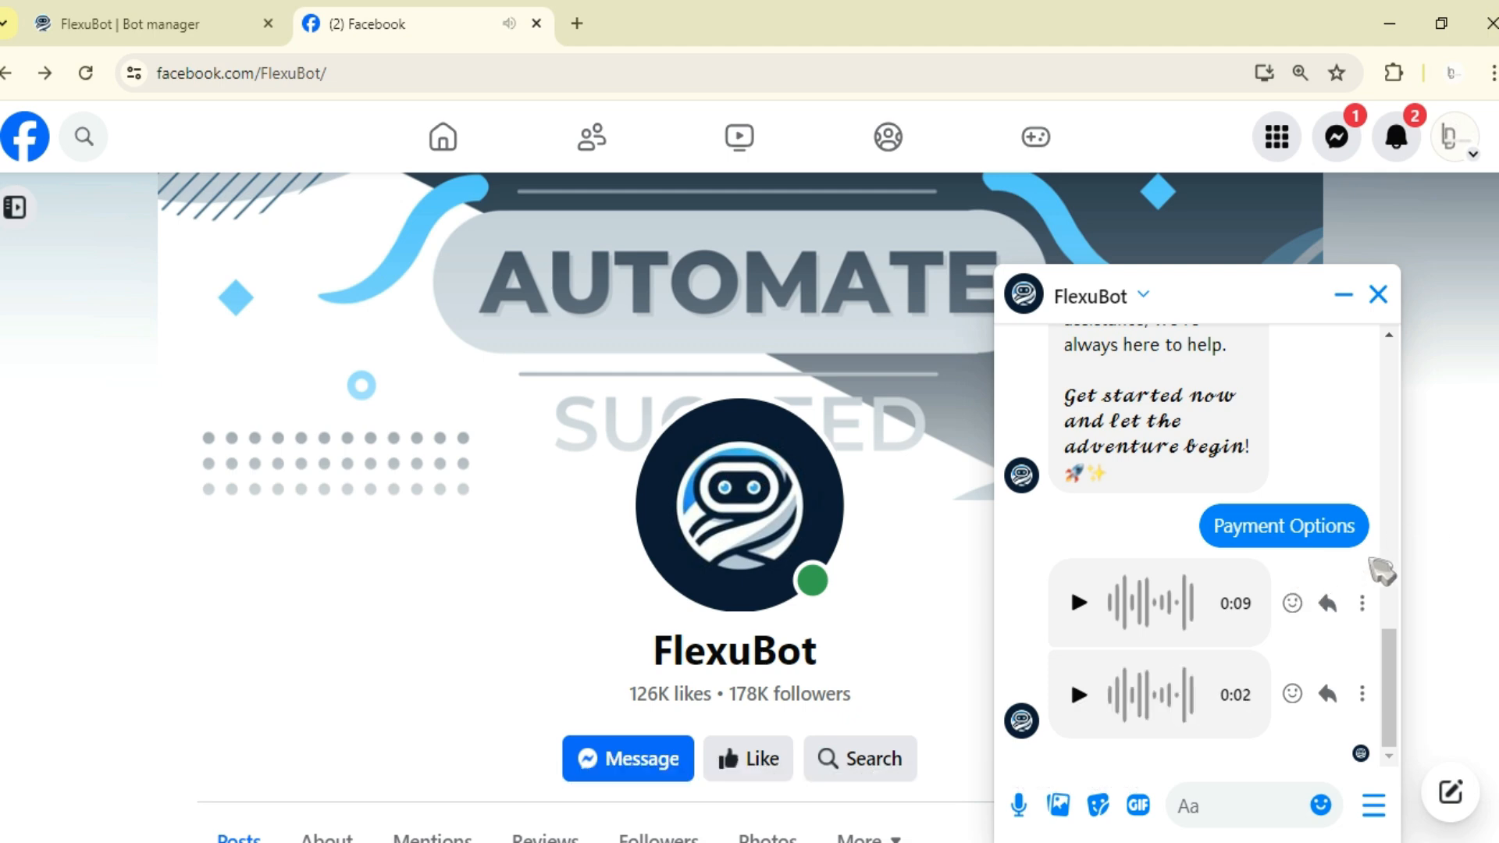
Look through the chat for the bot's welcome message and its text and audio replies to Payment Options.
scroll(1155, 617, "down", 3)
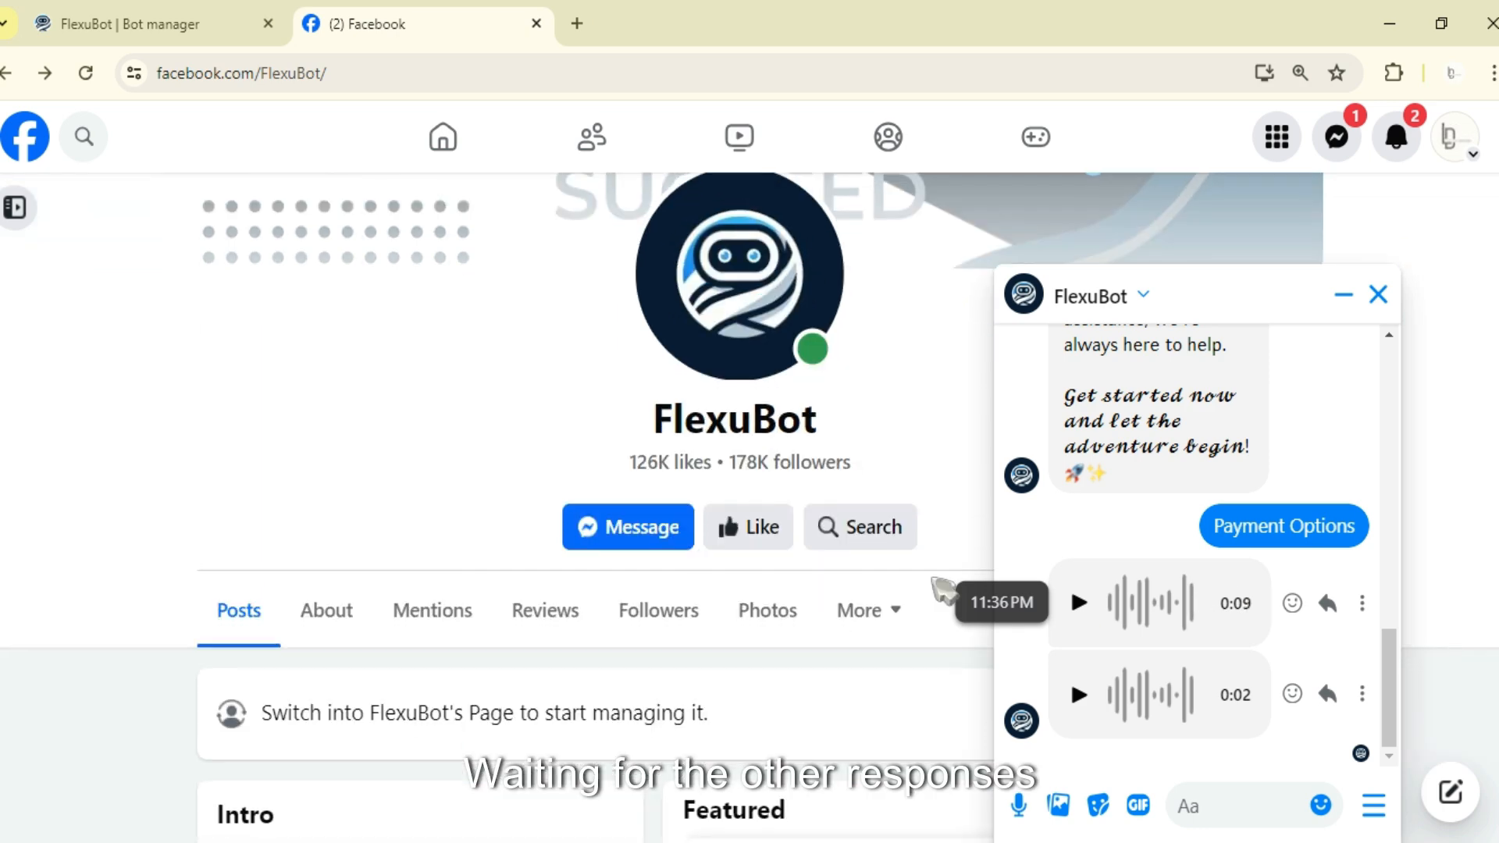
scroll(1171, 601, "up", 5)
scroll(1195, 563, "up", 3)
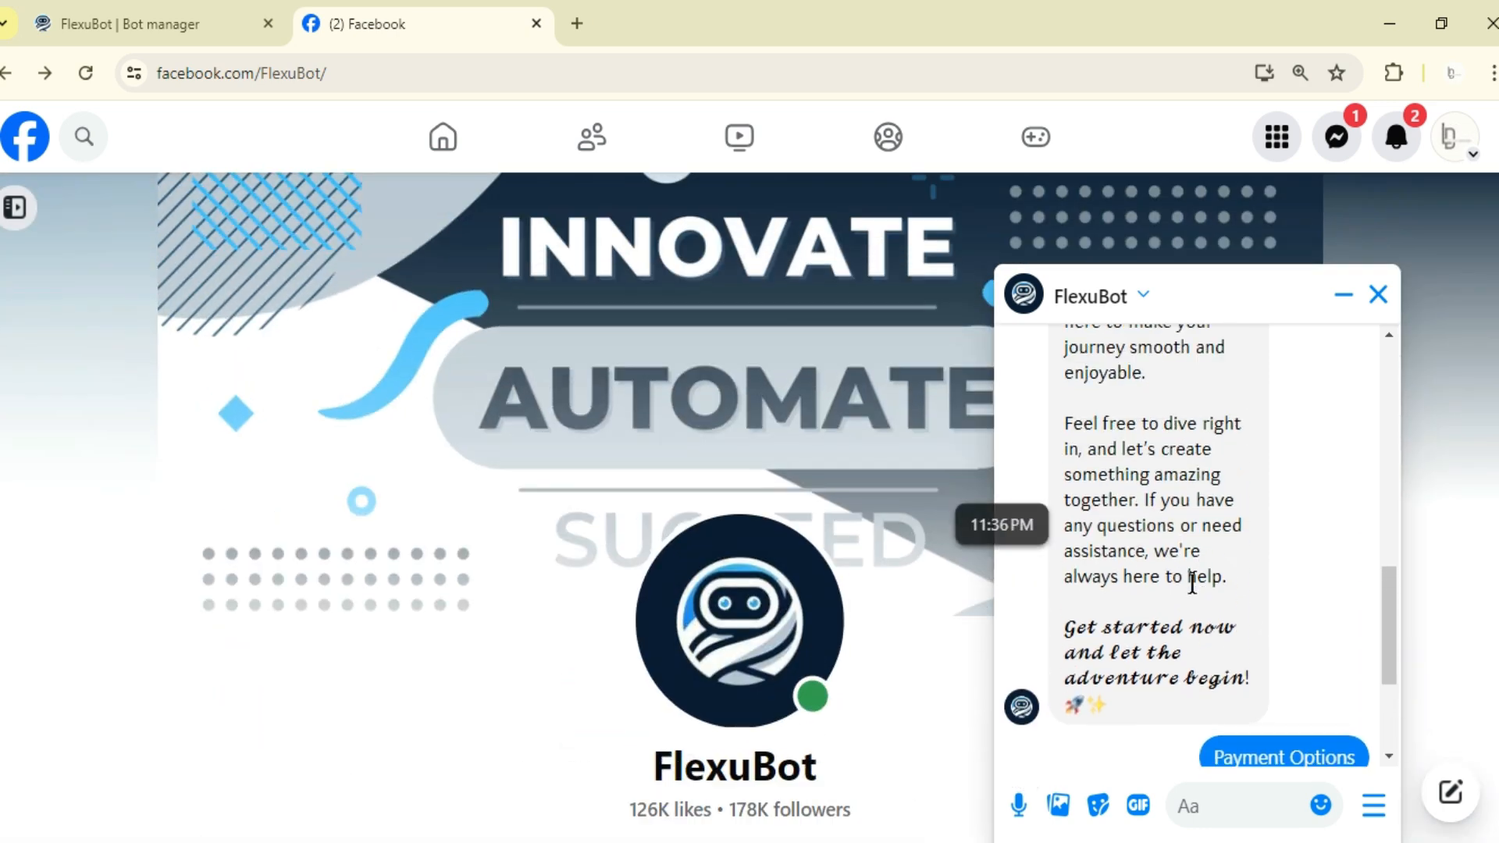
scroll(1243, 613, "down", 1)
scroll(1253, 613, "down", 2)
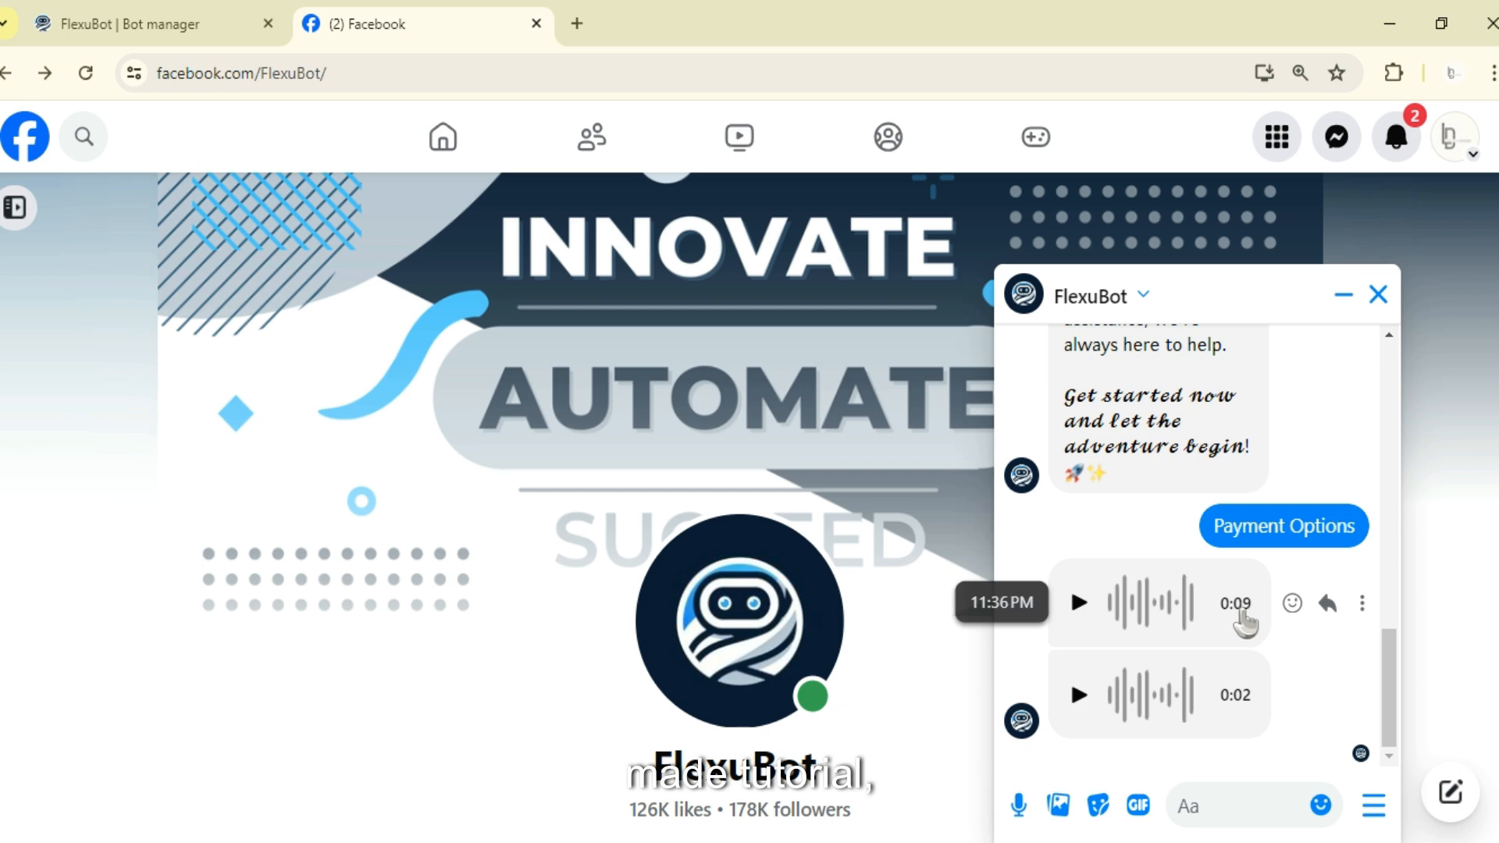
scroll(1265, 507, "down", 2)
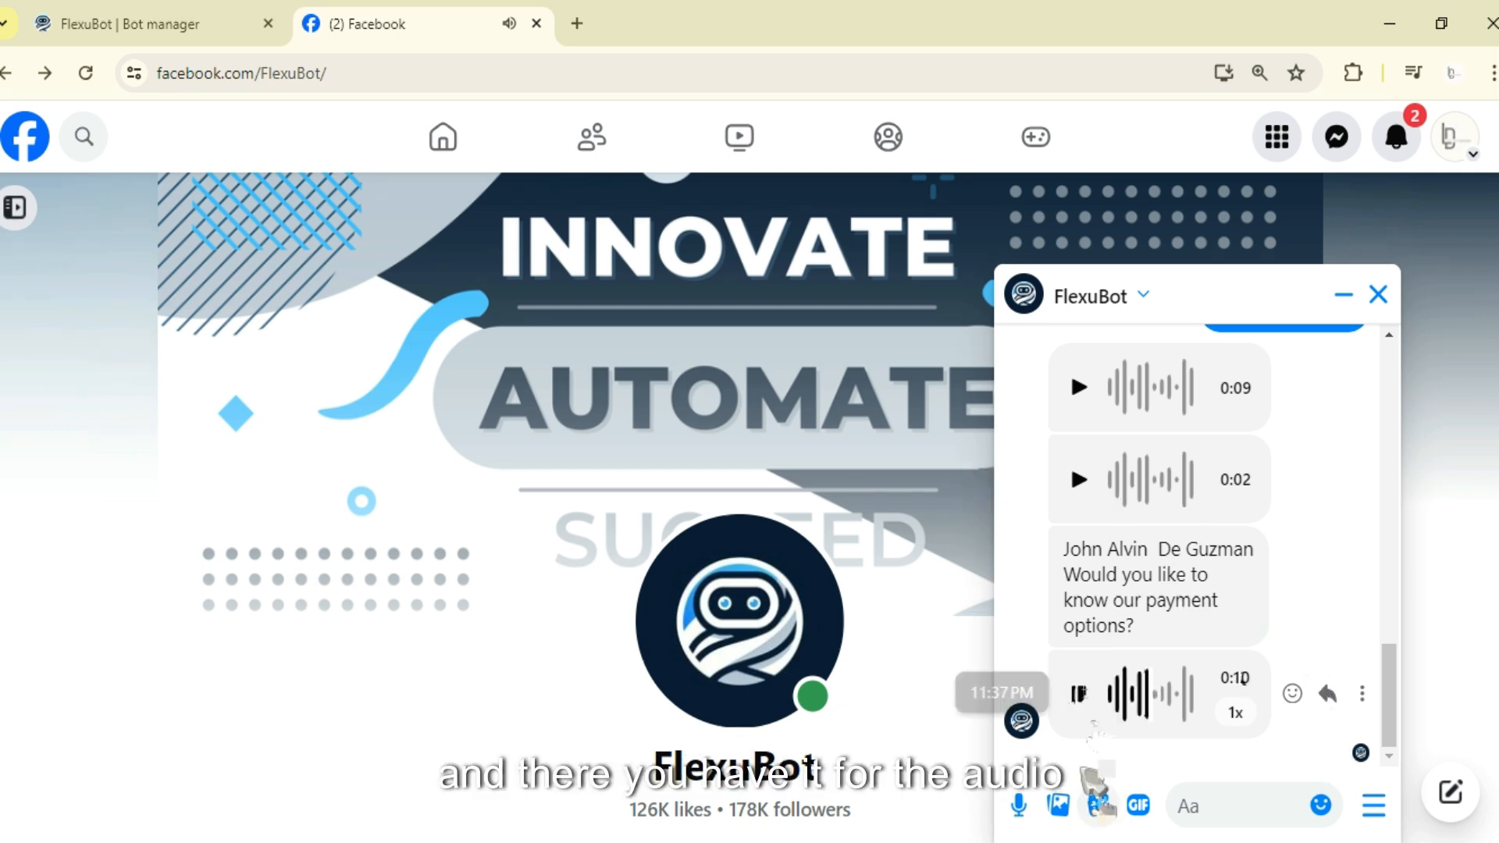
scroll(1250, 492, "up", 3)
scroll(1194, 509, "up", 2)
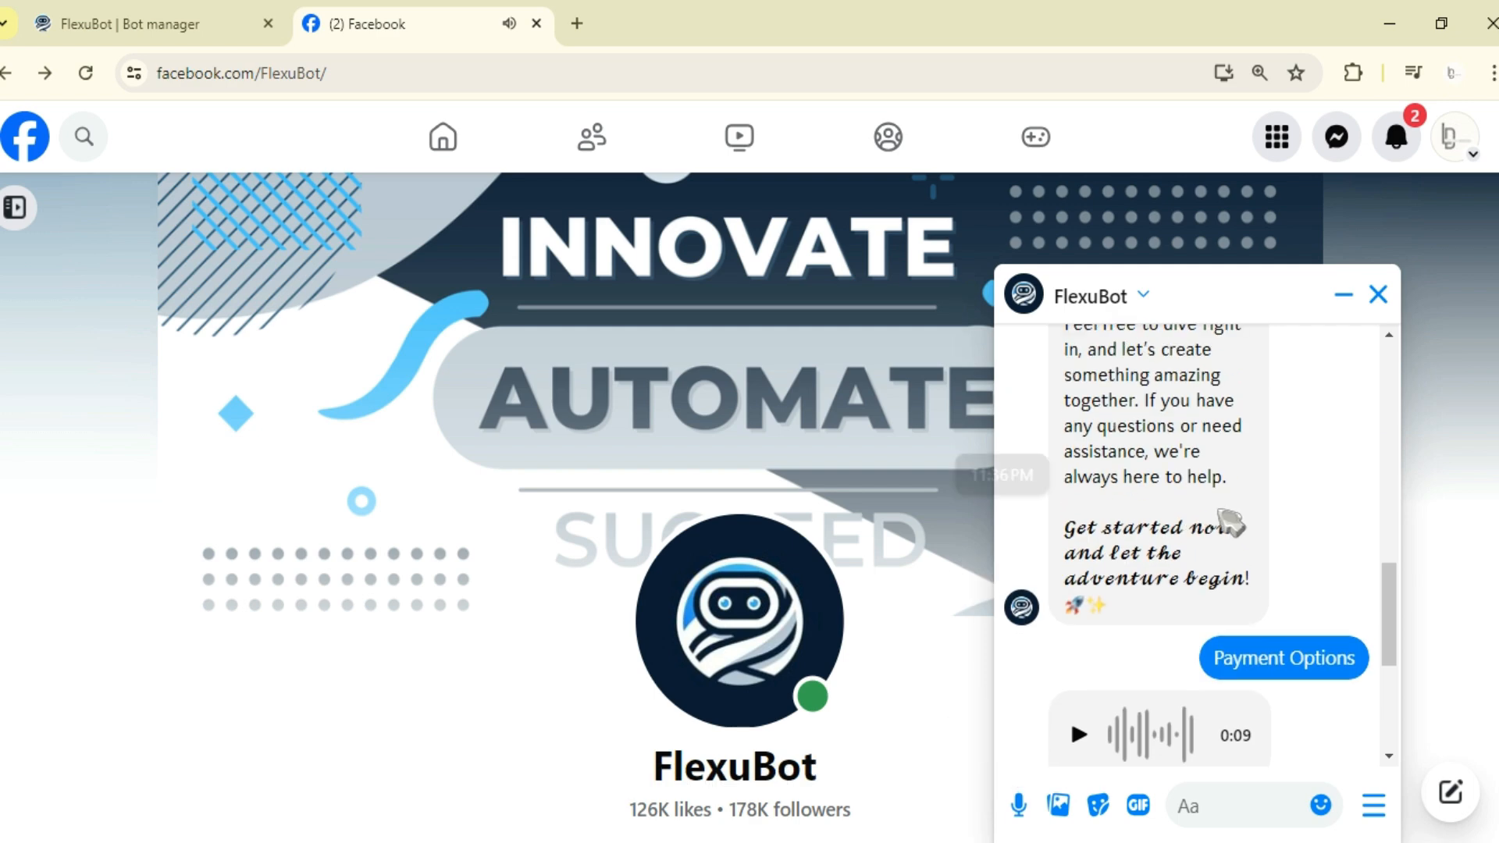
scroll(1229, 526, "down", 4)
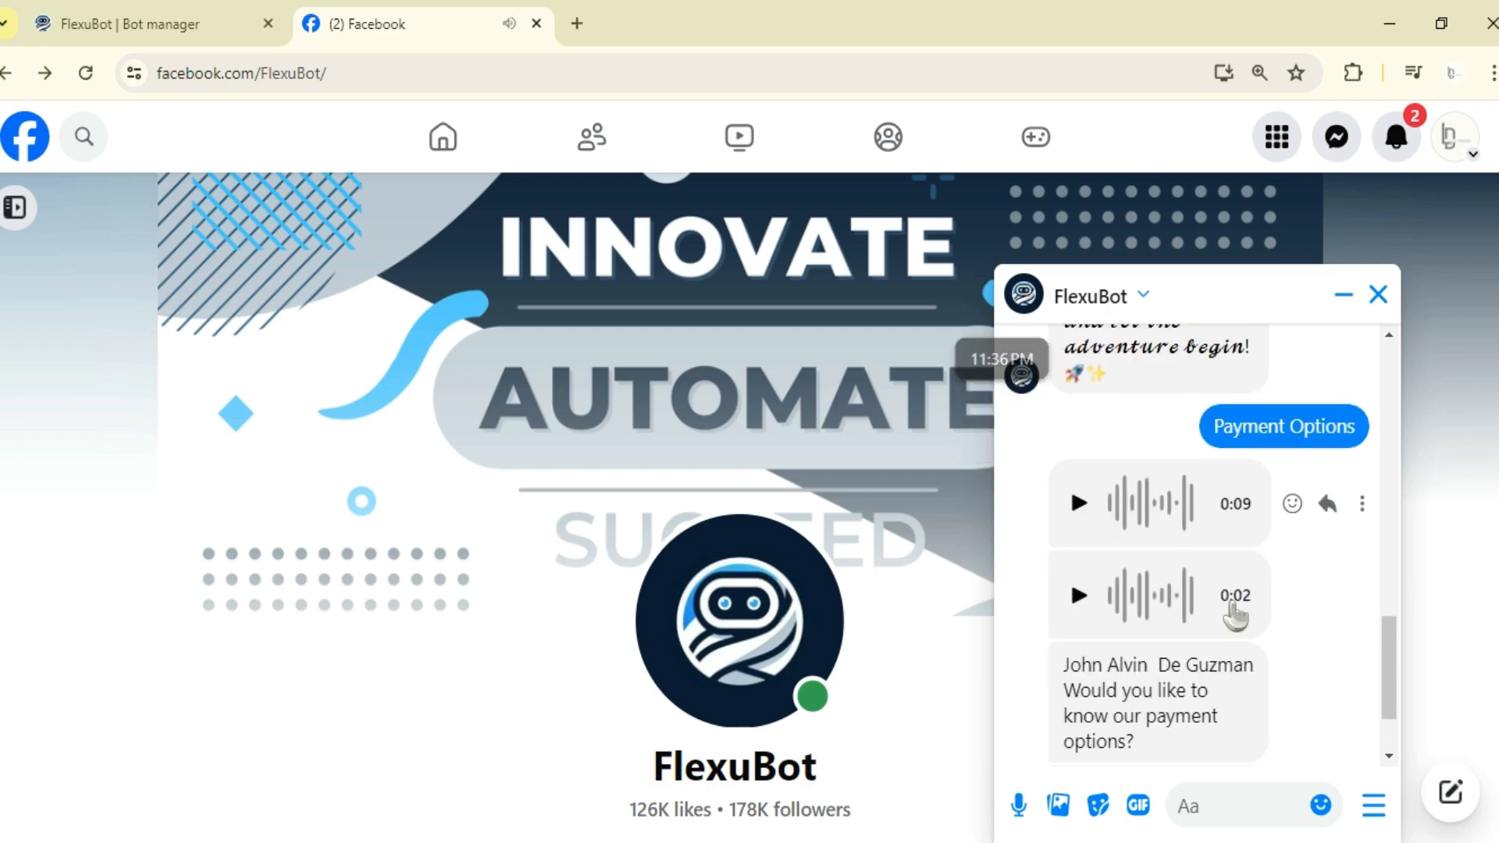
Choose View Store from the chat's persistent menu and advance the product carousel to Cake 3.
left_click(1375, 806)
left_click(1167, 734)
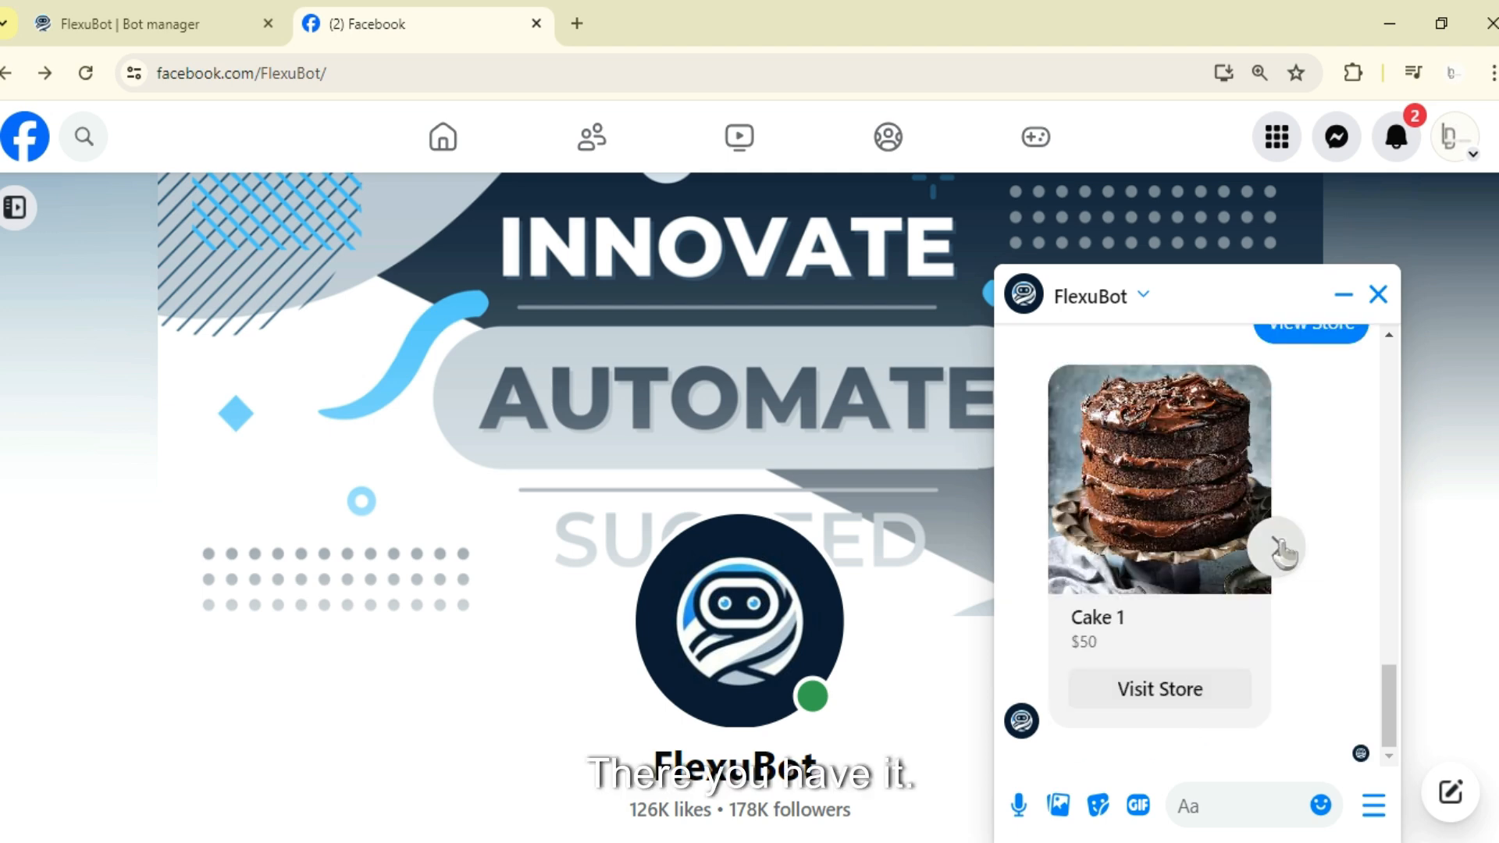
left_click(1276, 547)
left_click(1278, 546)
Visit the store from the Cake 3 card and look over the product page down to its cart controls.
left_click(1233, 700)
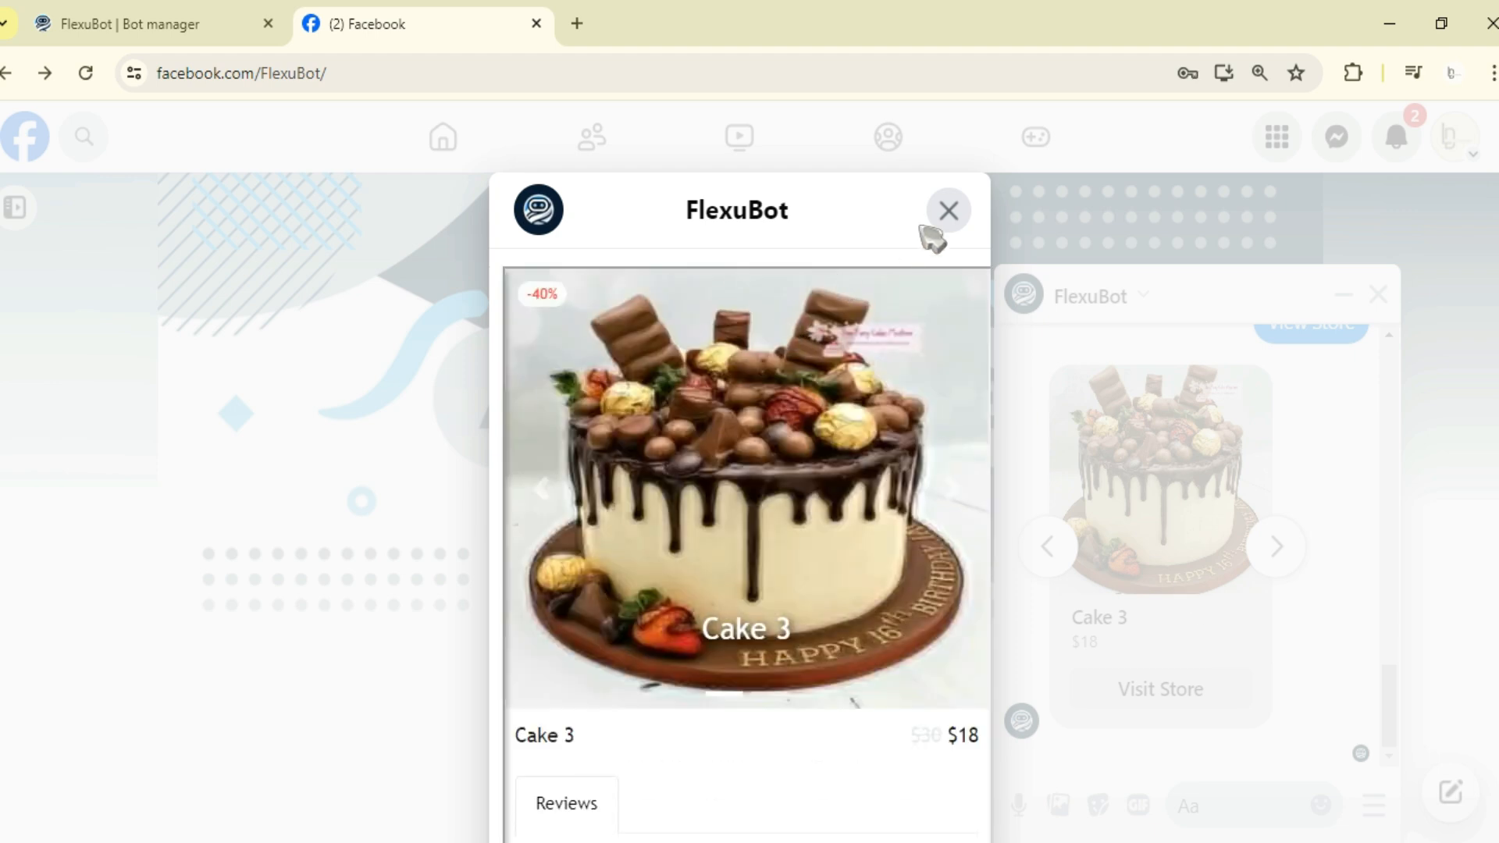
scroll(872, 419, "down", 5)
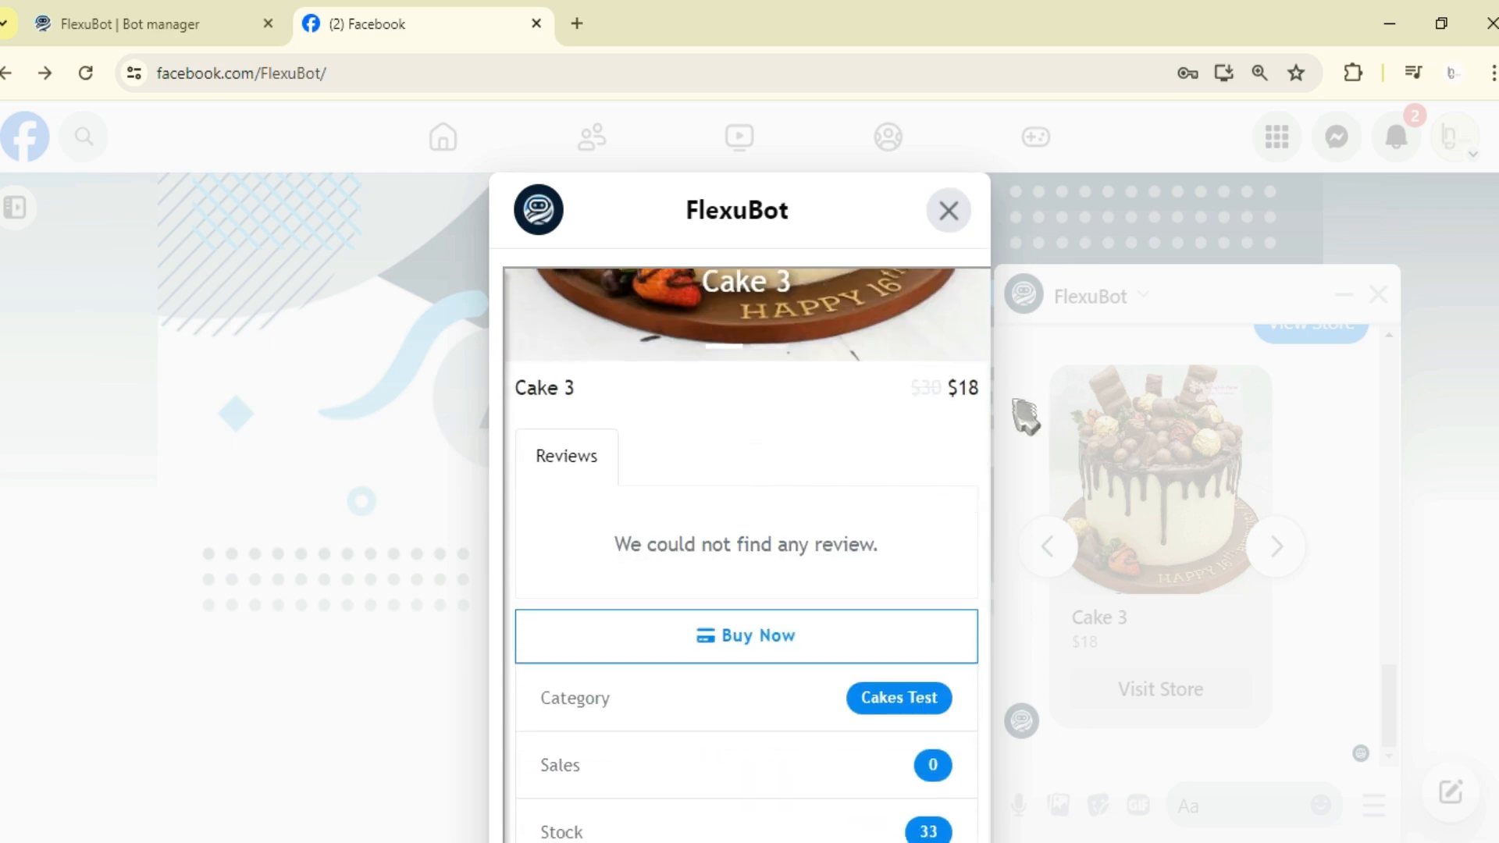
key("ctrl+minus")
key("ctrl+minus")
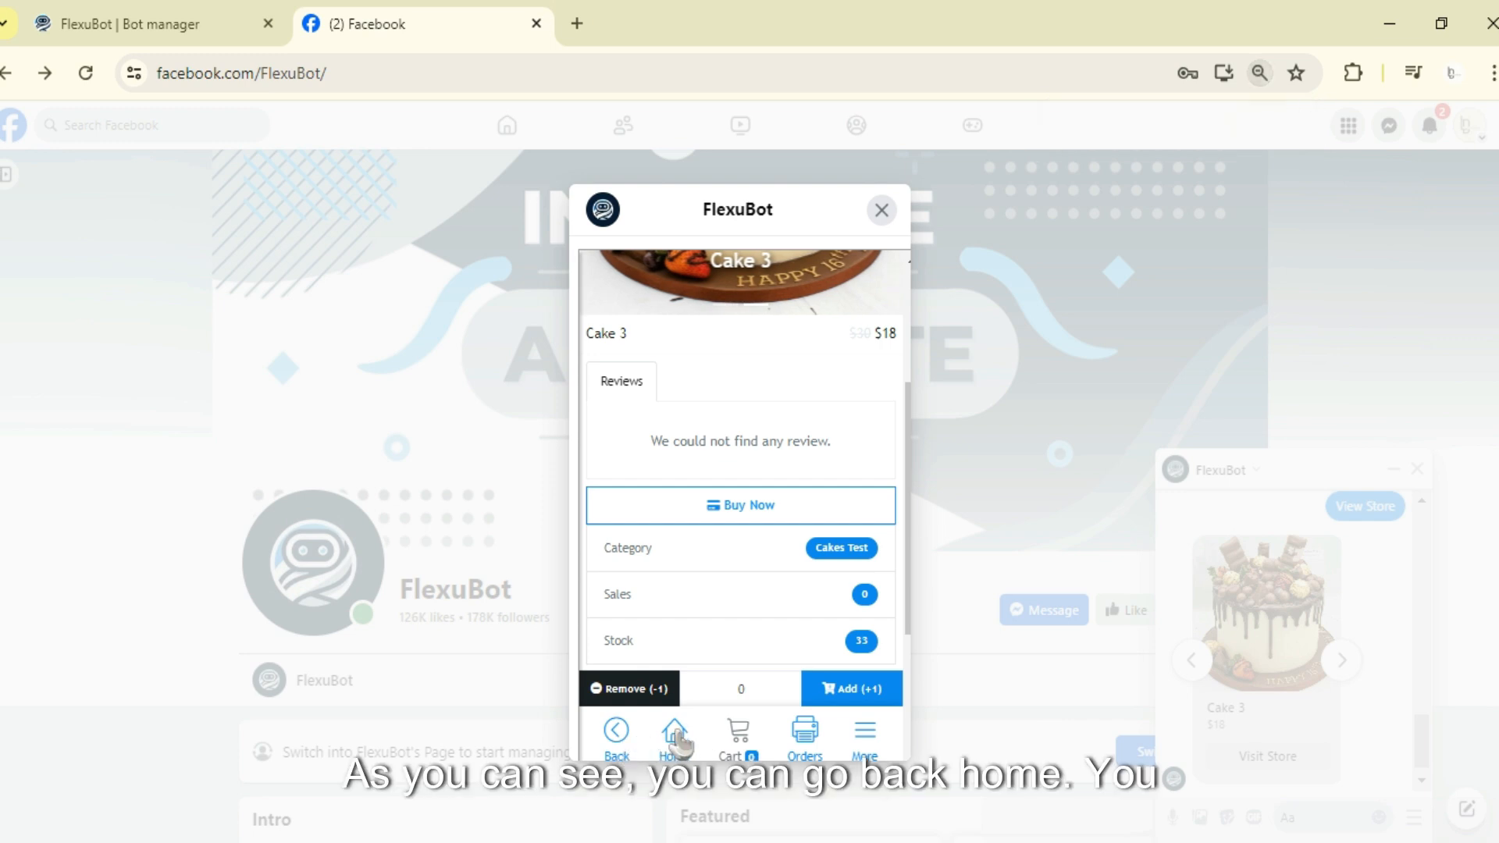
Go to the store's home page and close the store window to return to the chat.
left_click(676, 732)
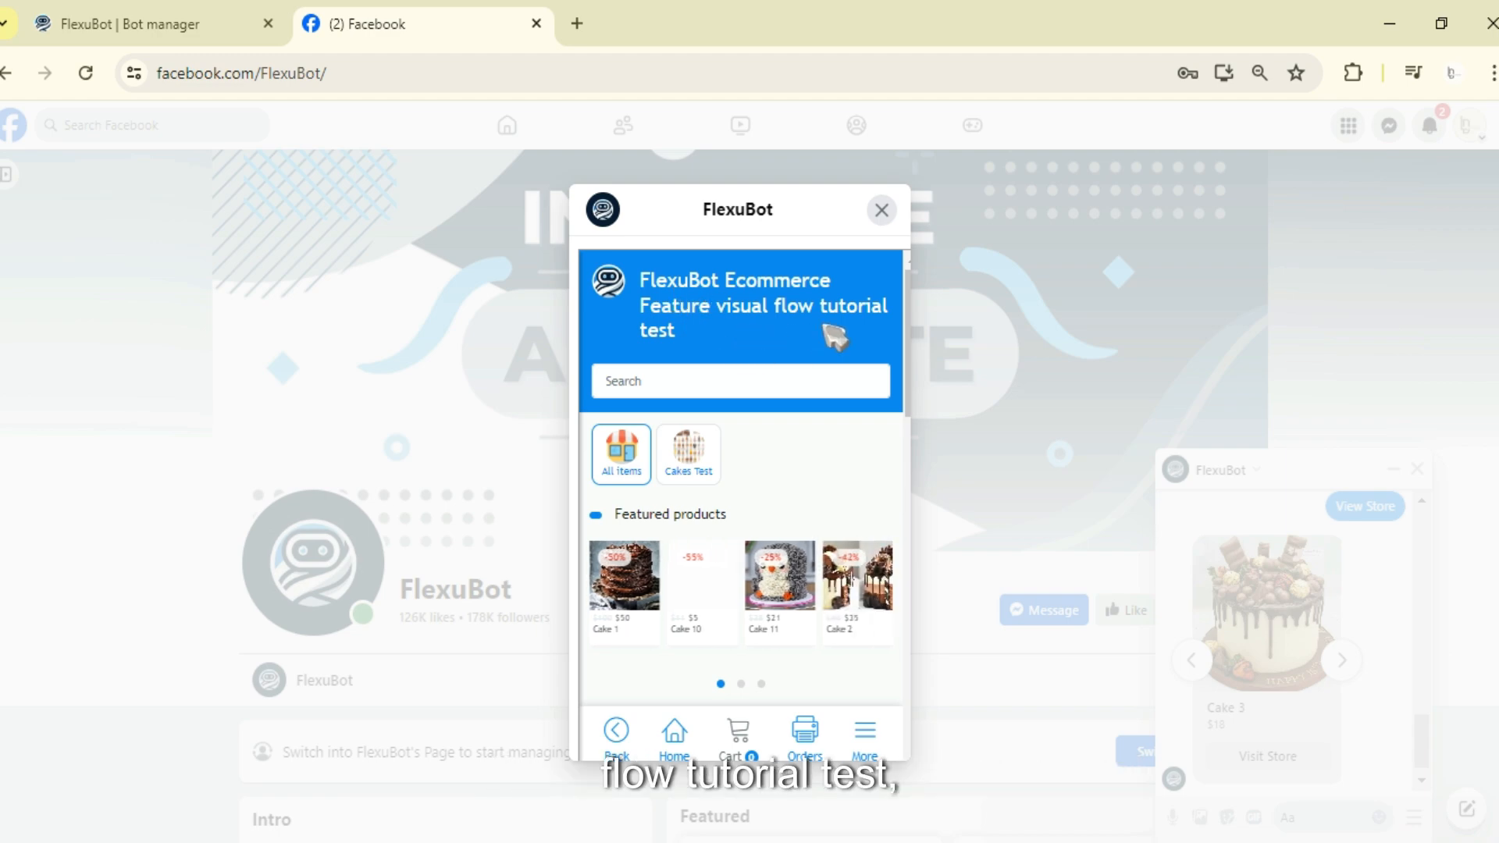
left_click(883, 210)
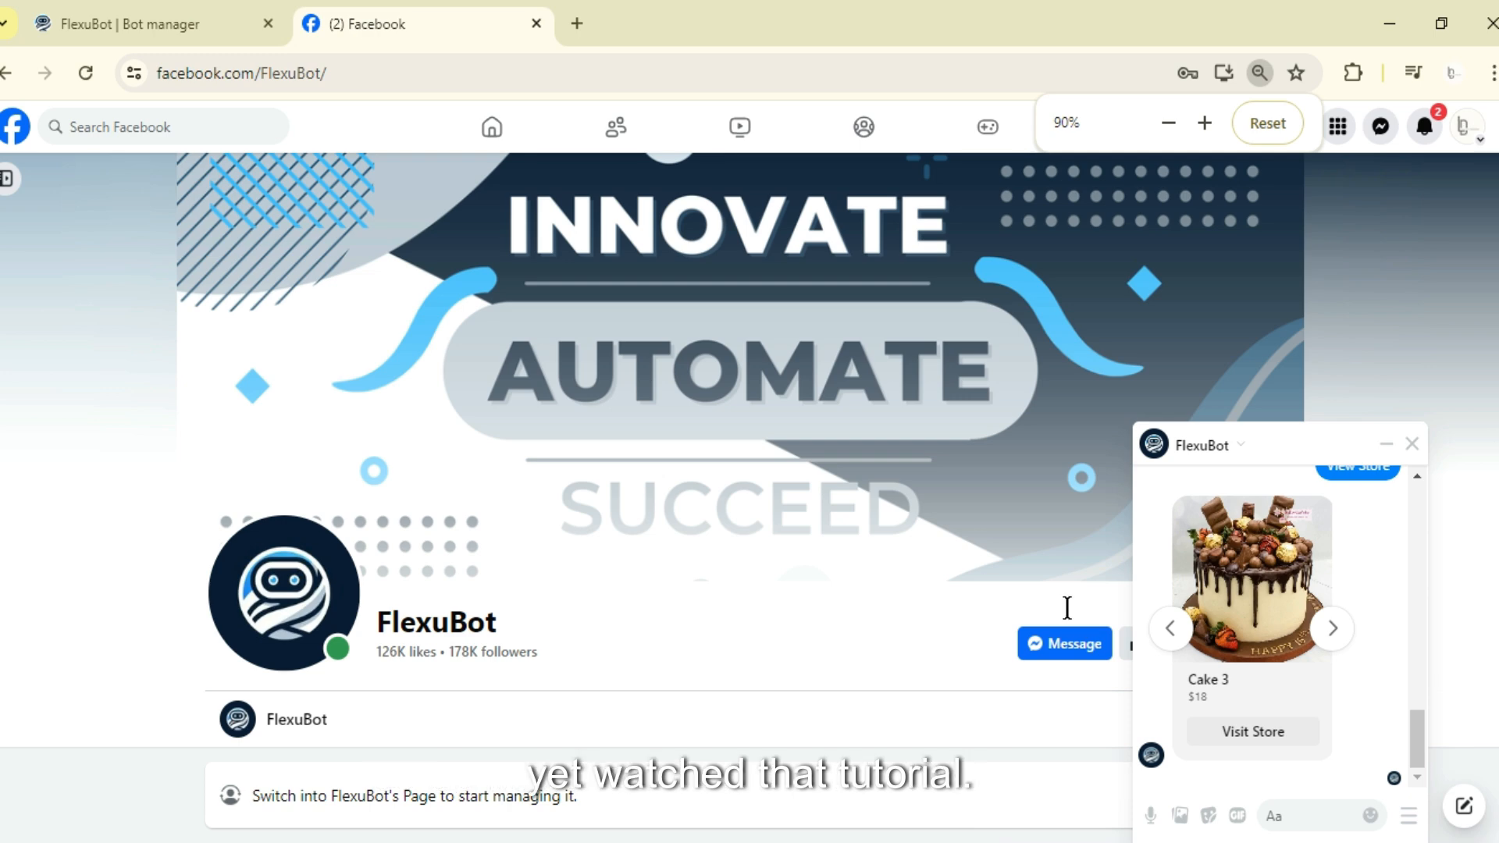
key("ctrl+plus")
Review the persistent menu list in Bot manager and the View Store and Payment Options replies in the Facebook chat, finishing in Bot manager.
left_click(249, 18)
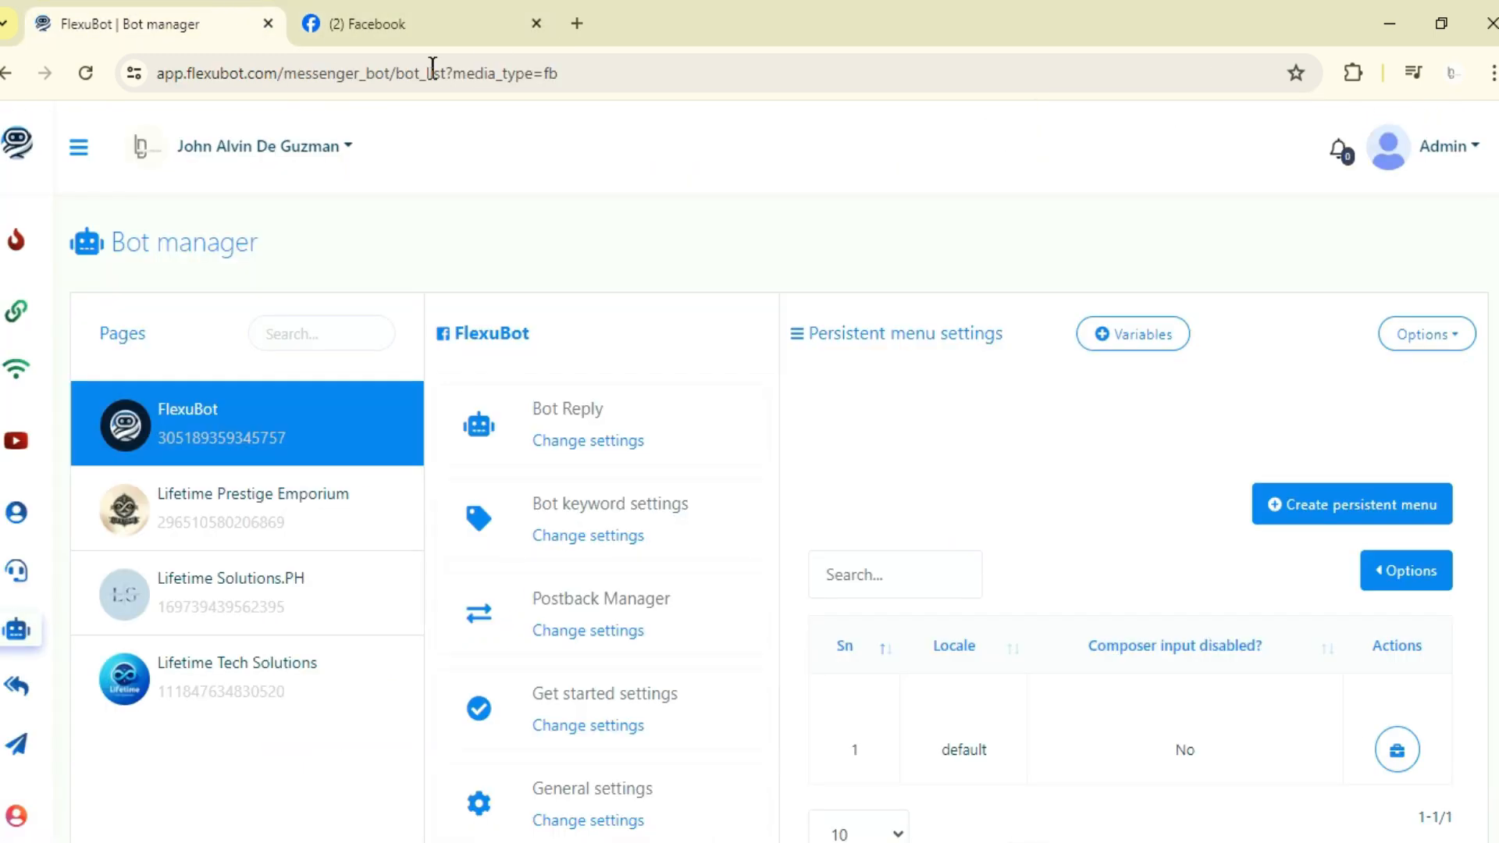
scroll(970, 454, "down", 2)
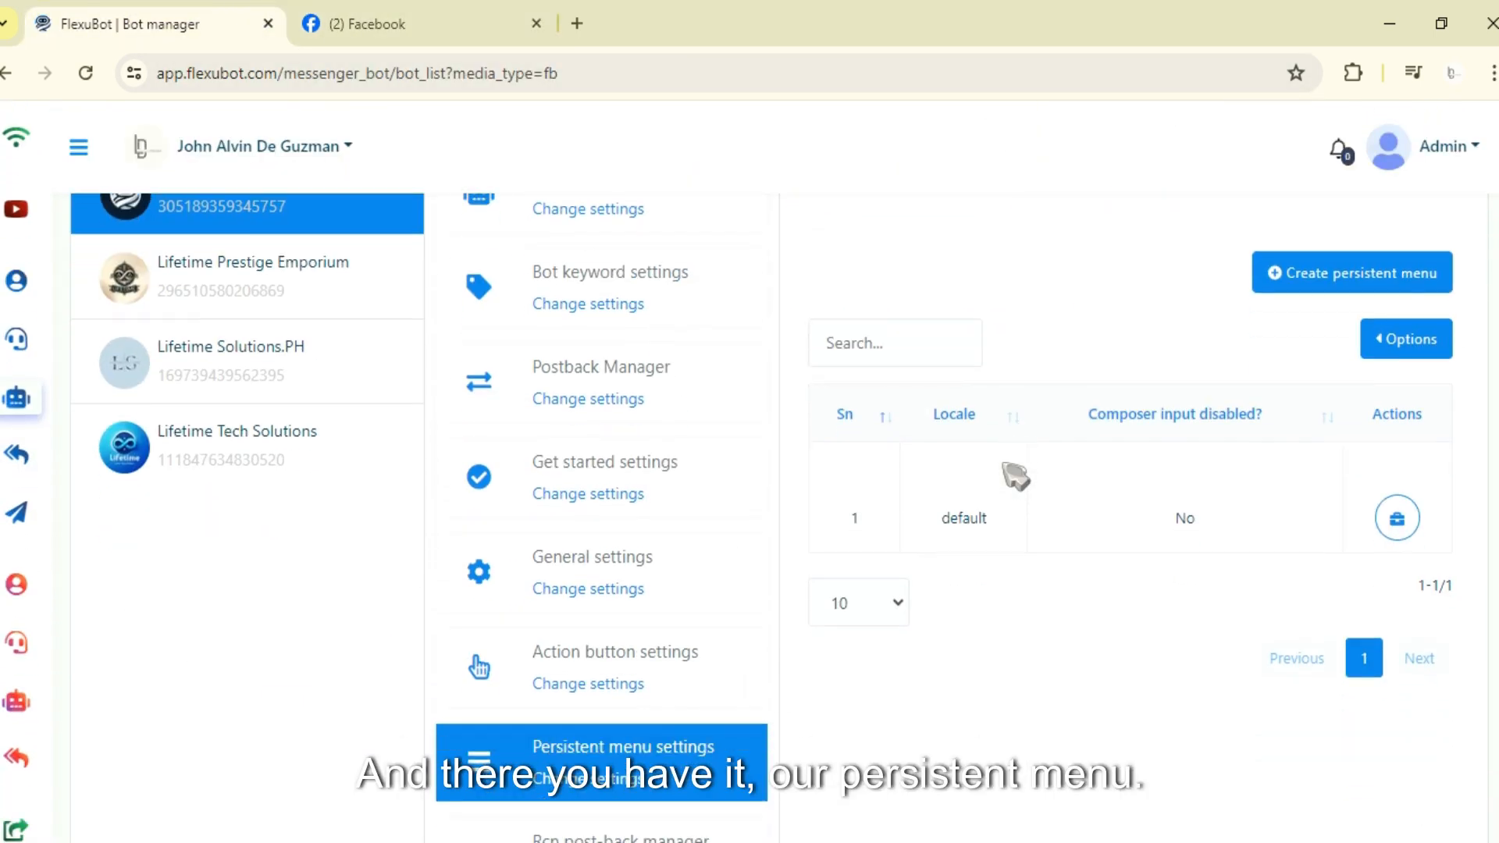
left_click(432, 15)
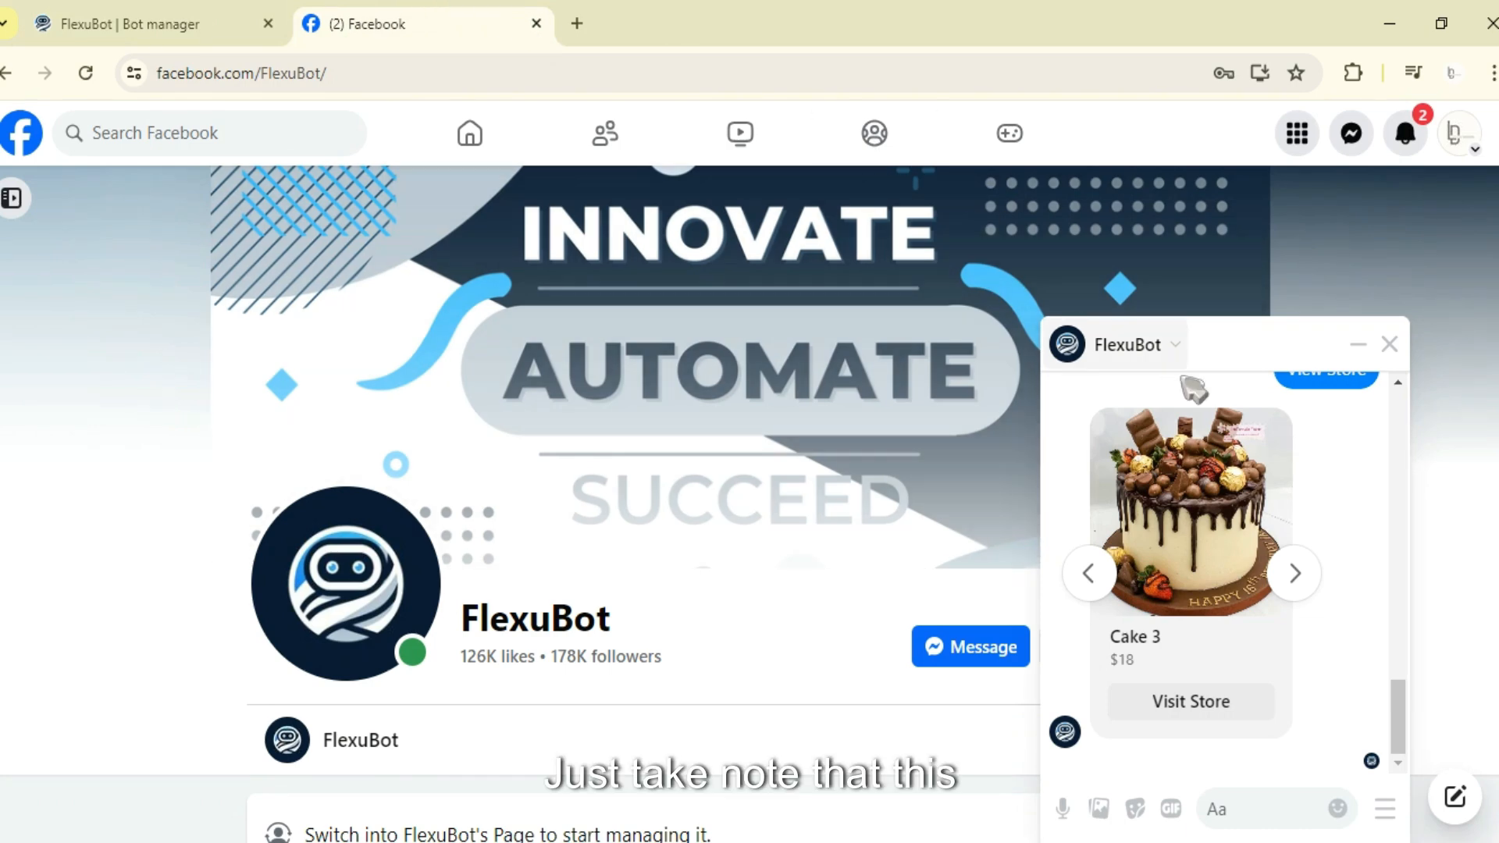
scroll(1363, 750, "up", 3)
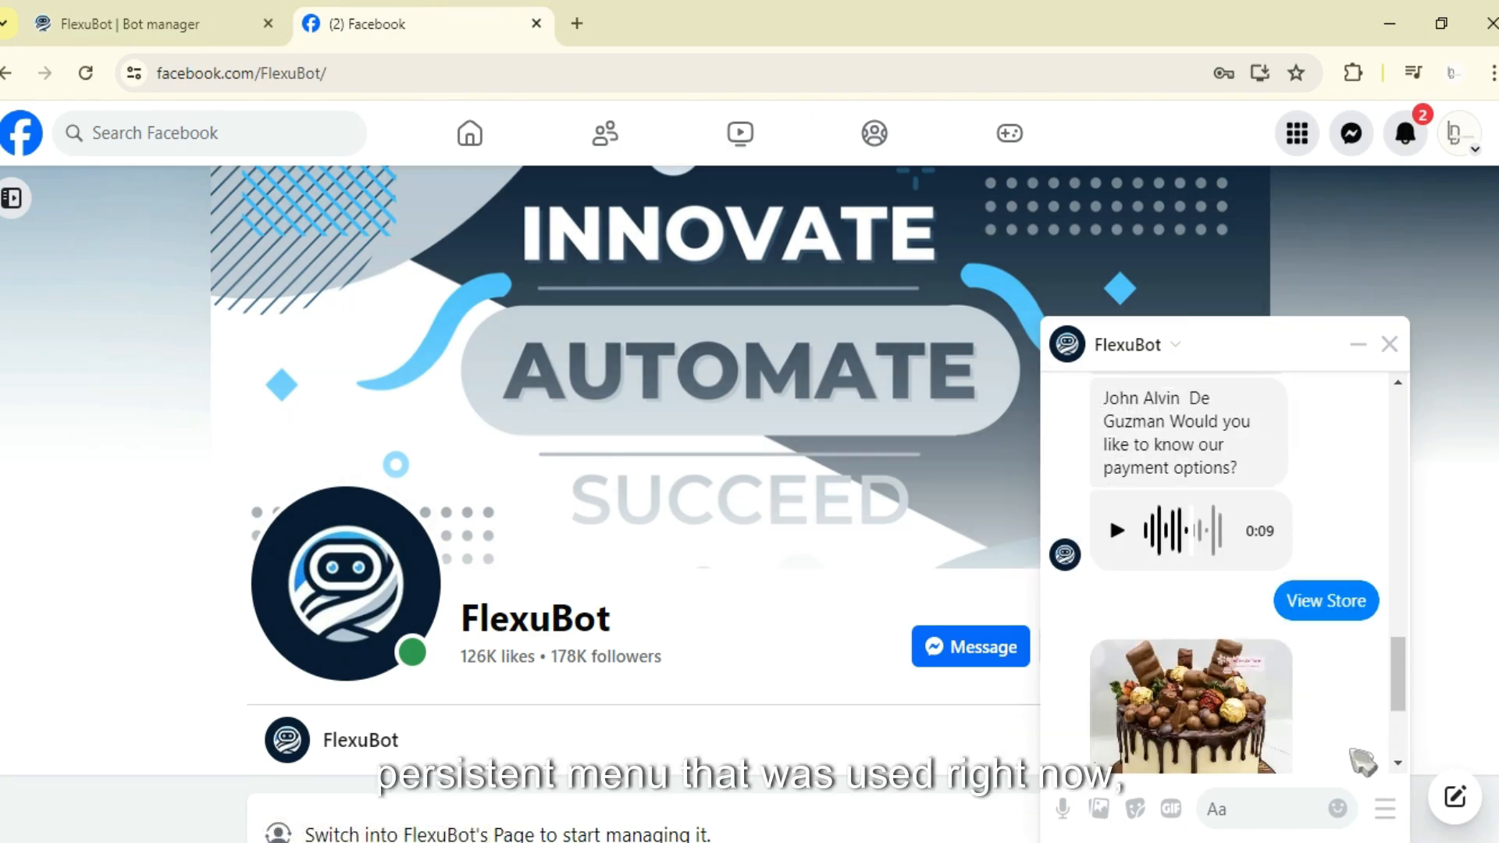
scroll(1350, 687, "up", 2)
scroll(1320, 718, "up", 3)
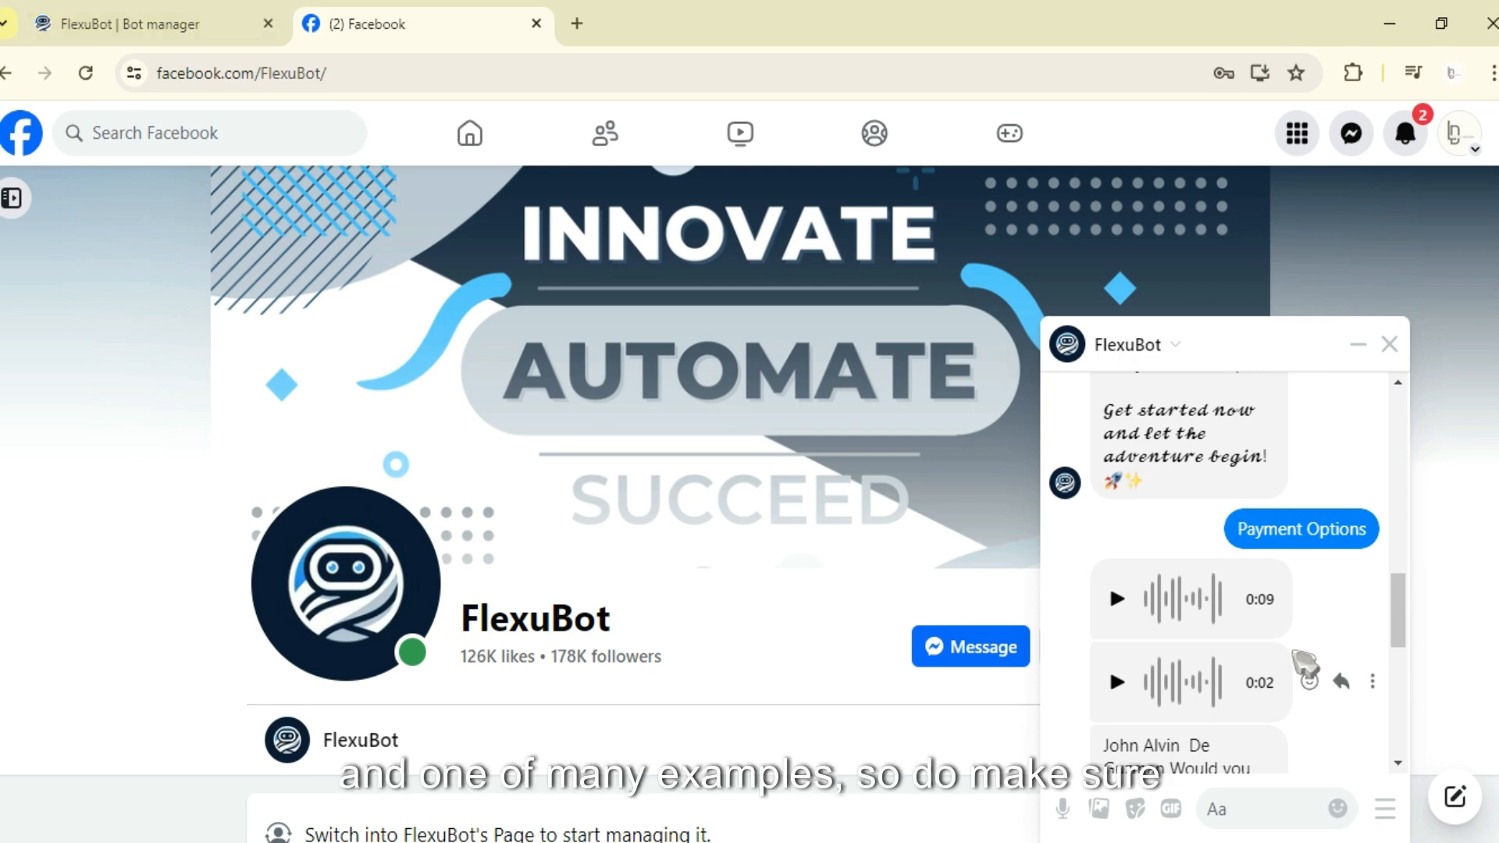
left_click(218, 19)
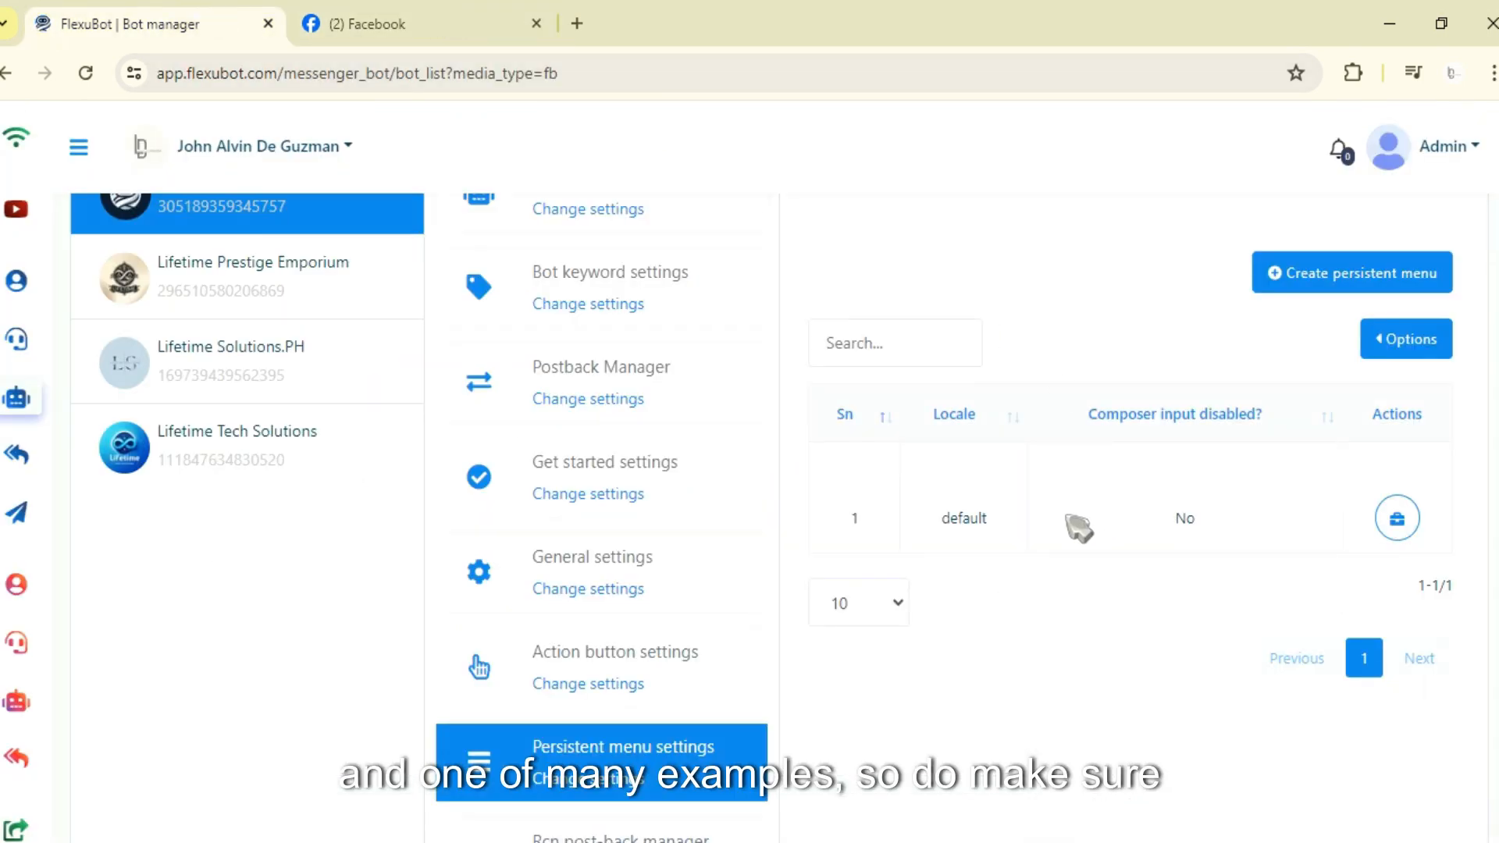